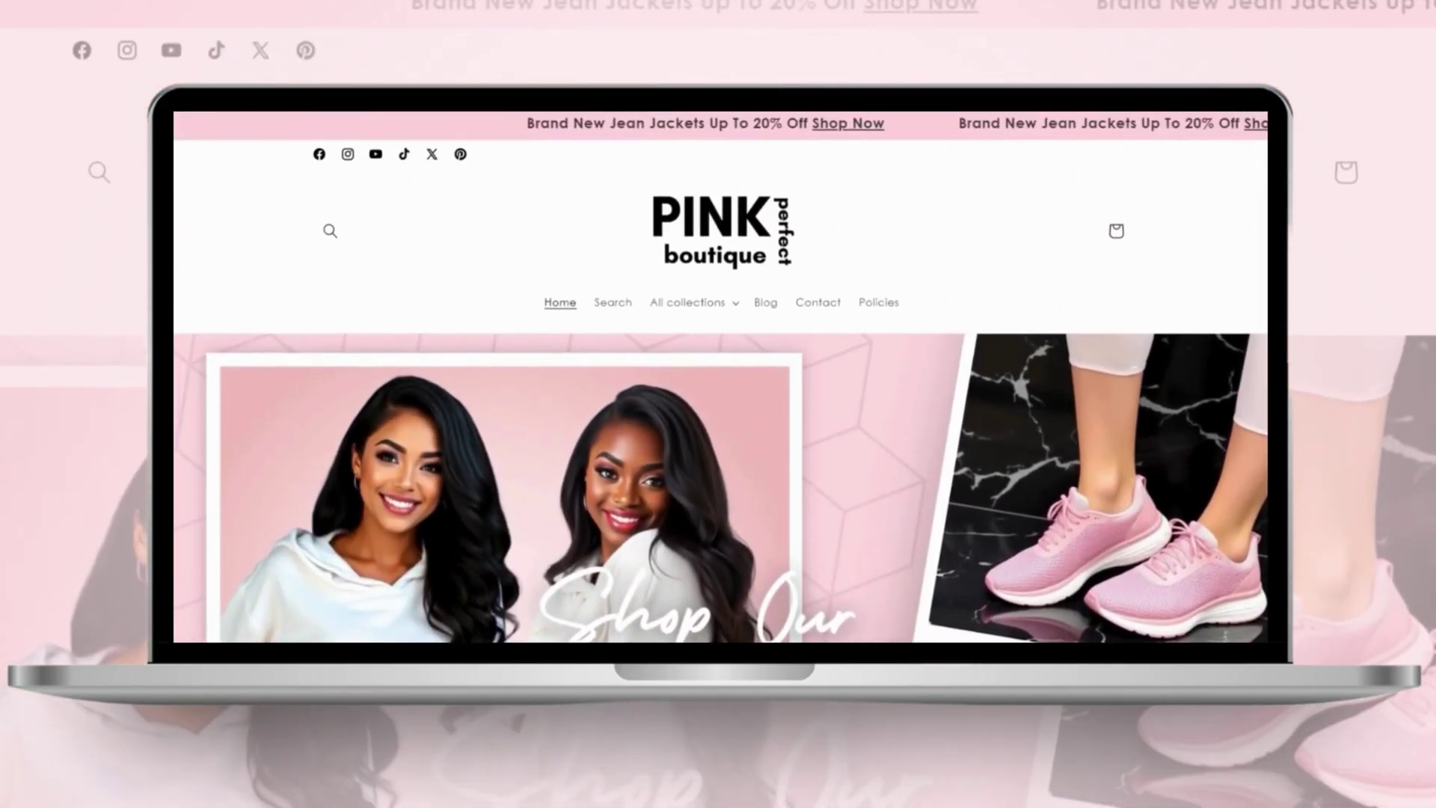
# Browse the T Shirts & Tops collection from All collections, then the store's Contact page.
pyautogui.click(686, 302)
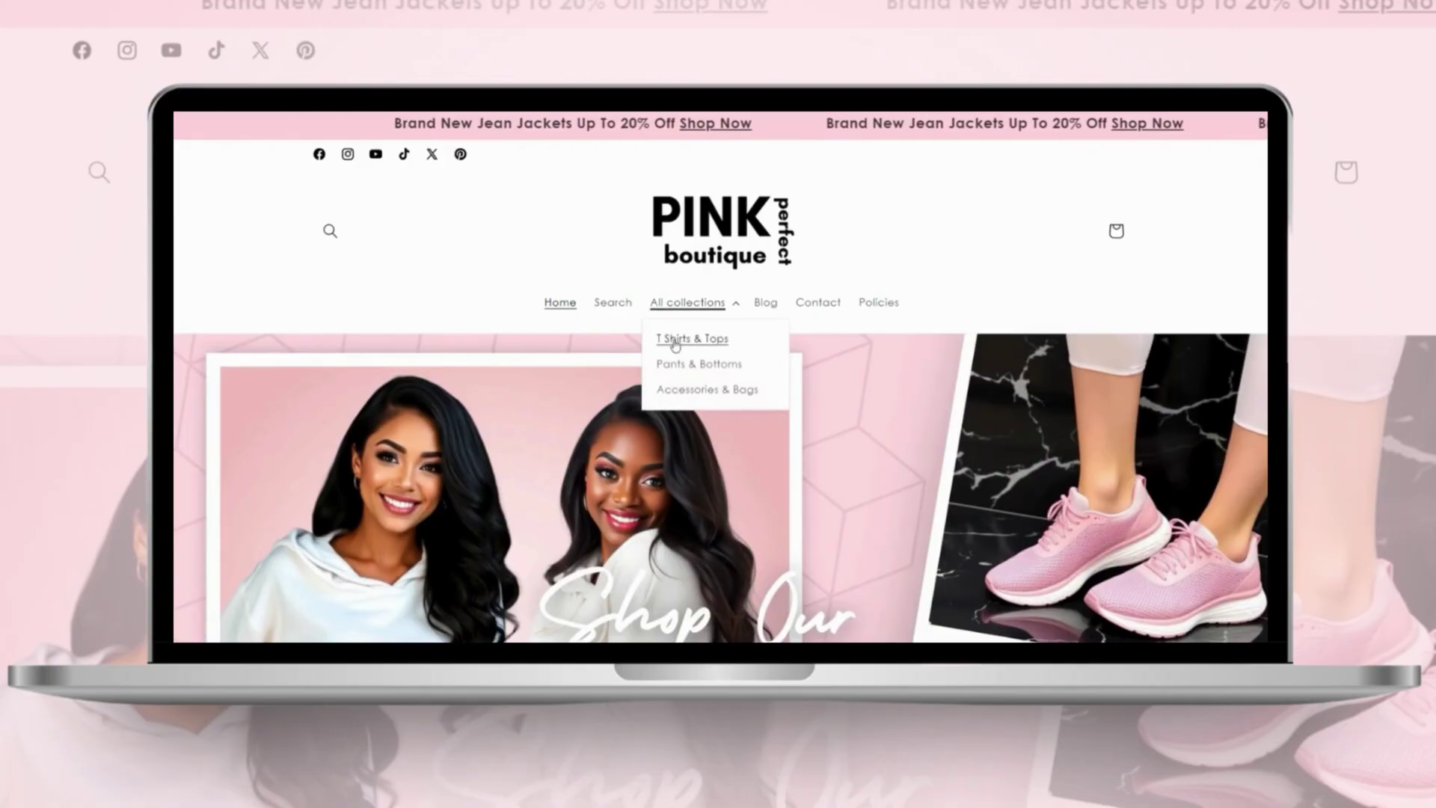
pyautogui.click(677, 347)
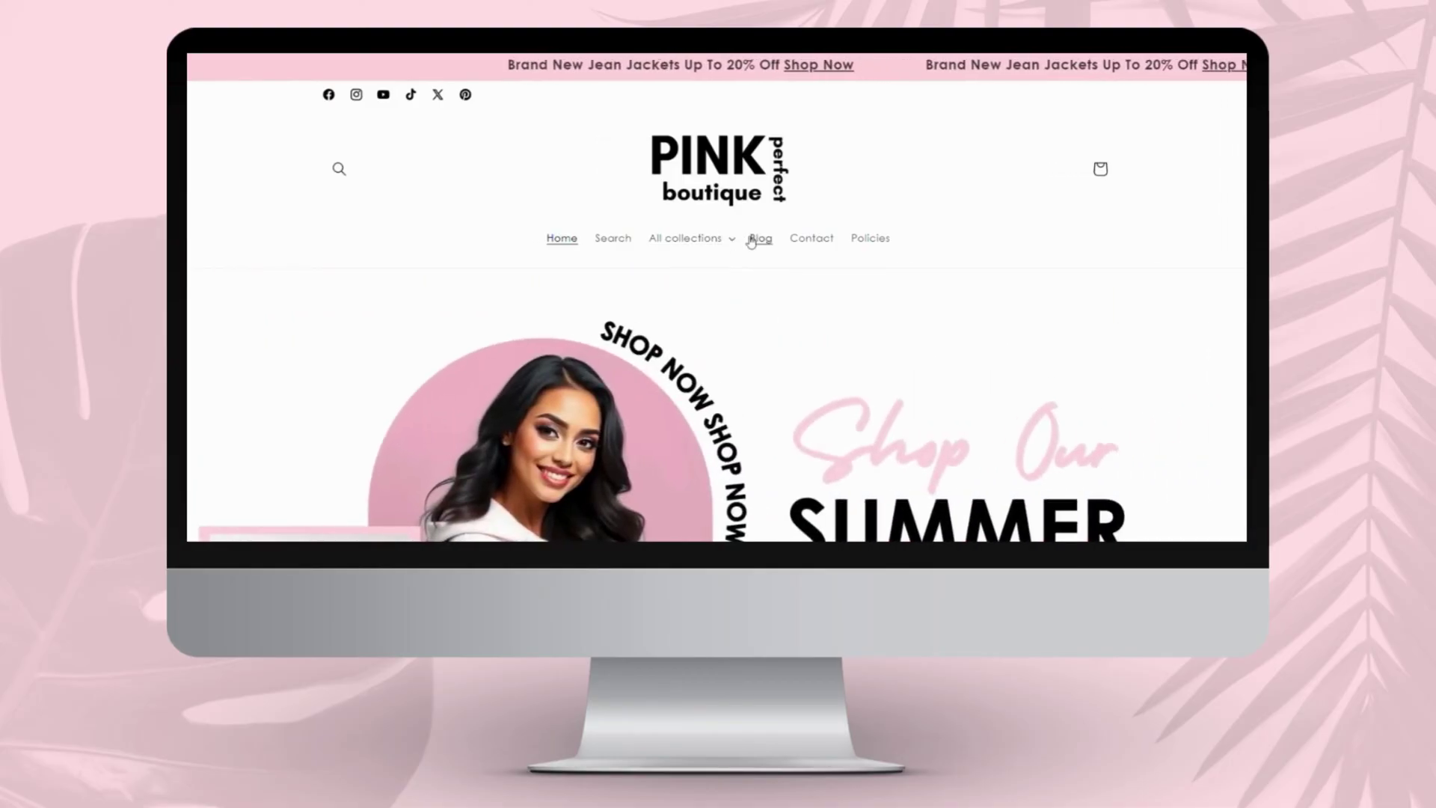
pyautogui.click(811, 238)
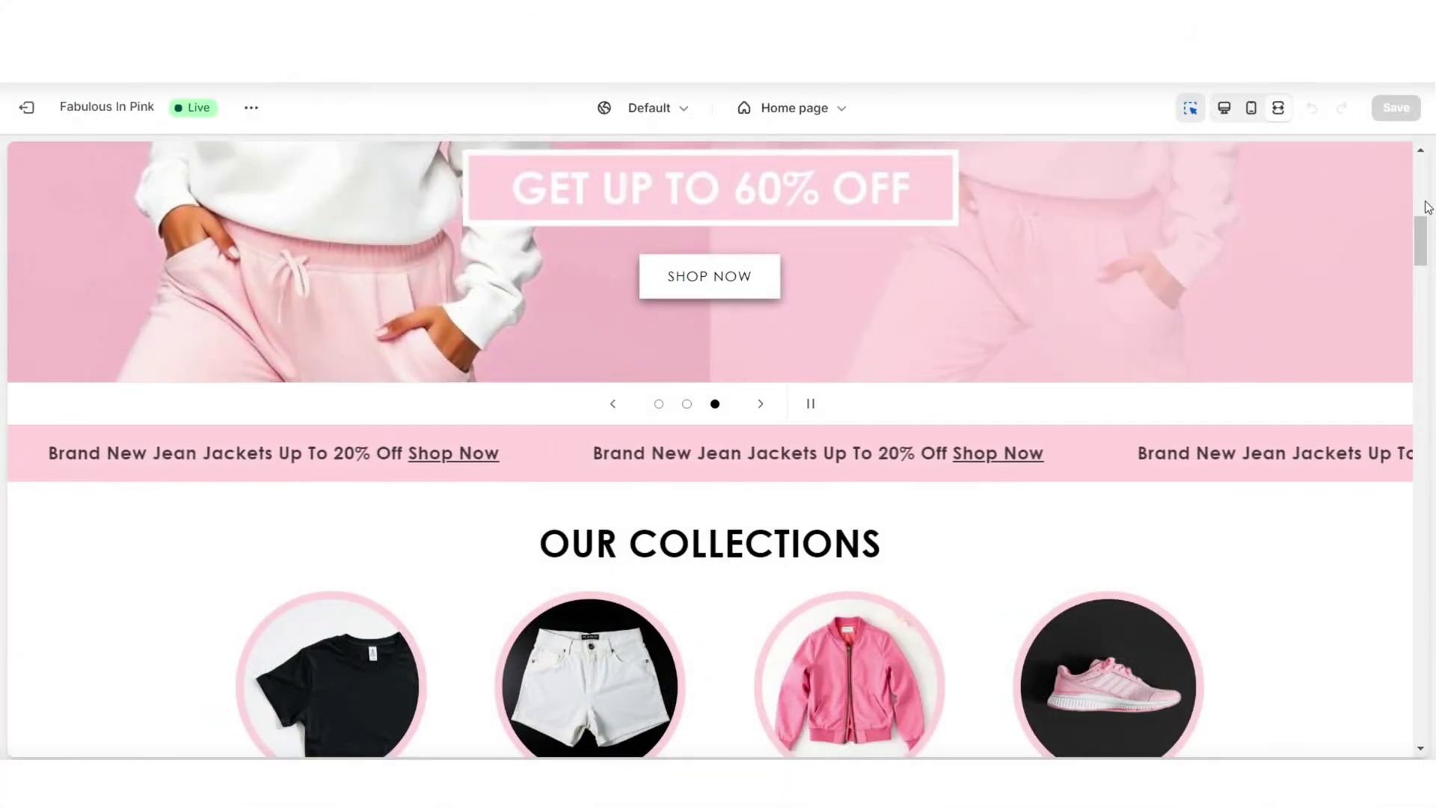
# Scroll through the storefront home page to browse its sections and products.
pyautogui.scroll(-7, 1426, 207)
pyautogui.scroll(-10, 1426, 206)
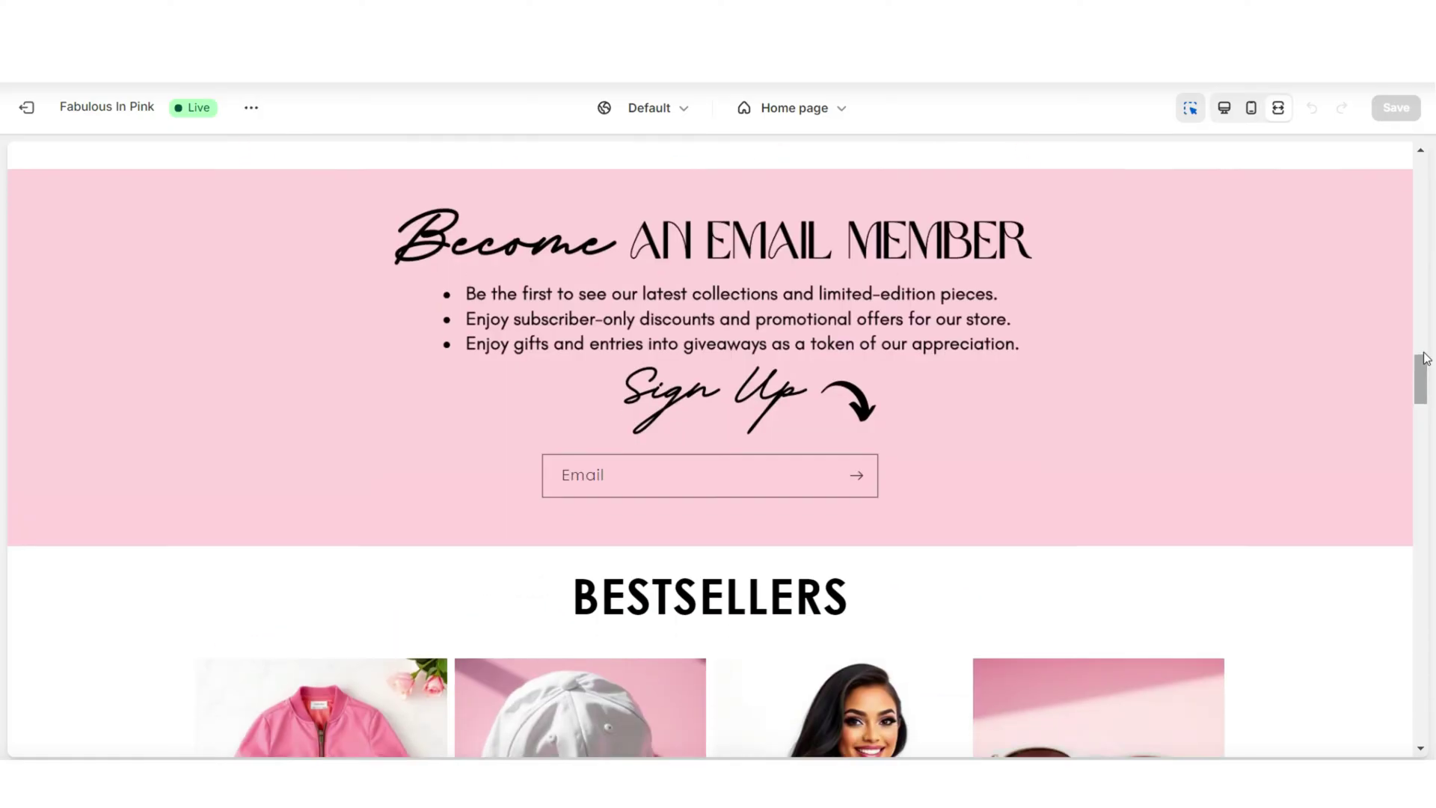
pyautogui.scroll(-5, 1425, 358)
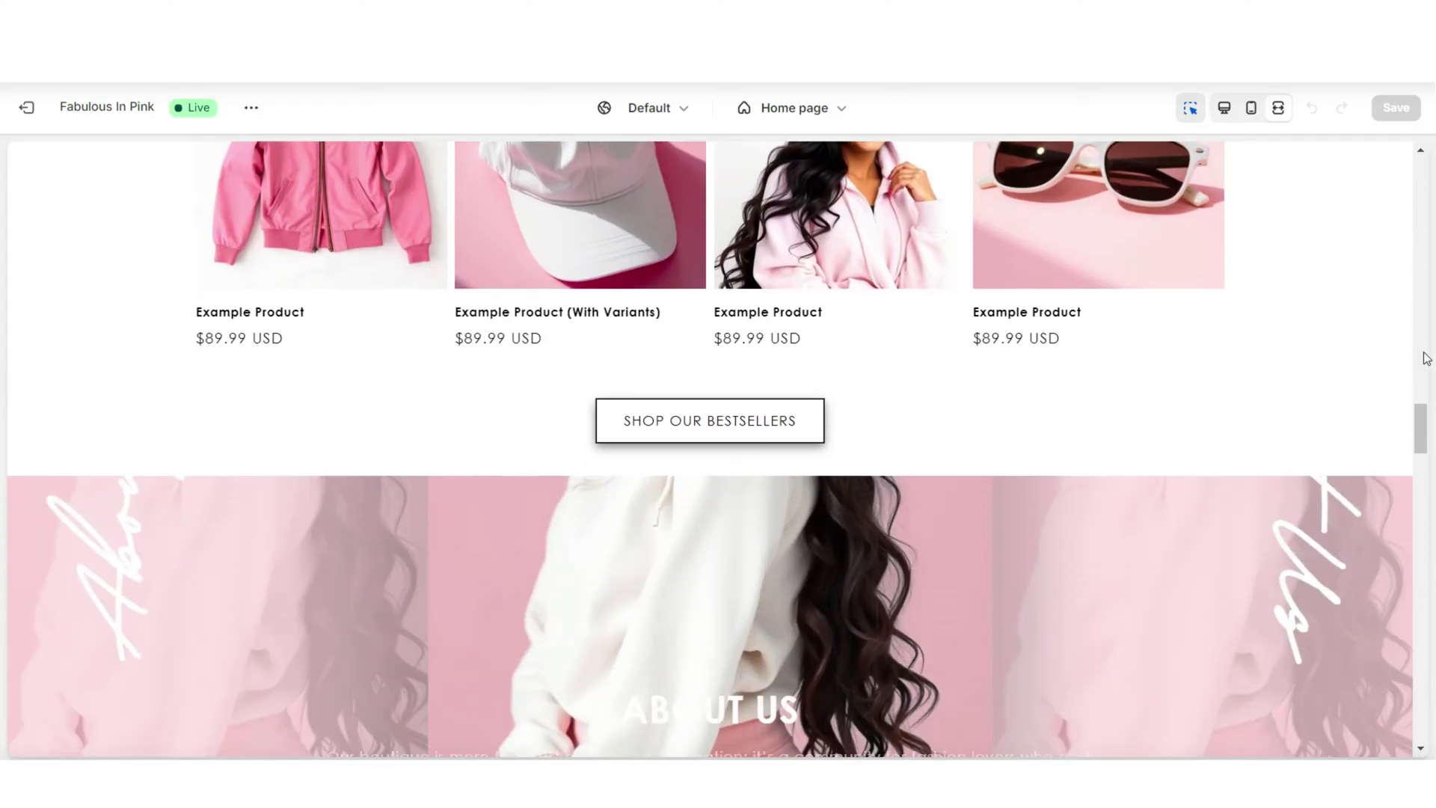
pyautogui.scroll(6, 1423, 355)
pyautogui.scroll(-3, 1423, 407)
pyautogui.scroll(3, 1423, 427)
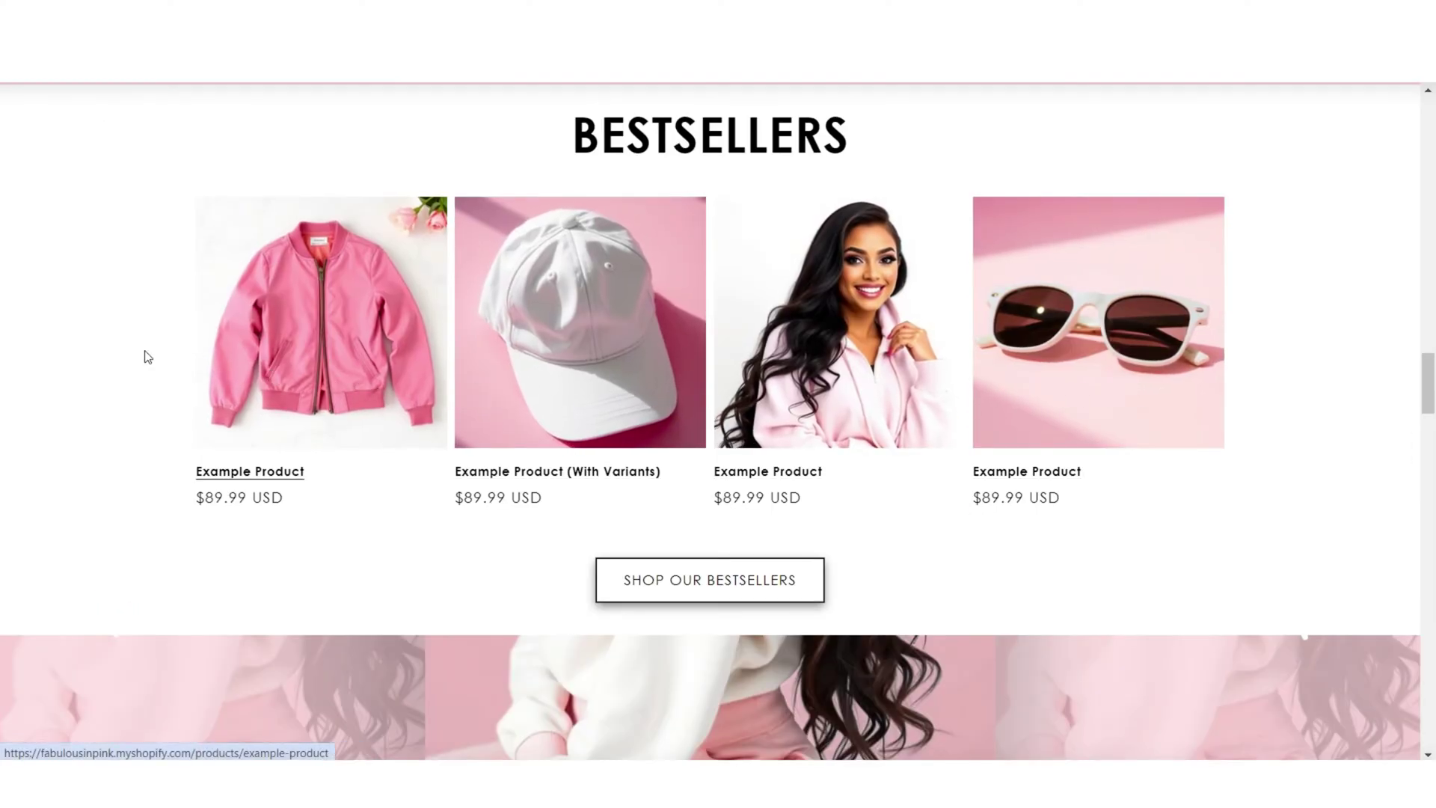
pyautogui.scroll(1, 389, 505)
# View the pink jacket's product page and scroll through its details.
pyautogui.click(391, 512)
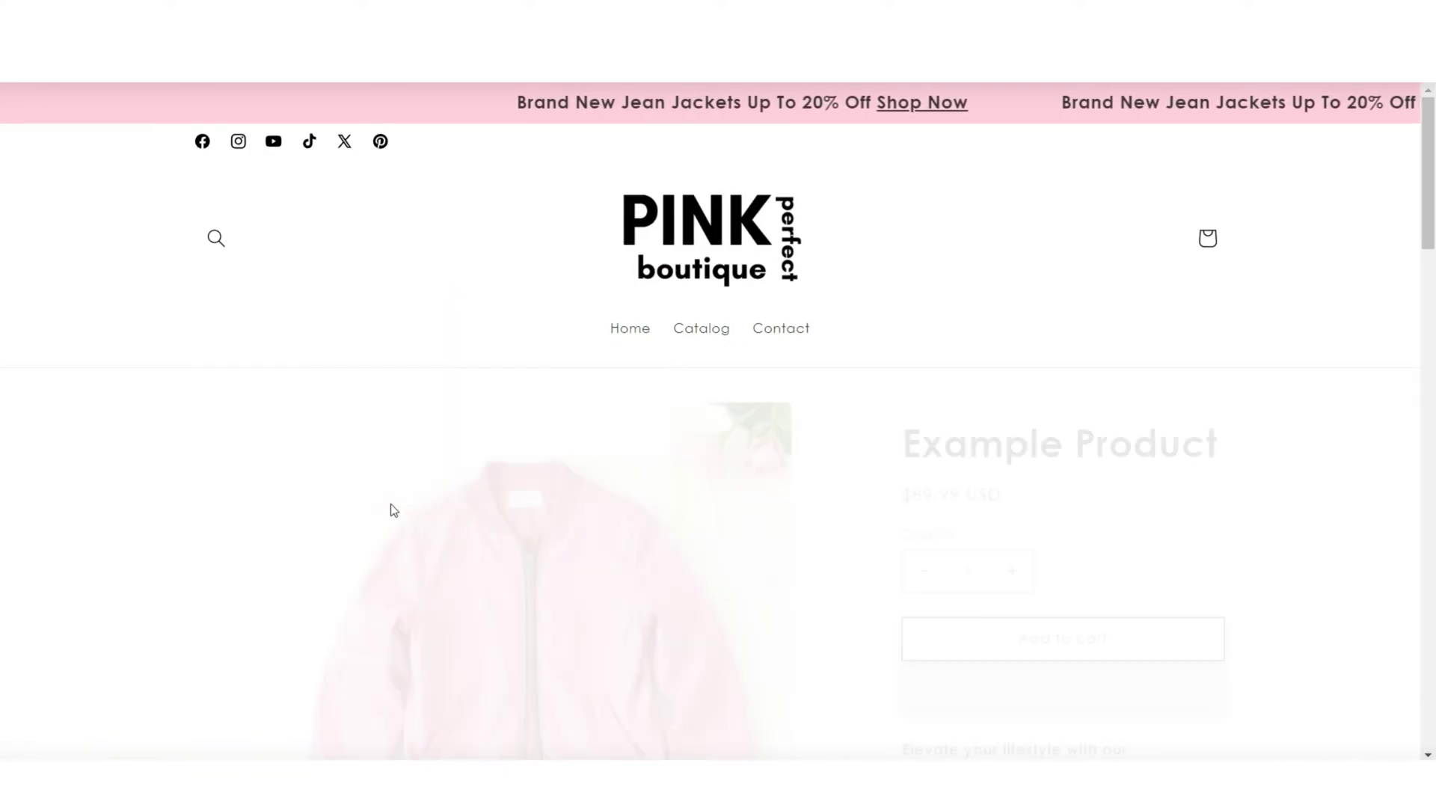
pyautogui.scroll(-5, 392, 511)
pyautogui.scroll(-5, 1430, 679)
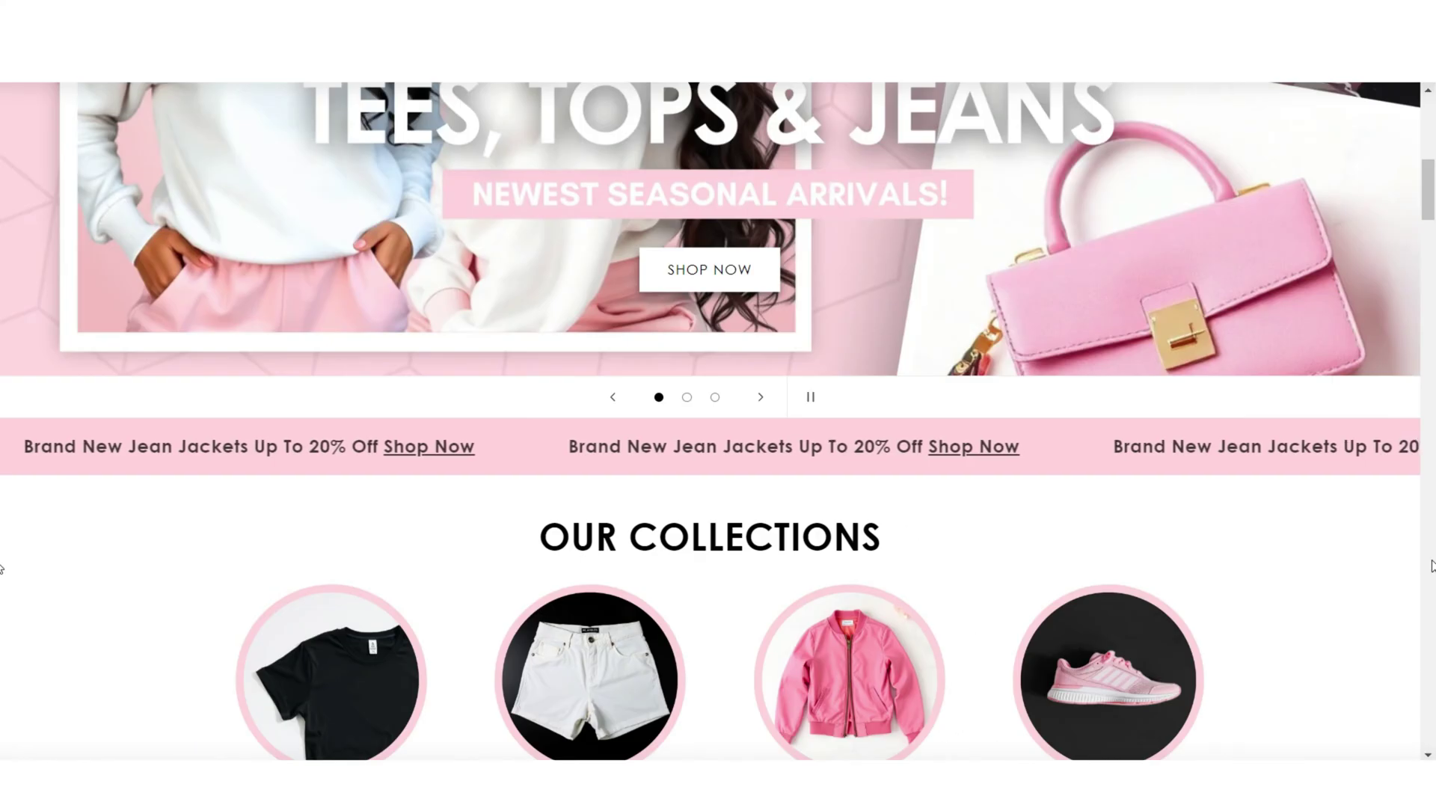
pyautogui.scroll(-5, 1306, 498)
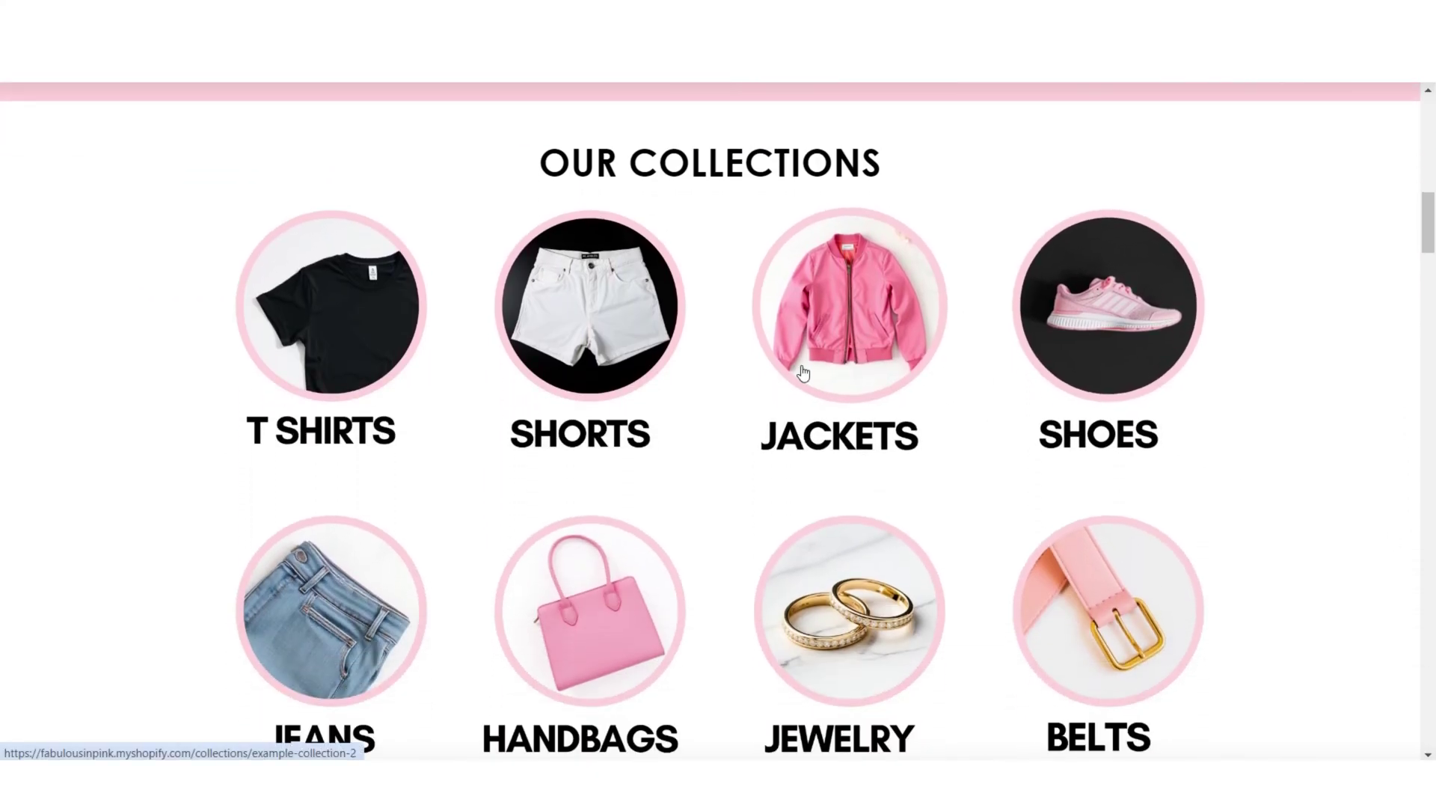
pyautogui.scroll(-15, 1083, 397)
pyautogui.scroll(7, 939, 346)
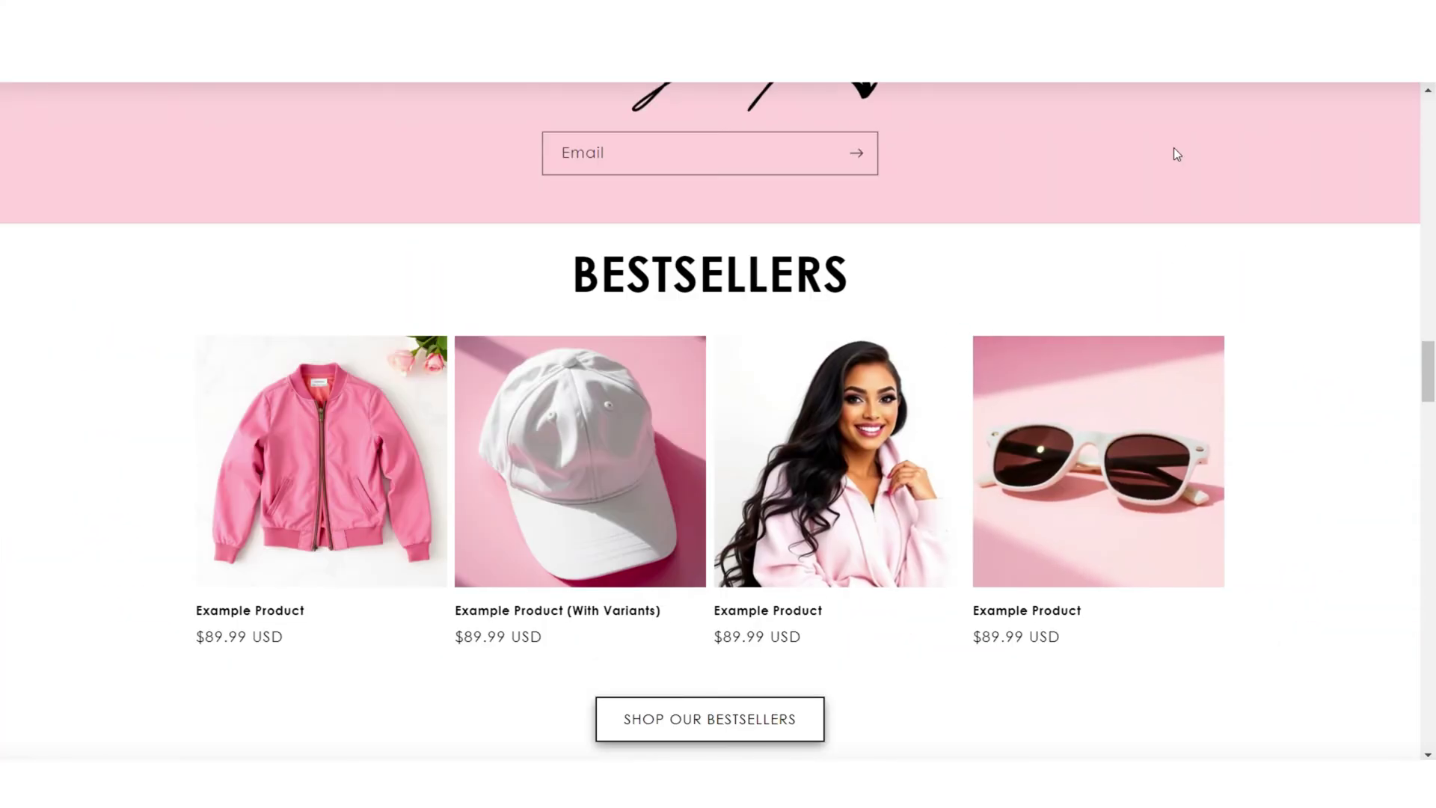
pyautogui.scroll(1, 3, 352)
pyautogui.scroll(-1, 2, 364)
pyautogui.scroll(-2, 3, 366)
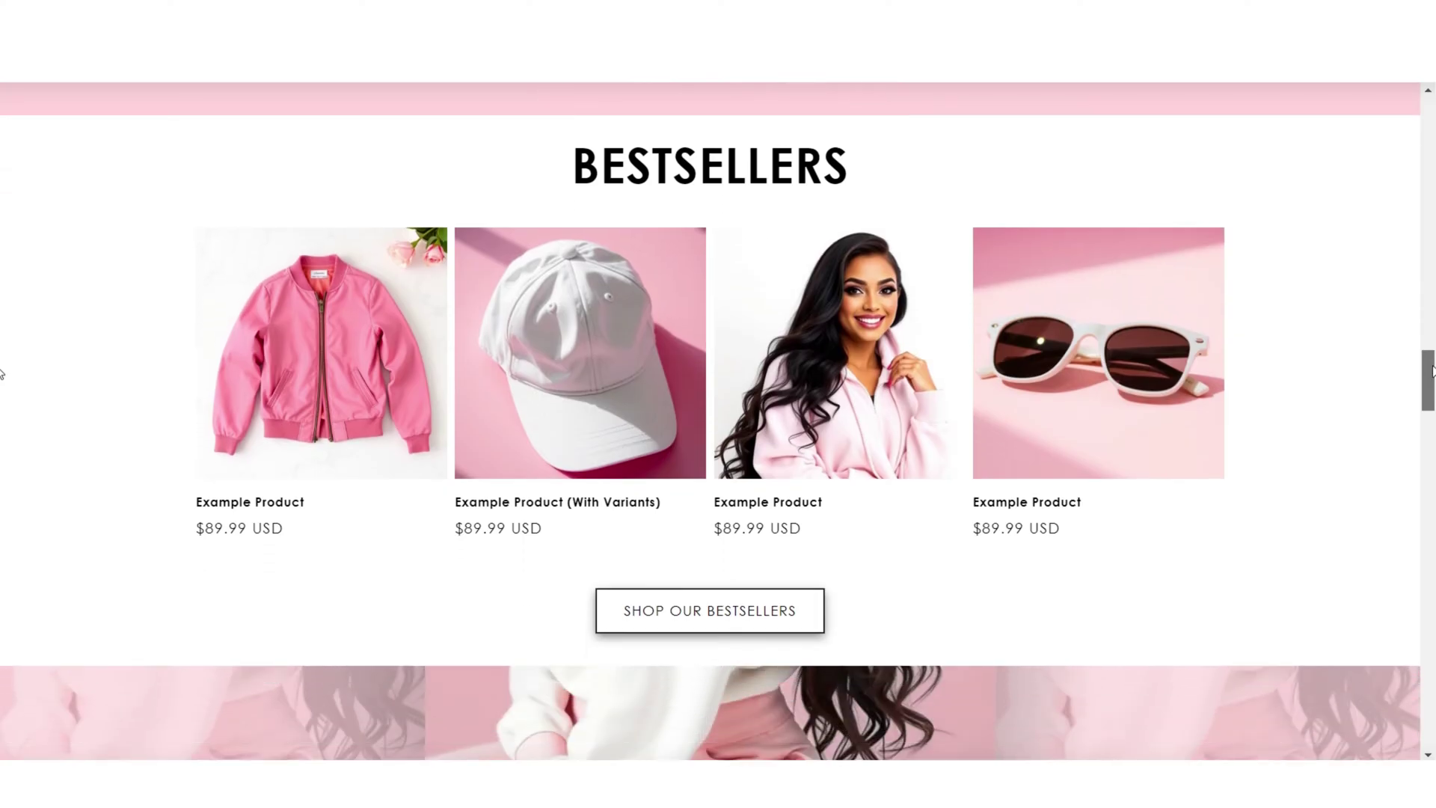
pyautogui.scroll(1, 3, 372)
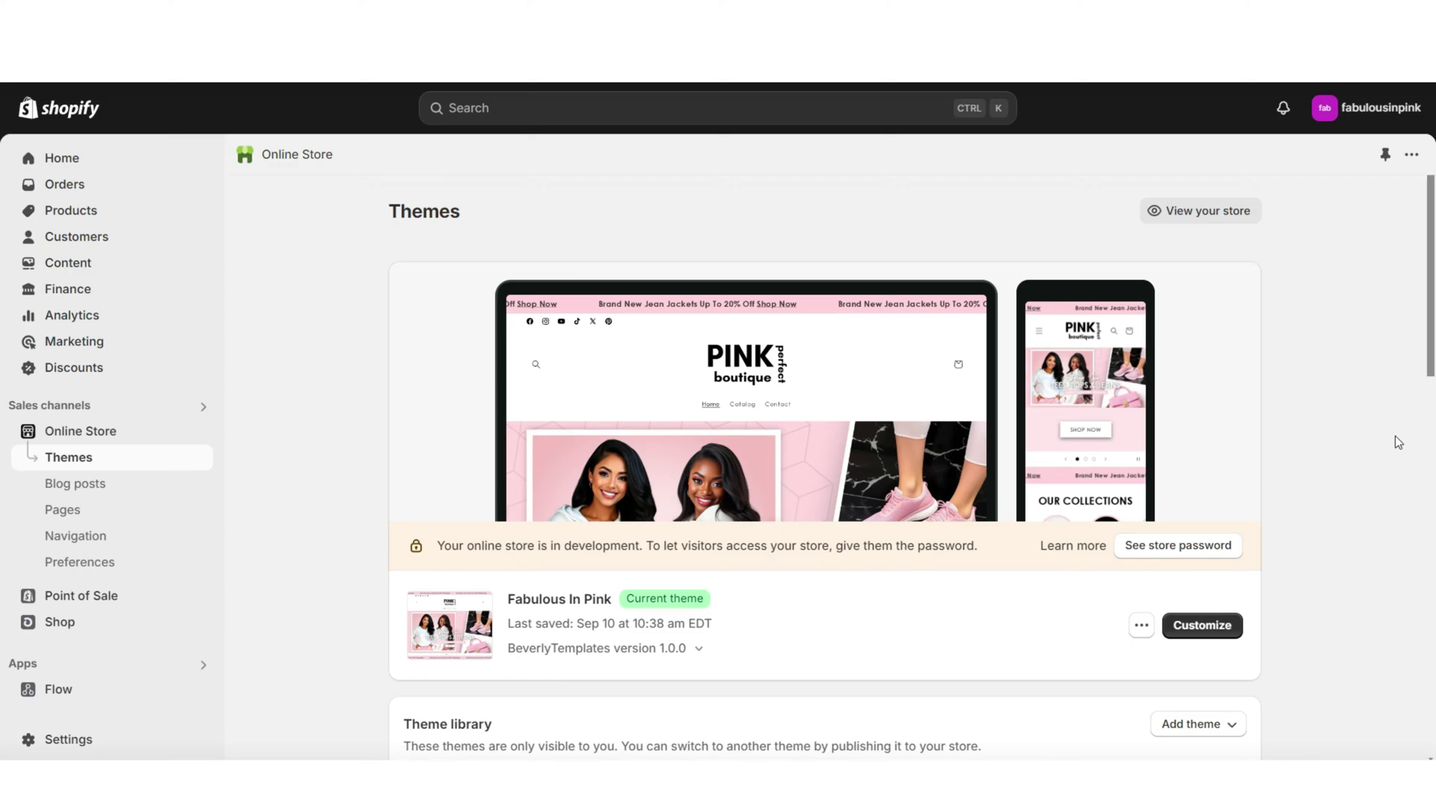
# Customize the Fabulous In Pink theme and show its Theme settings panel beside the preview.
pyautogui.click(1197, 637)
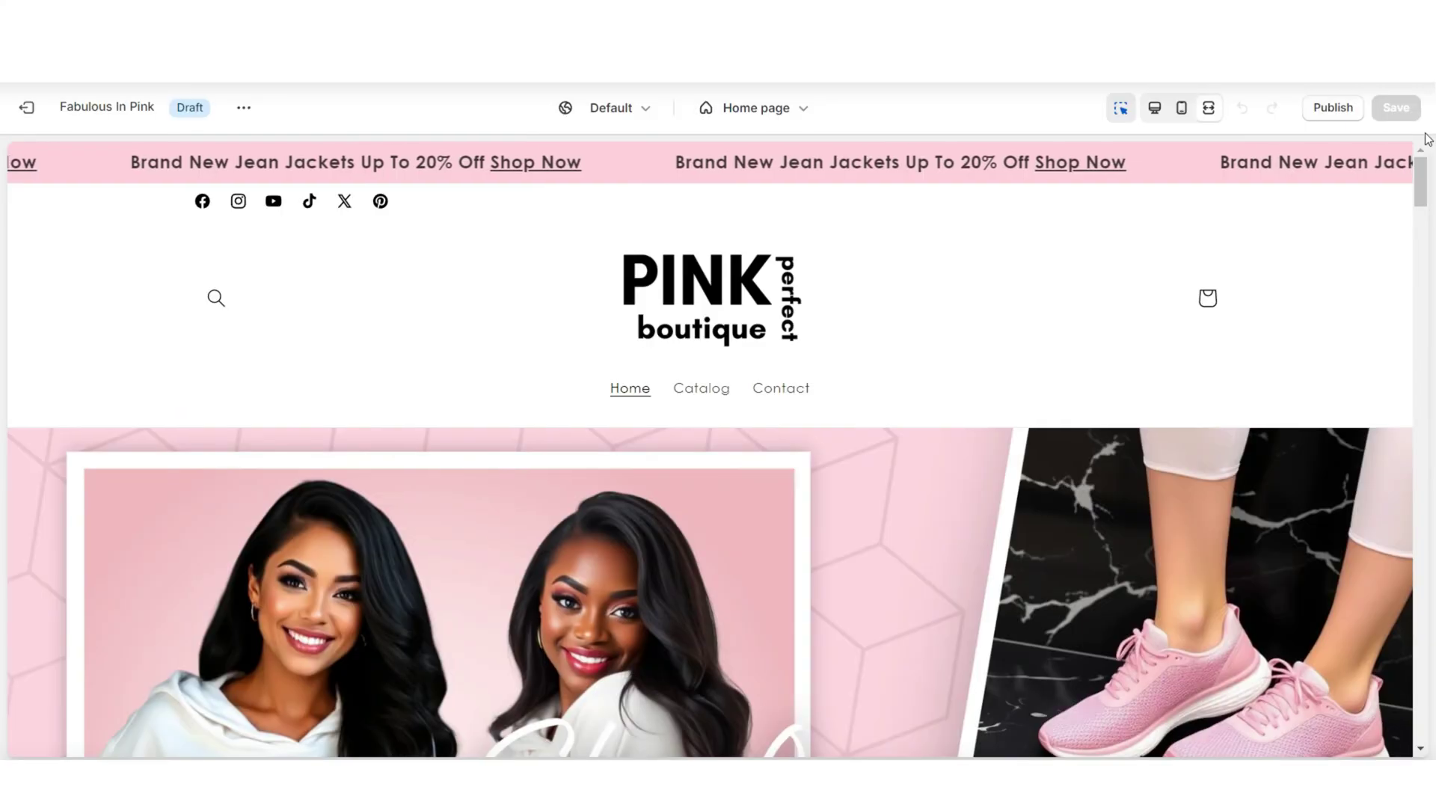
pyautogui.scroll(-10, 1427, 181)
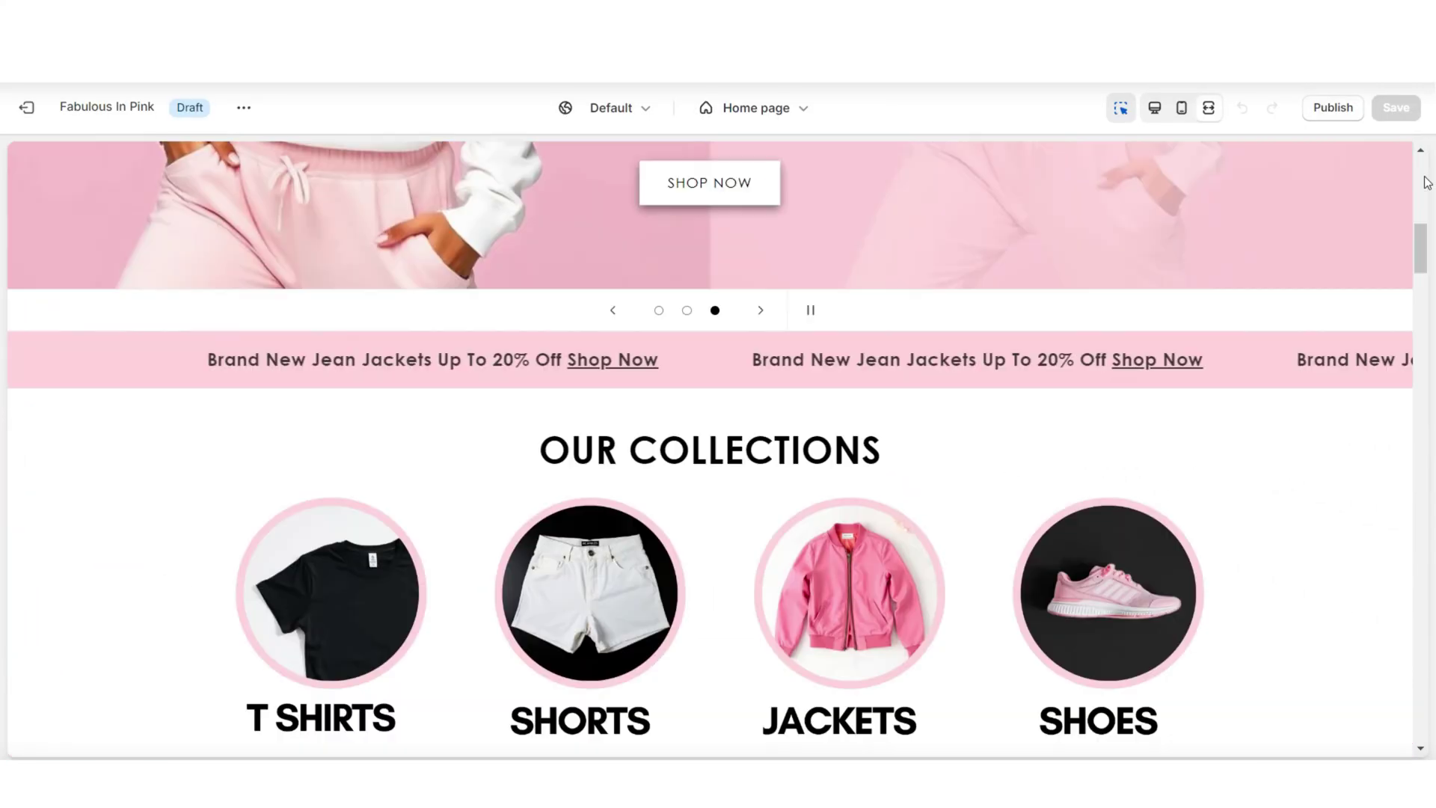
pyautogui.scroll(-15, 1427, 182)
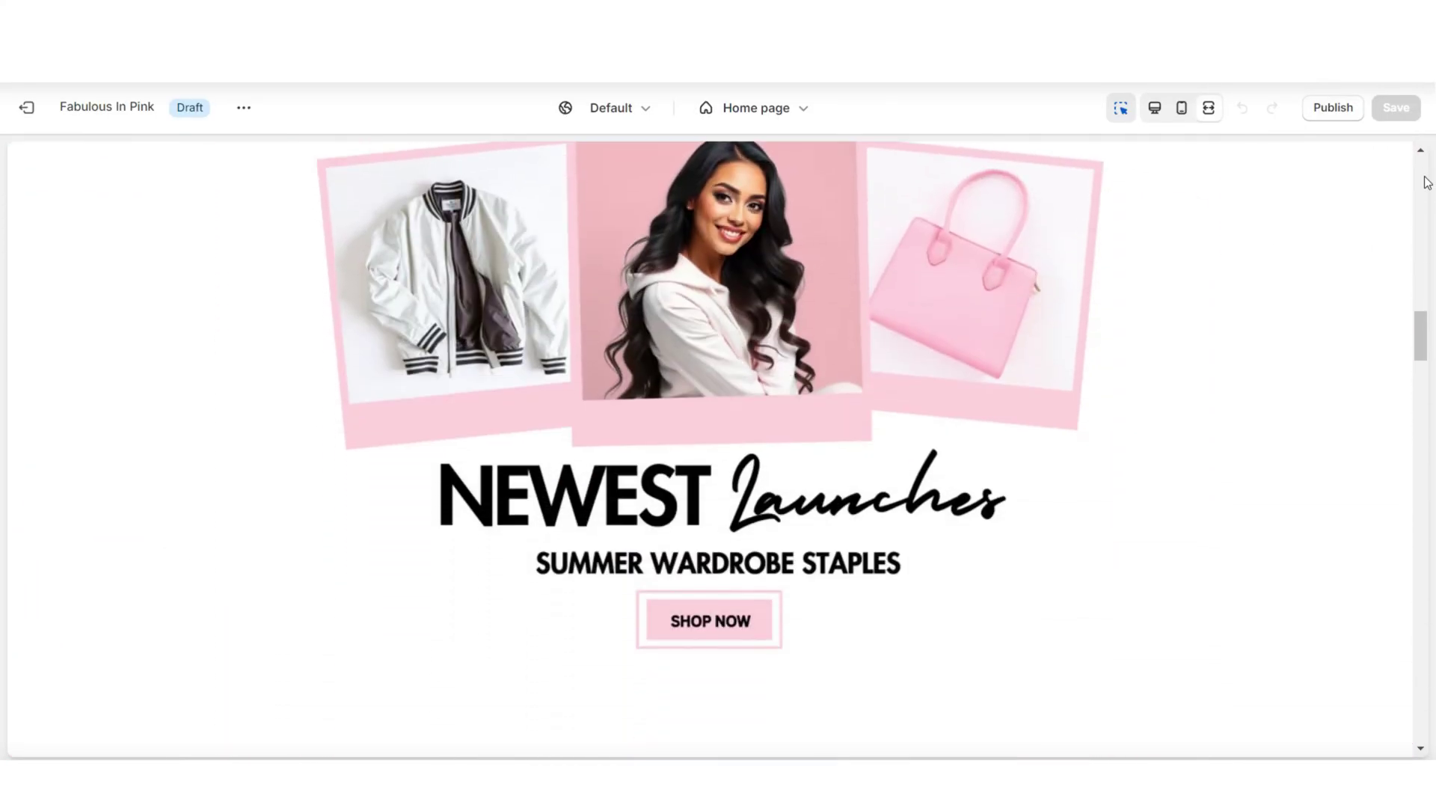
pyautogui.scroll(-5, 1426, 182)
pyautogui.click(1154, 109)
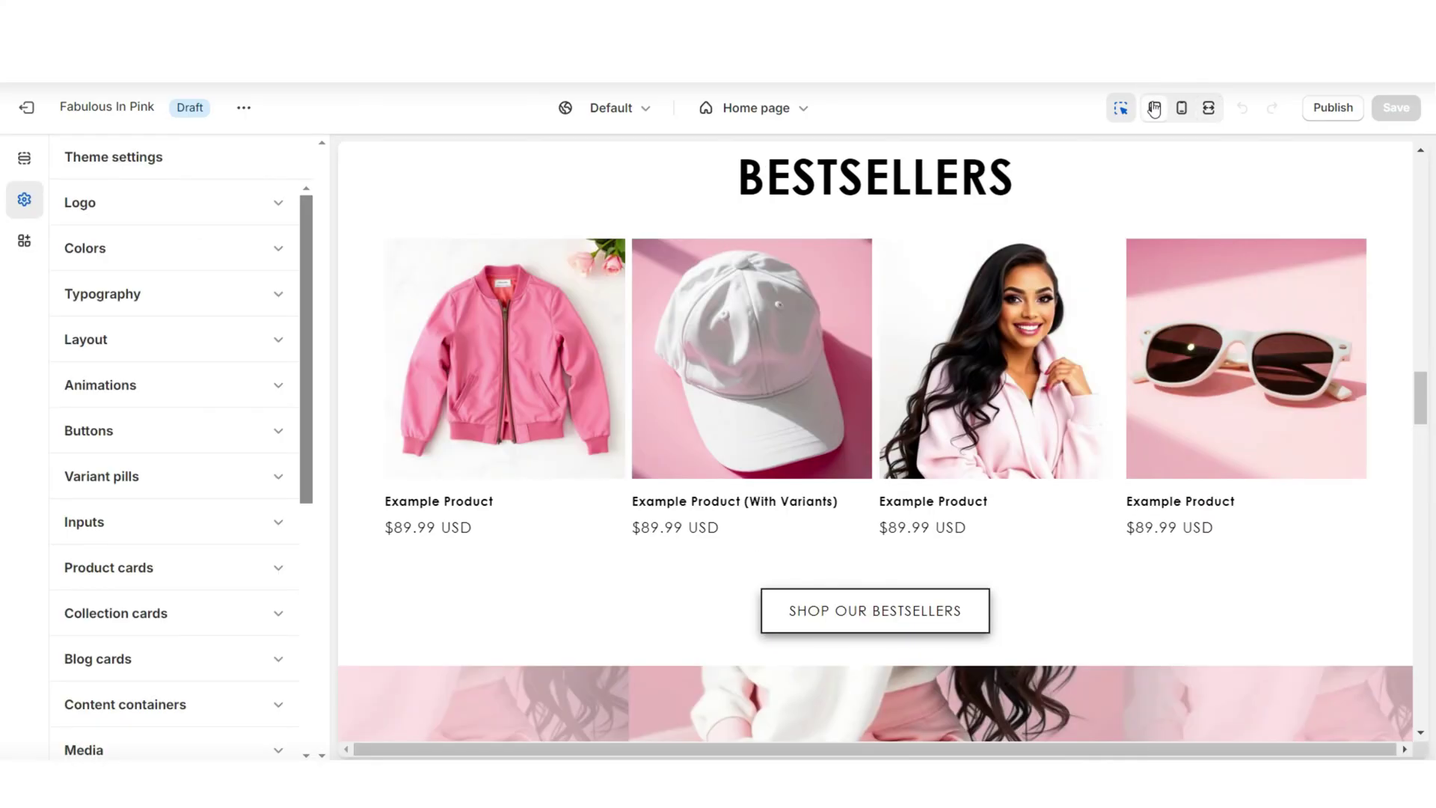
pyautogui.scroll(1, 1421, 329)
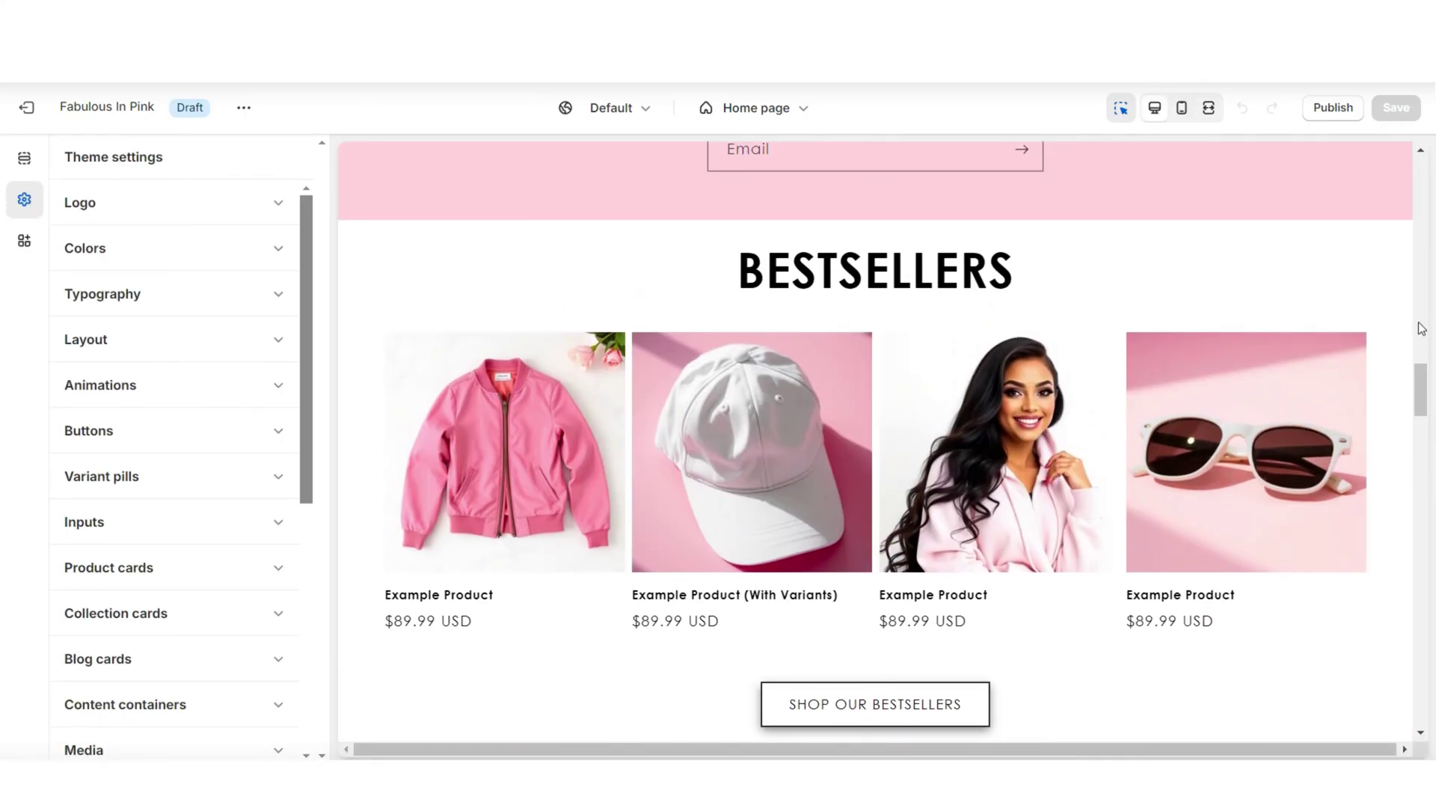
pyautogui.scroll(4, 1421, 329)
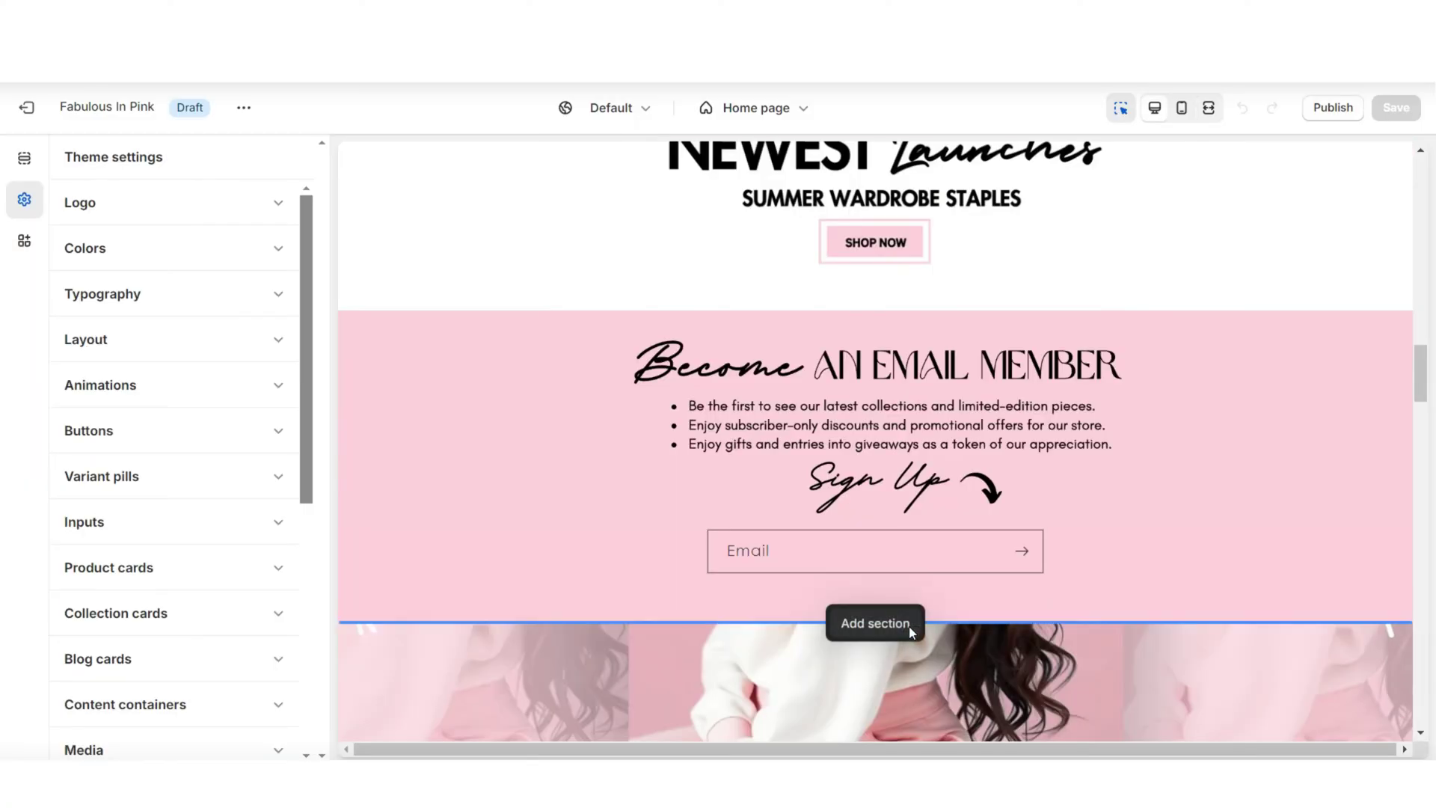
# Add a Featured collection section below Email signup with the heading BESTSELLERS.
pyautogui.click(908, 626)
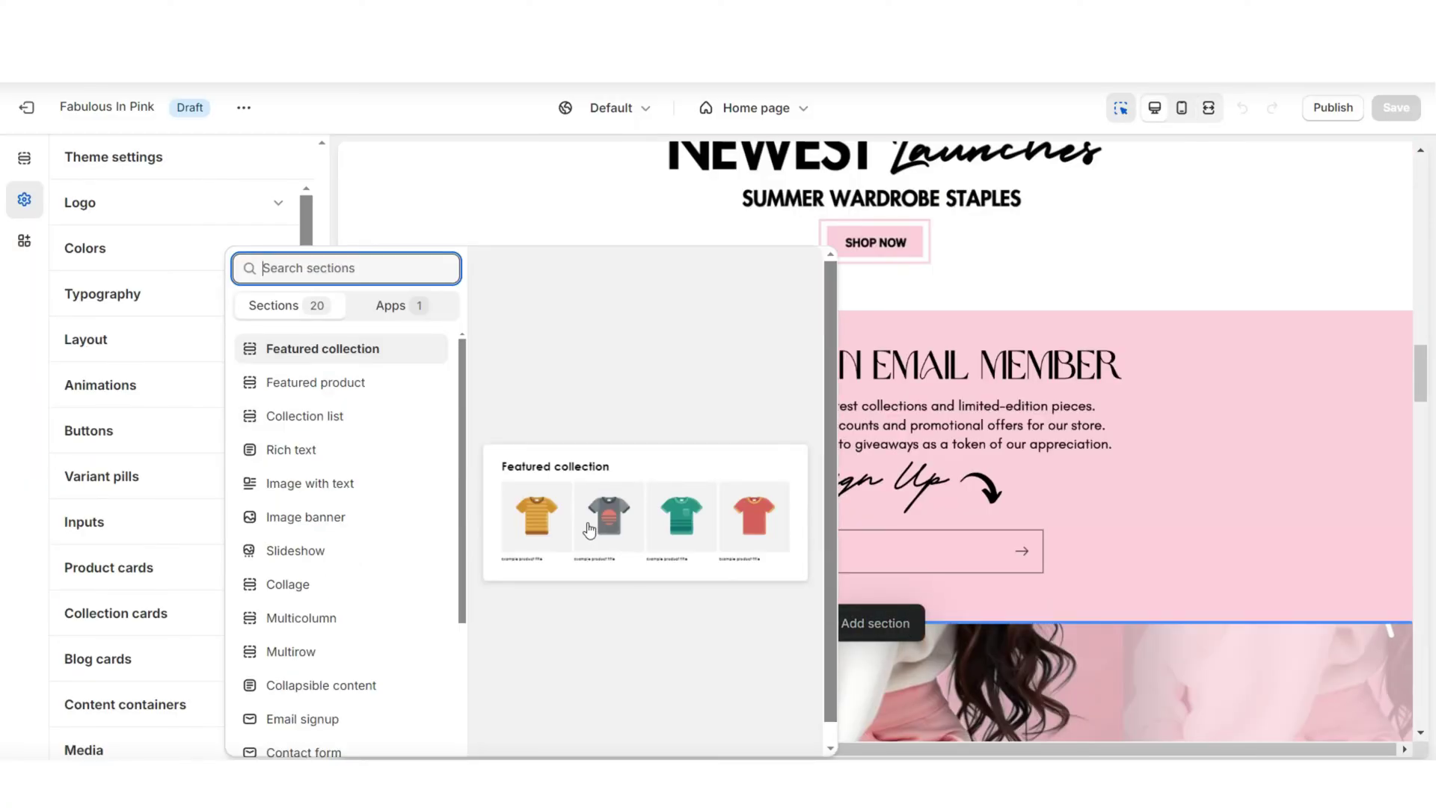
pyautogui.click(336, 356)
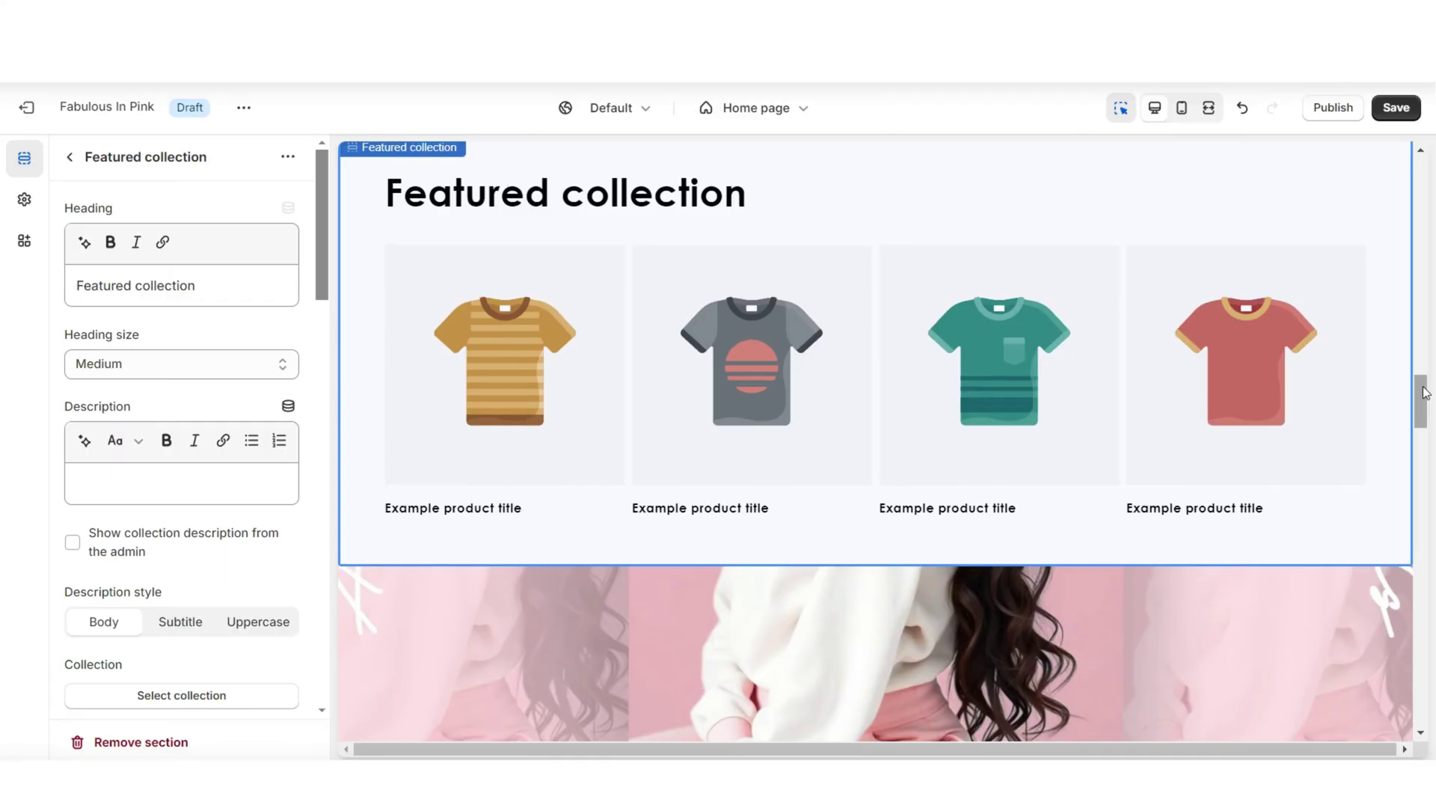
pyautogui.tripleClick(95, 271)
pyautogui.write('BESTSELLERS')
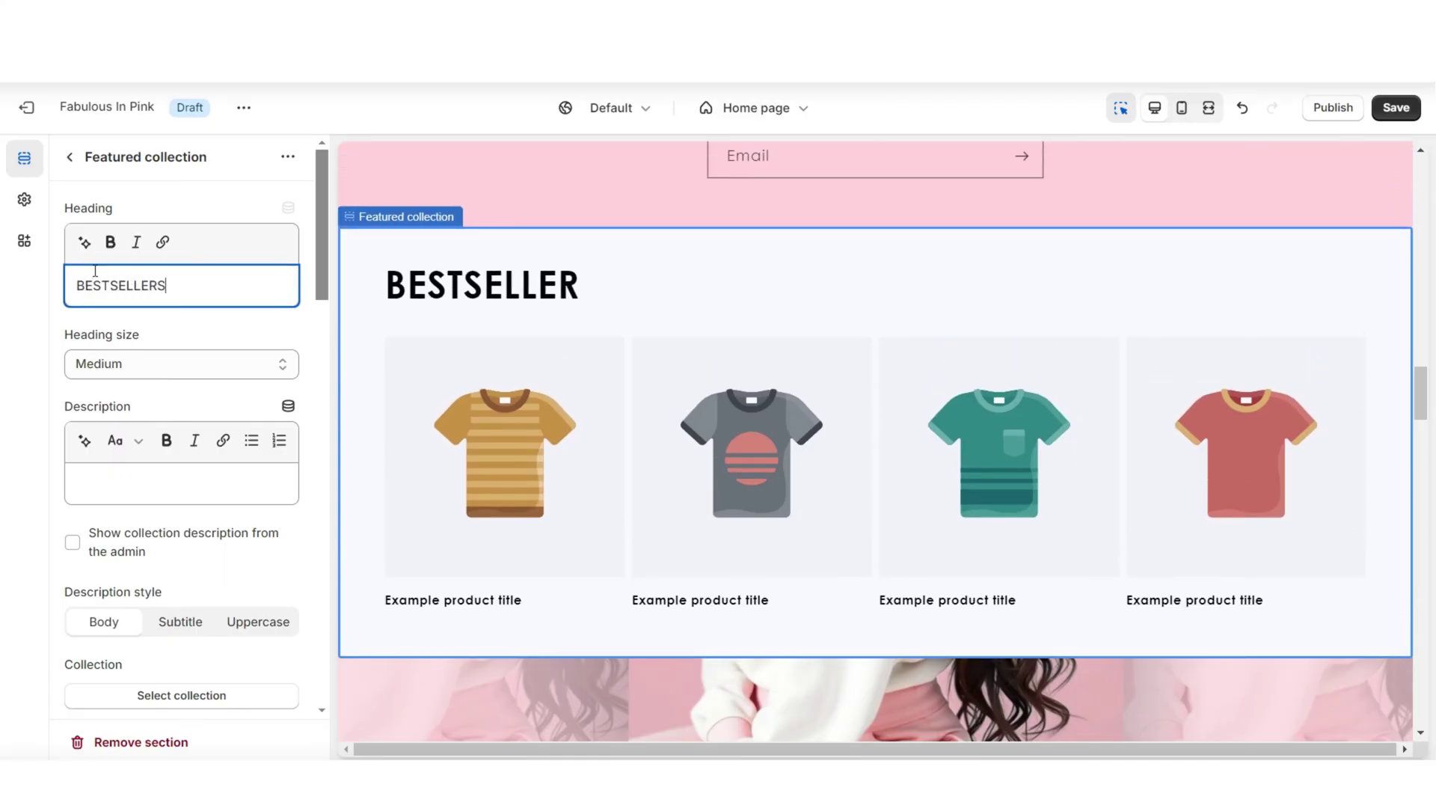
# Make the BESTSELLERS heading size Large and save the theme.
pyautogui.click(119, 361)
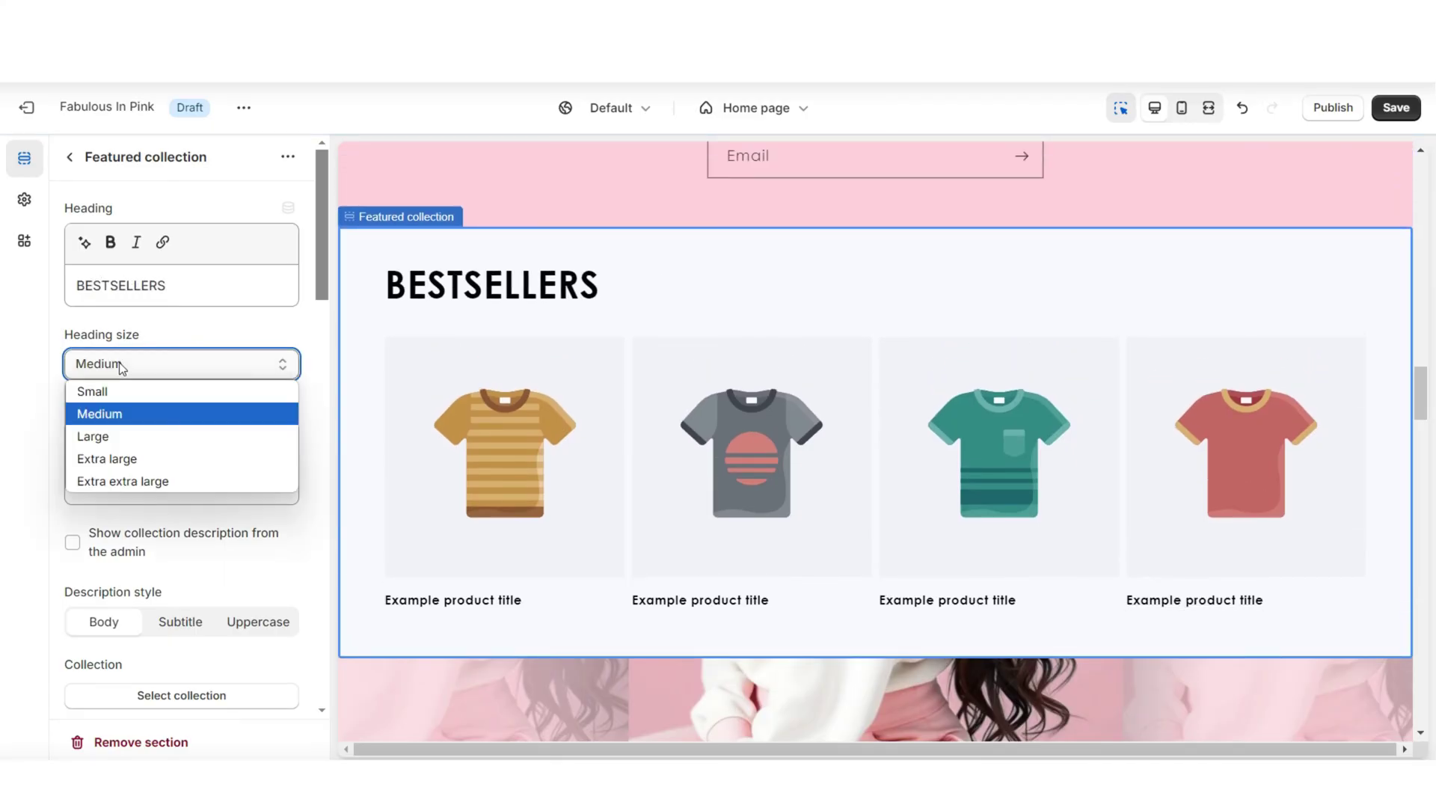
pyautogui.click(120, 436)
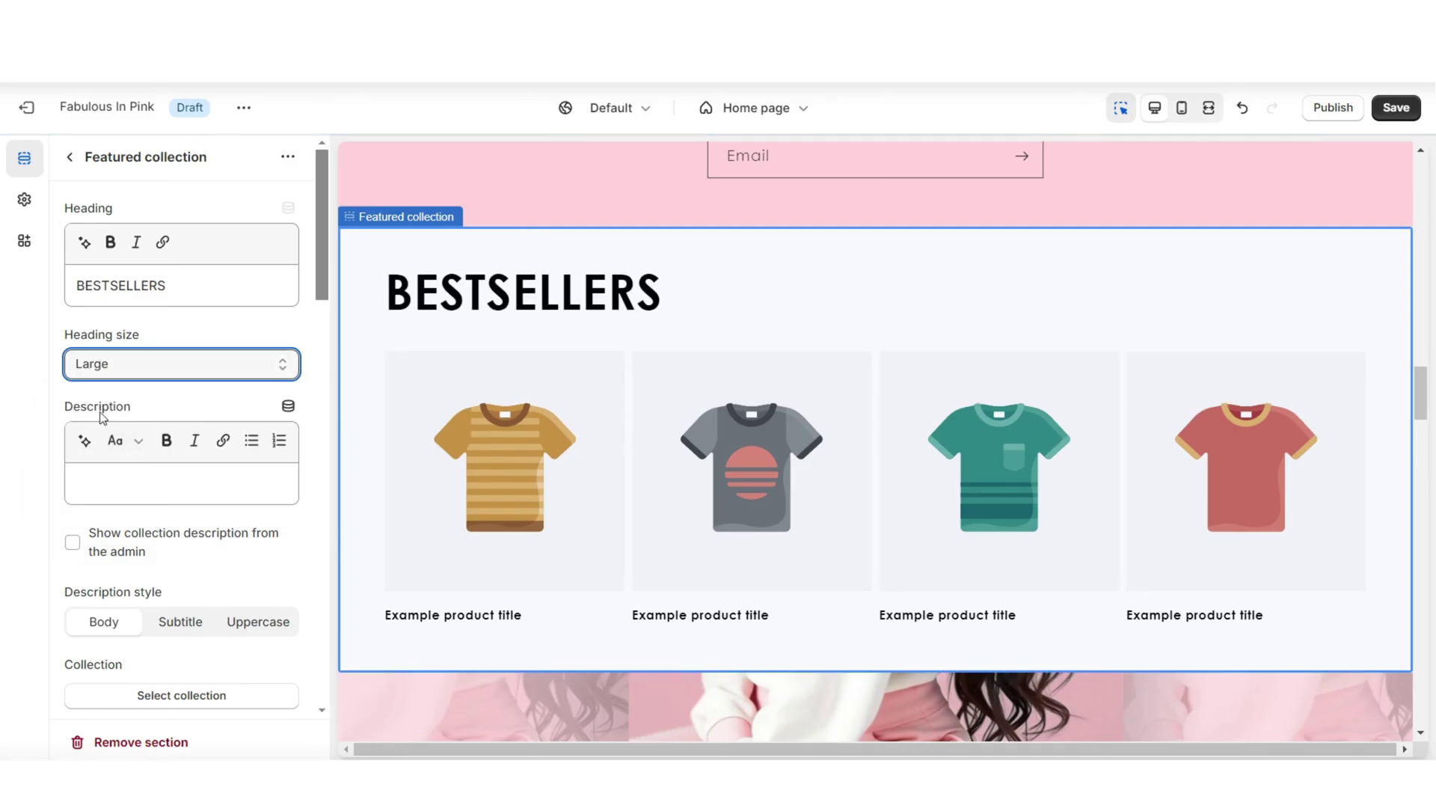
pyautogui.scroll(-3, 135, 236)
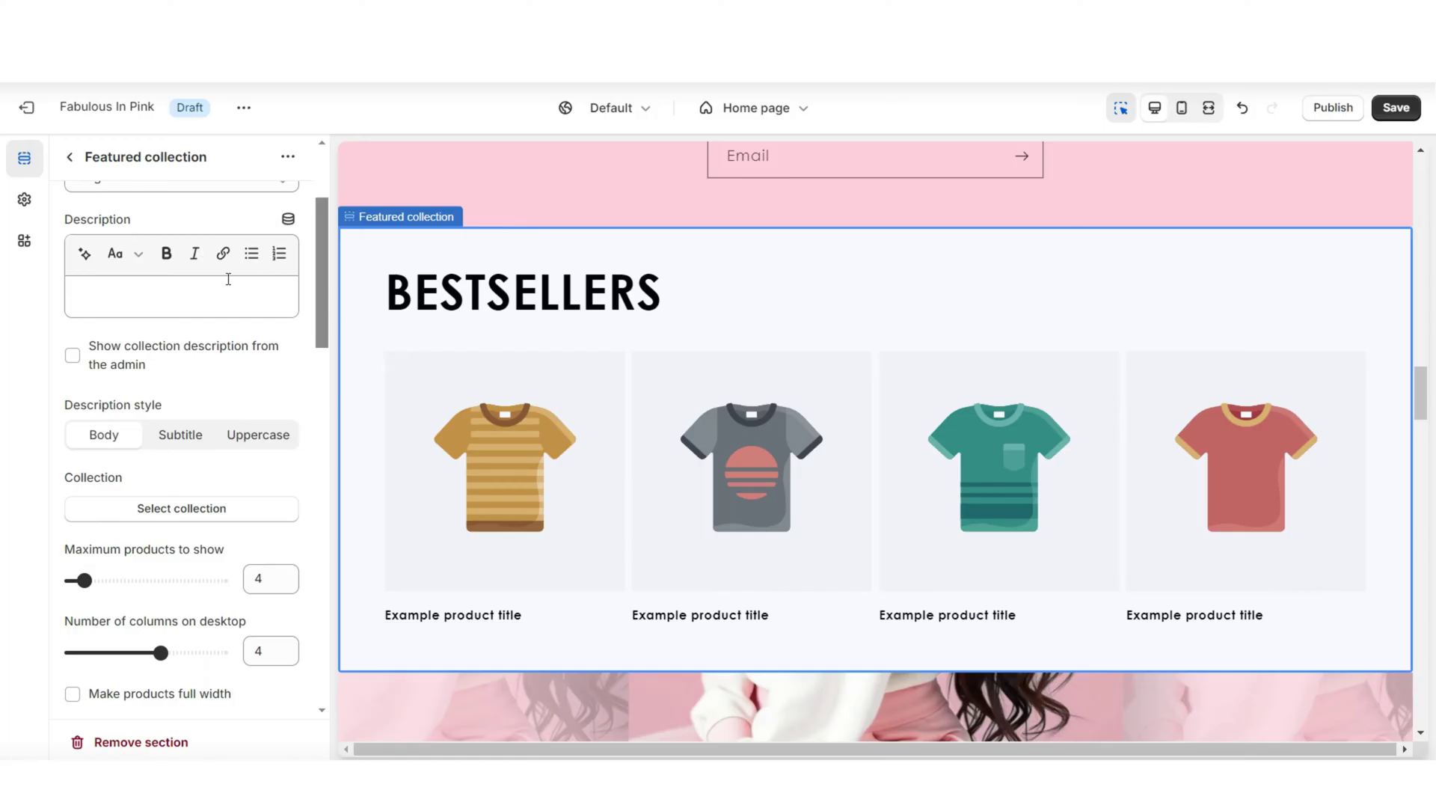
pyautogui.scroll(-3, 228, 279)
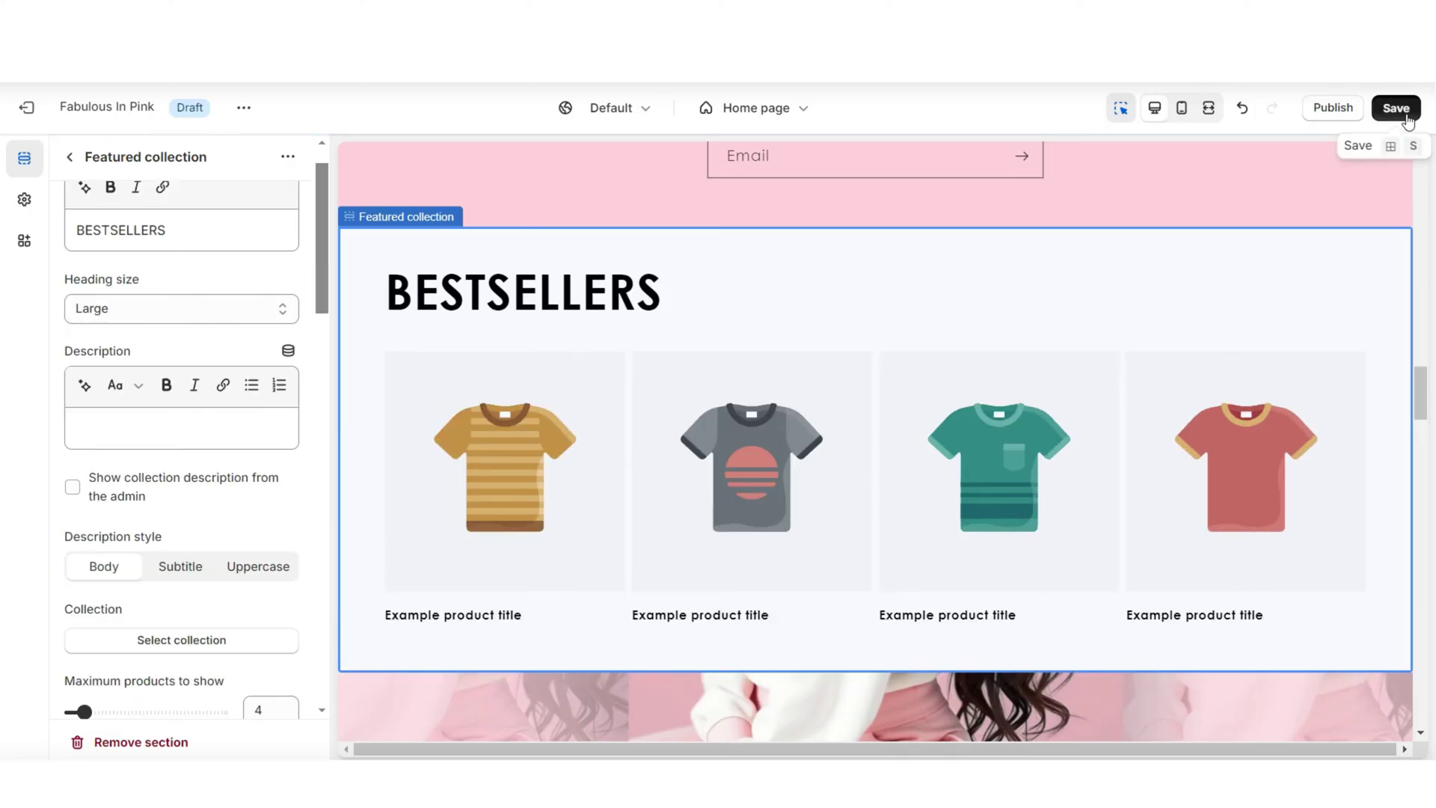
pyautogui.click(1395, 108)
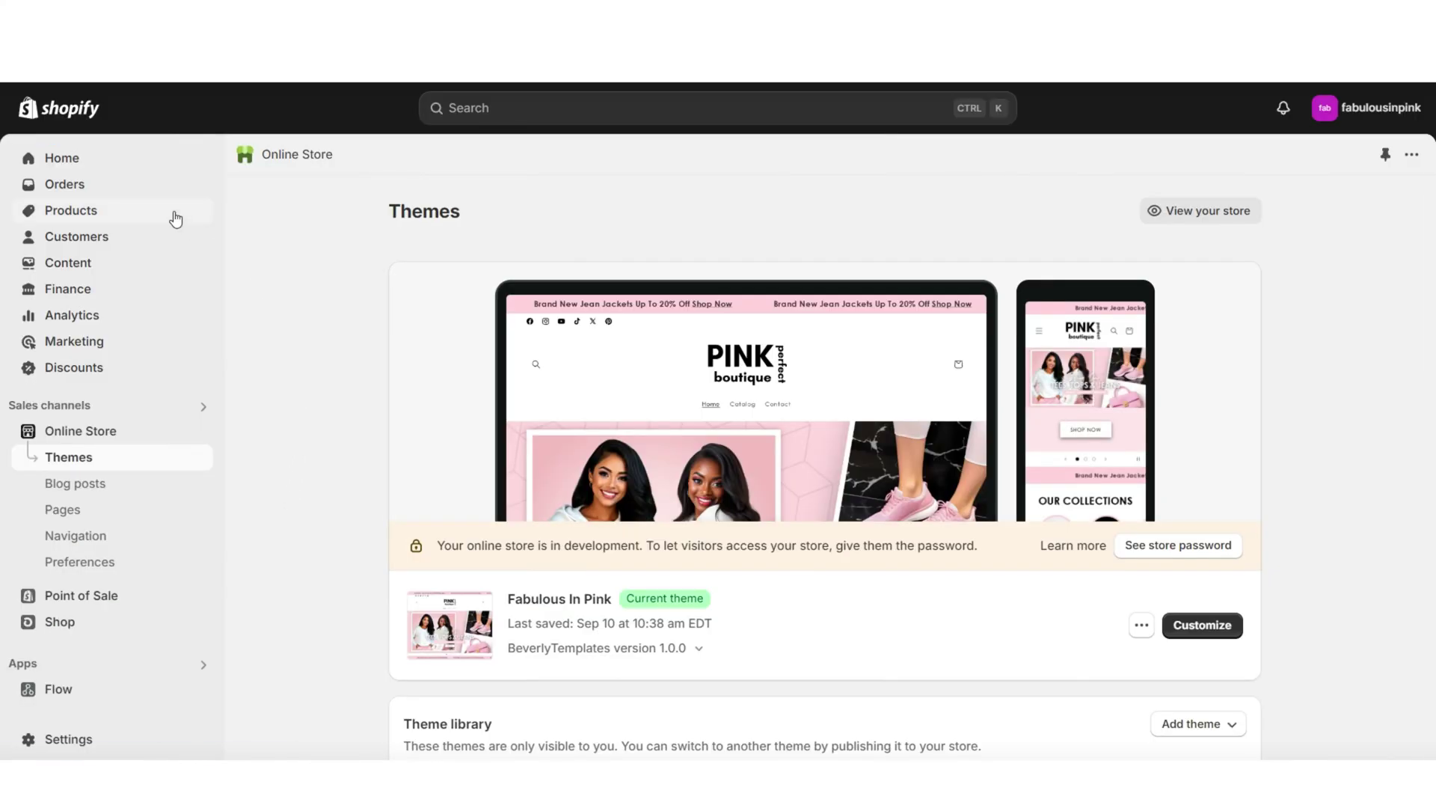
# Create a new collection under Products > Collections titled 'Example Collection'.
pyautogui.click(175, 219)
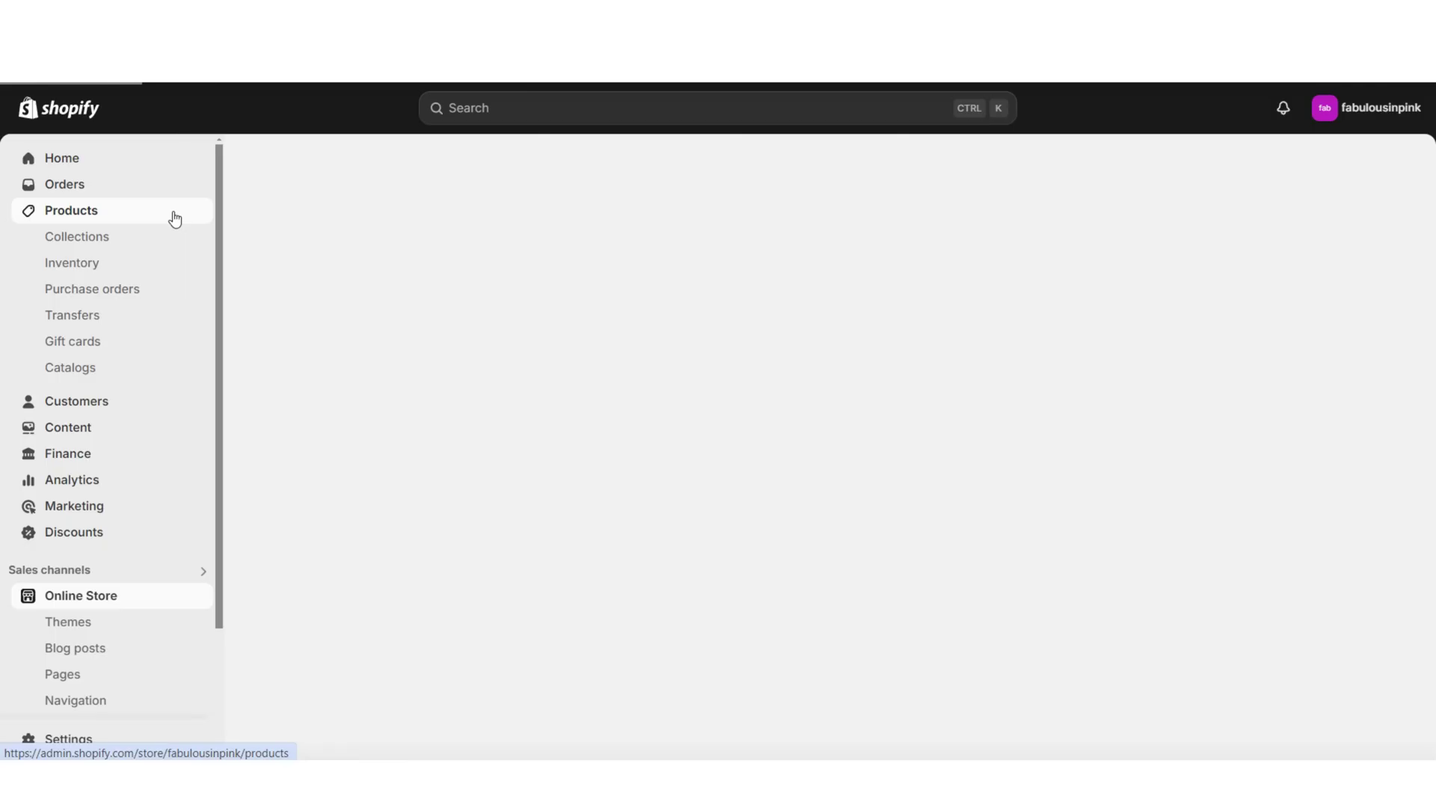
pyautogui.click(195, 243)
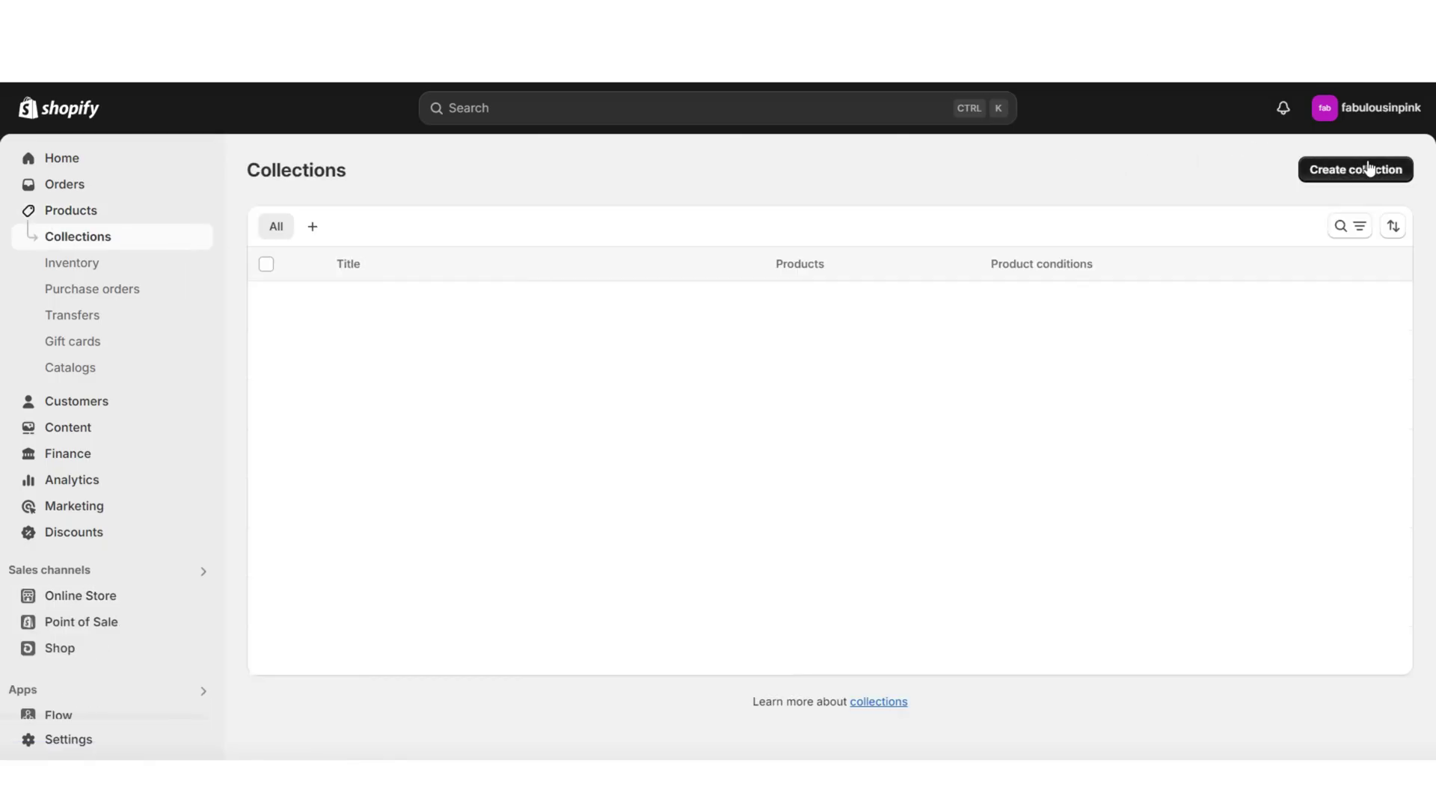
pyautogui.click(1355, 170)
pyautogui.click(490, 258)
pyautogui.write('Example Collection')
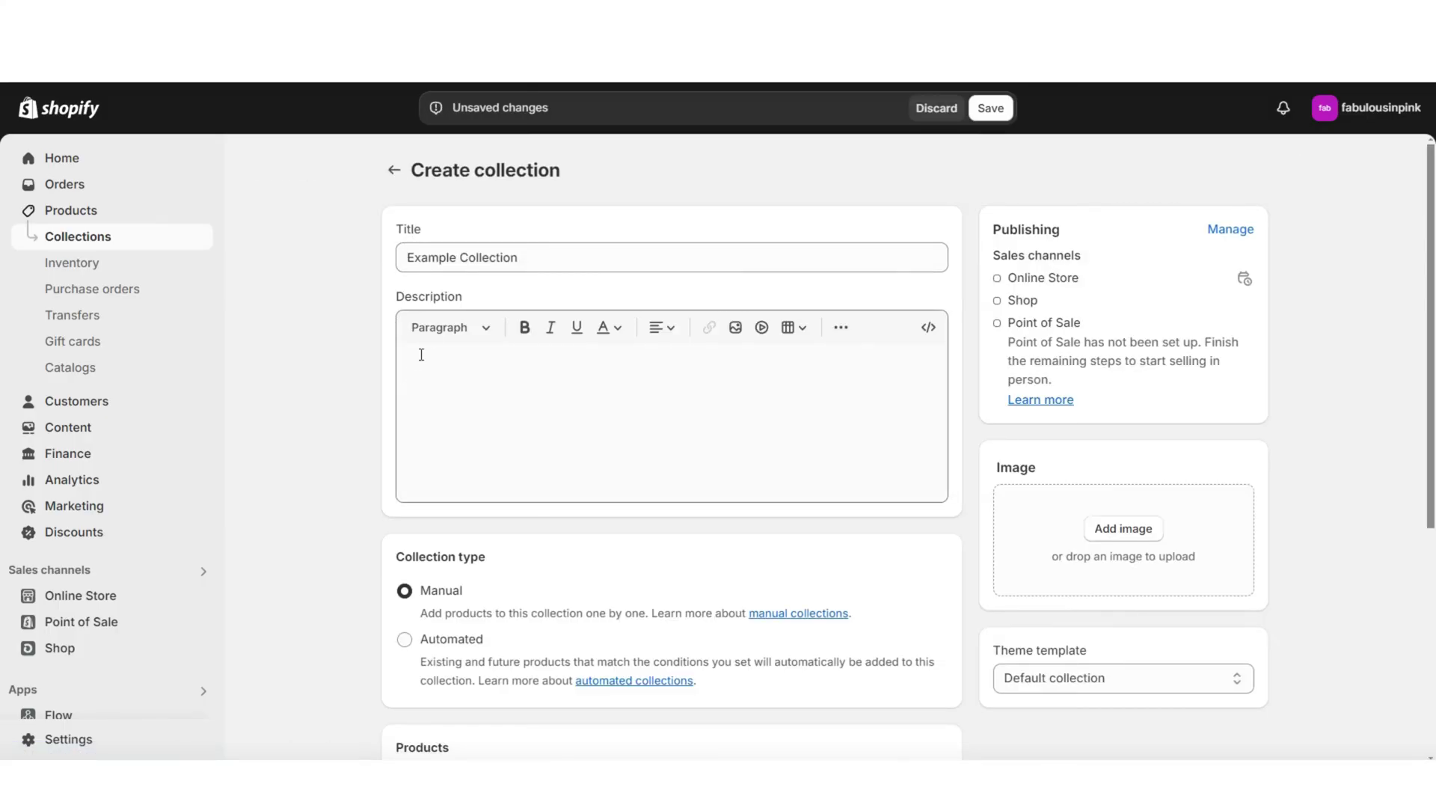
pyautogui.scroll(-3, 693, 580)
# Add all four Example Products to the collection and save it.
pyautogui.click(699, 590)
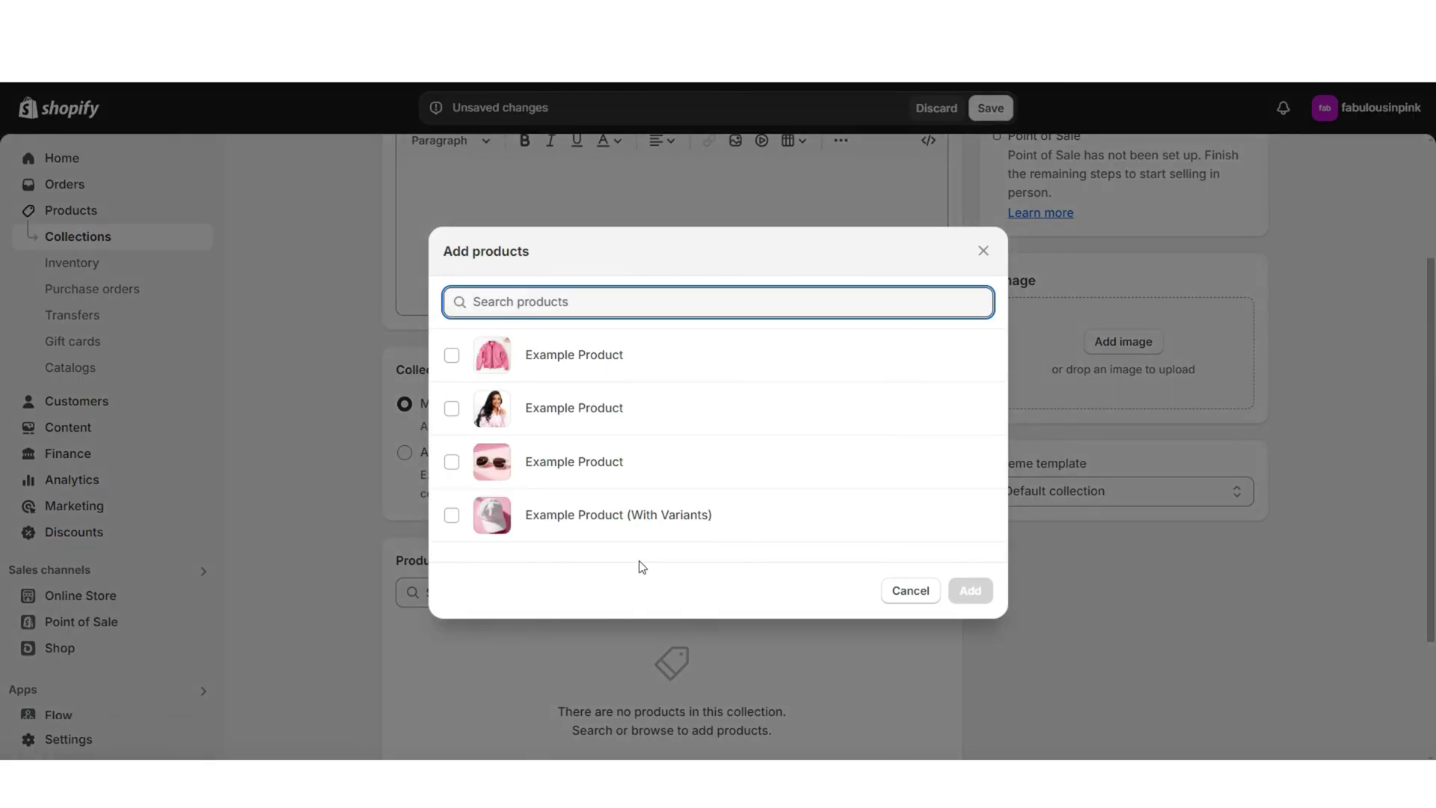
pyautogui.click(452, 356)
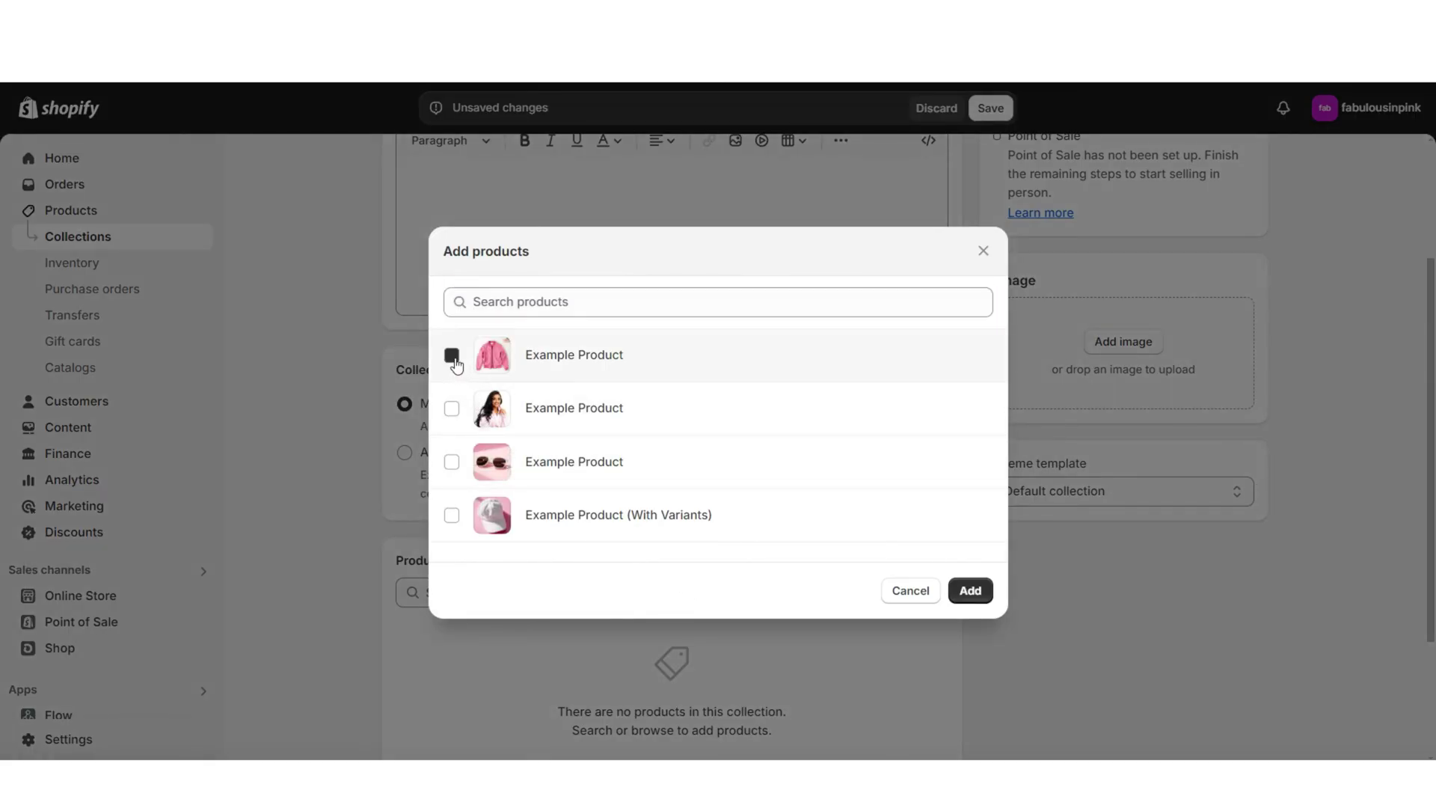
pyautogui.click(452, 409)
pyautogui.click(452, 462)
pyautogui.click(452, 515)
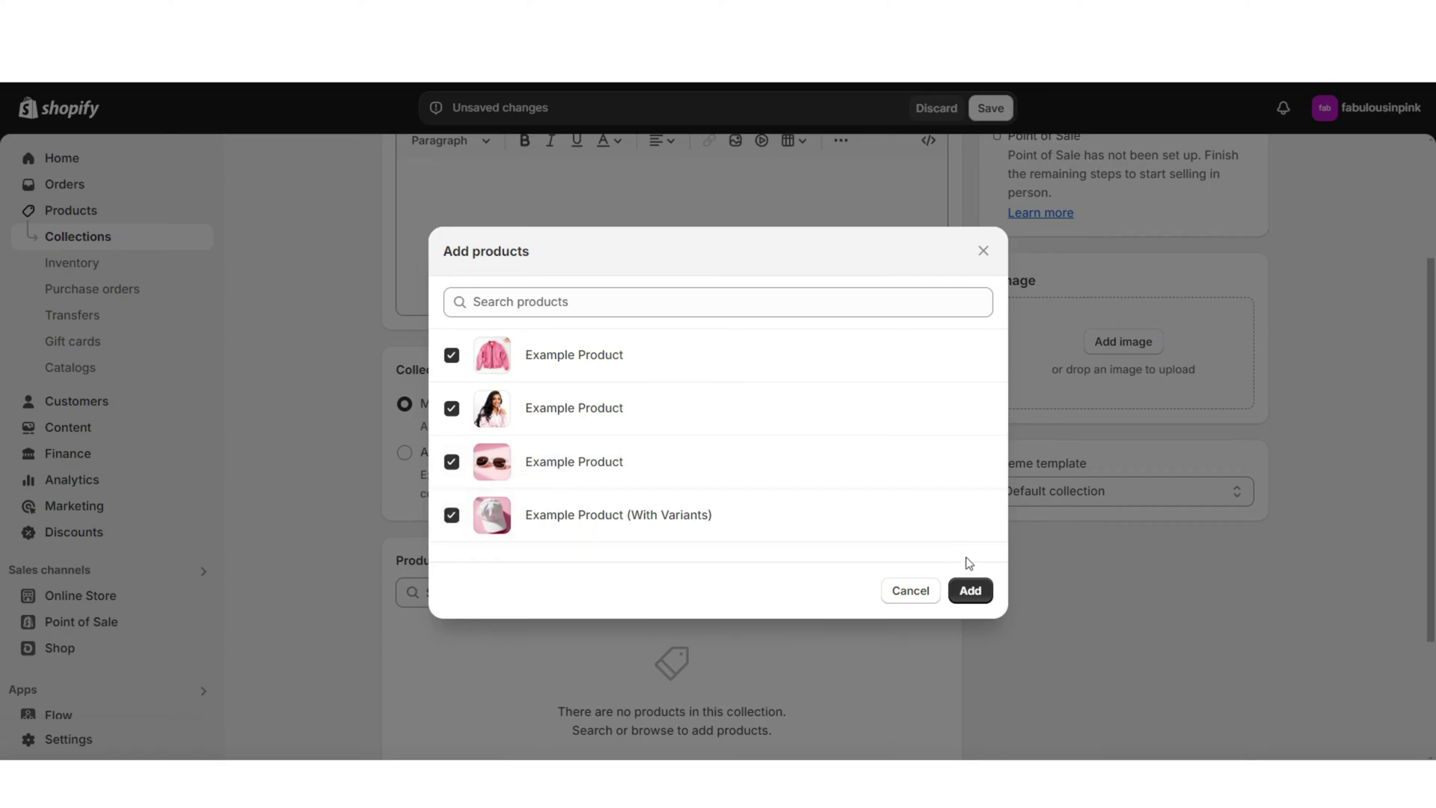
pyautogui.click(970, 590)
pyautogui.click(990, 108)
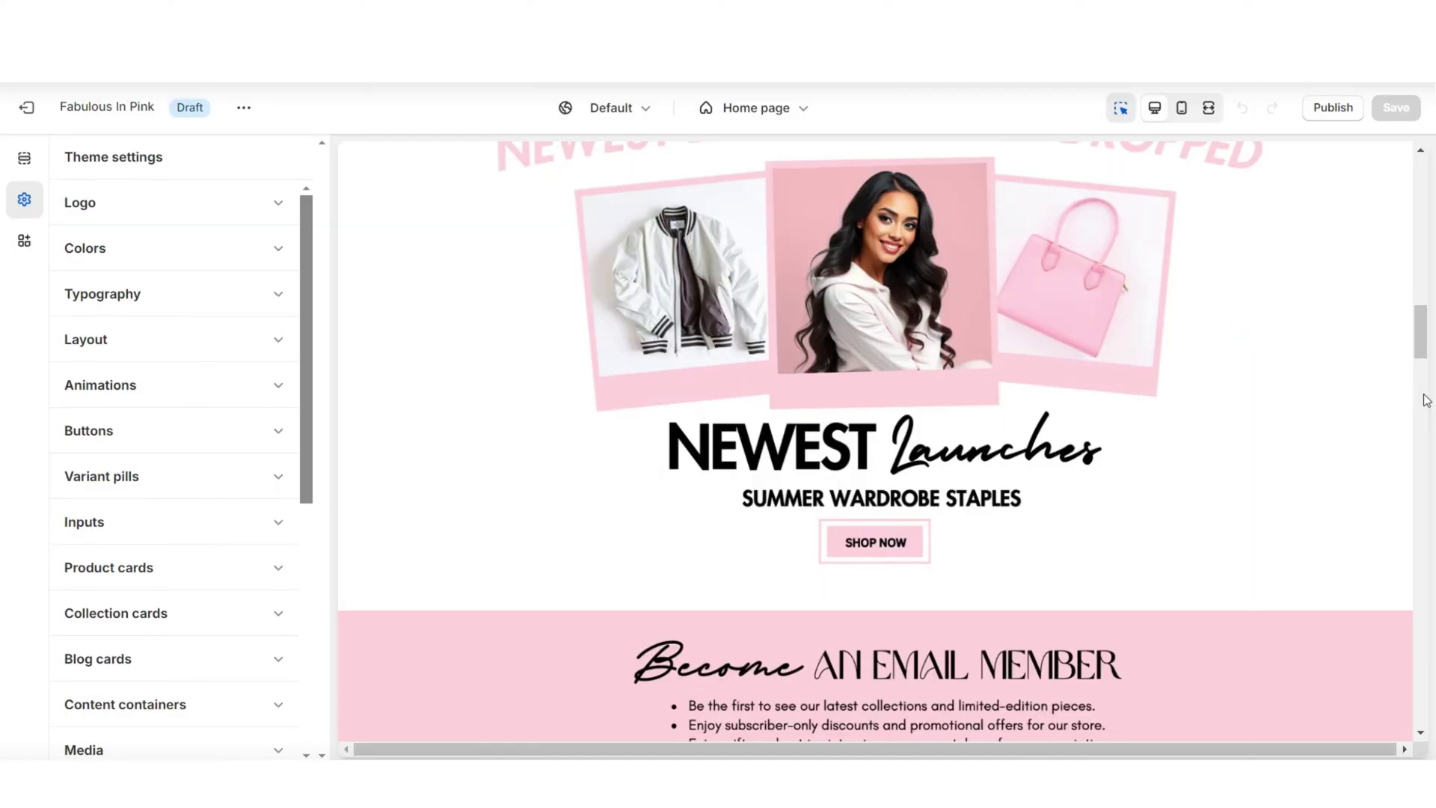
pyautogui.scroll(-3, 1425, 400)
pyautogui.scroll(-6, 1426, 400)
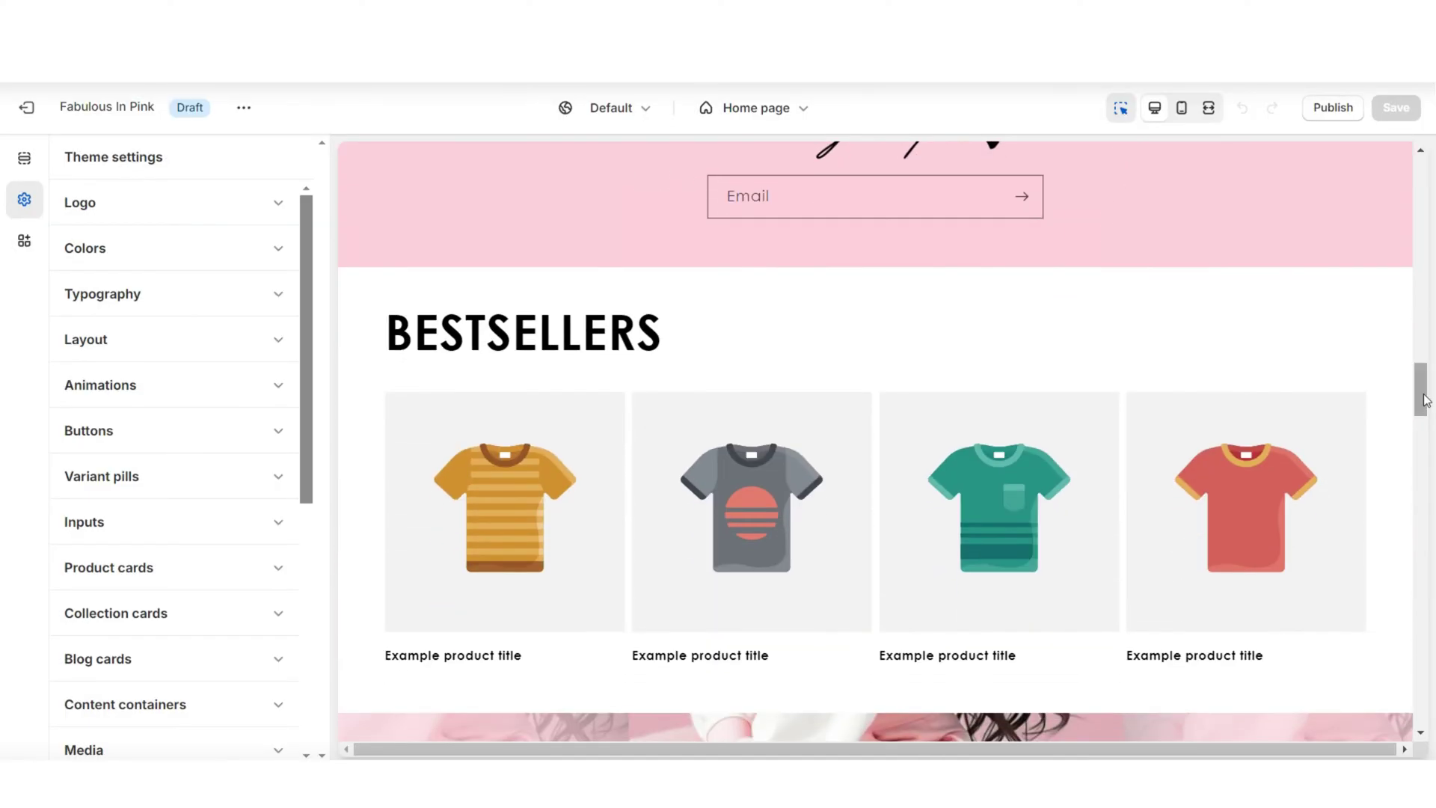
# Set the Bestsellers section to display Example Collection.
pyautogui.click(897, 351)
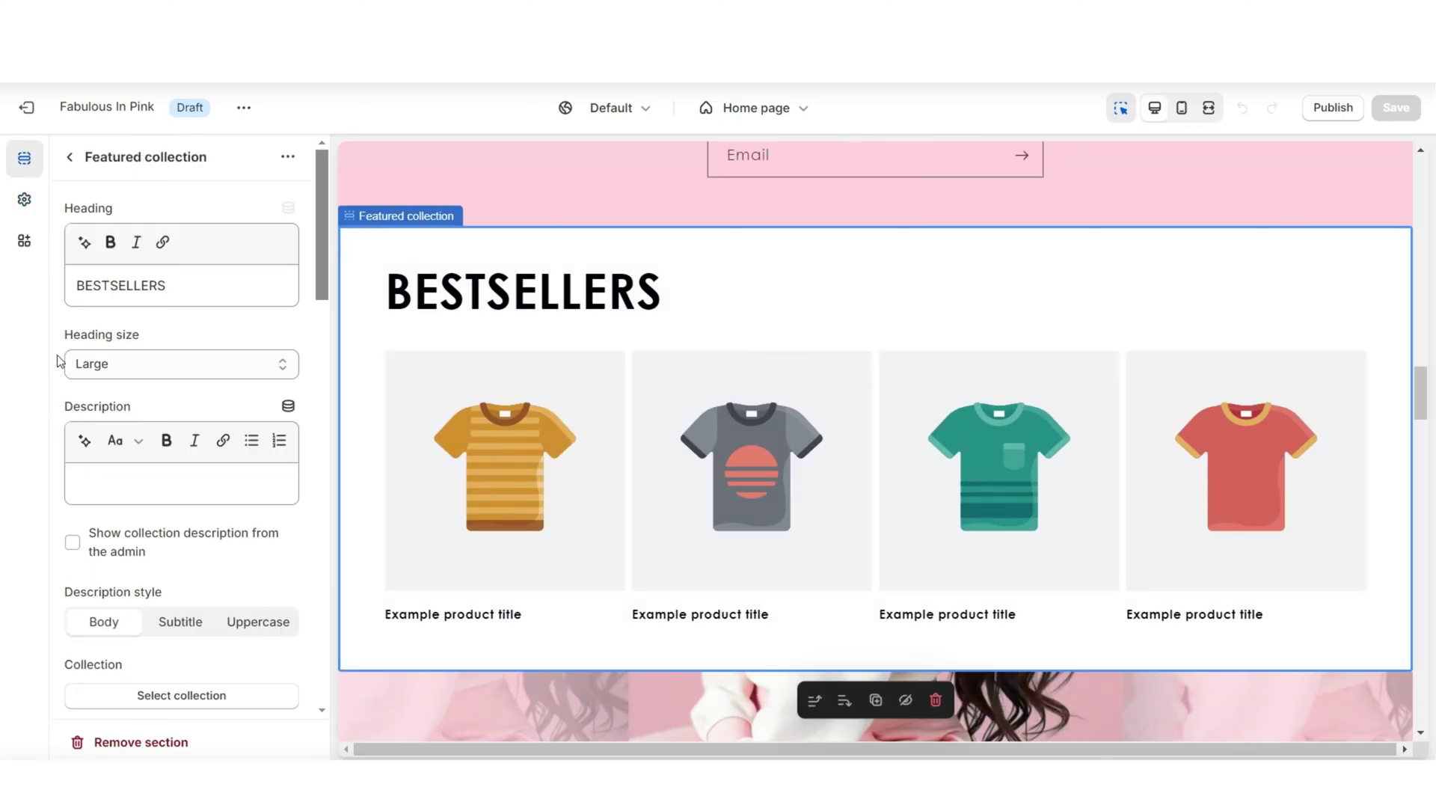
pyautogui.scroll(-4, 171, 416)
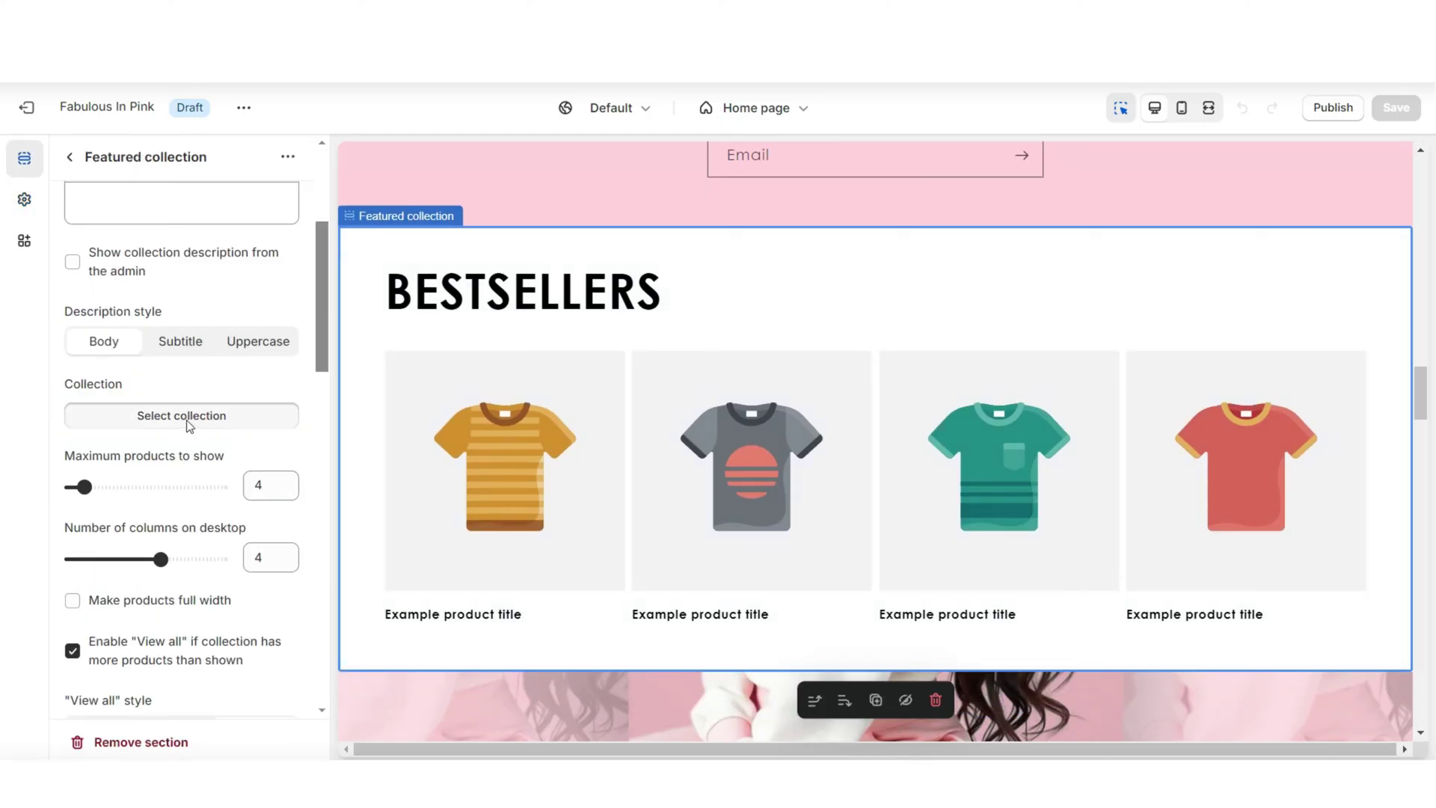
pyautogui.click(181, 415)
pyautogui.click(296, 307)
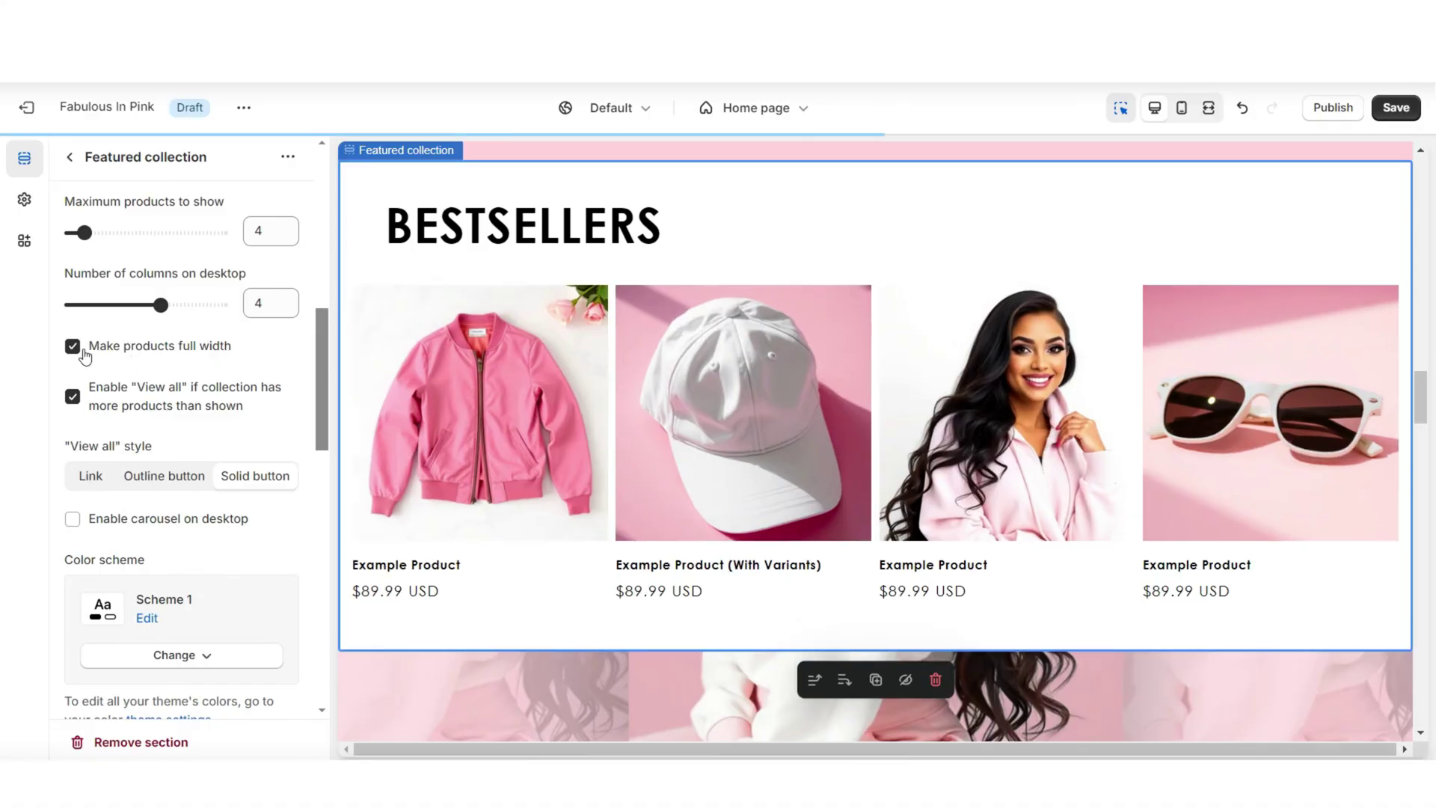
pyautogui.click(1209, 109)
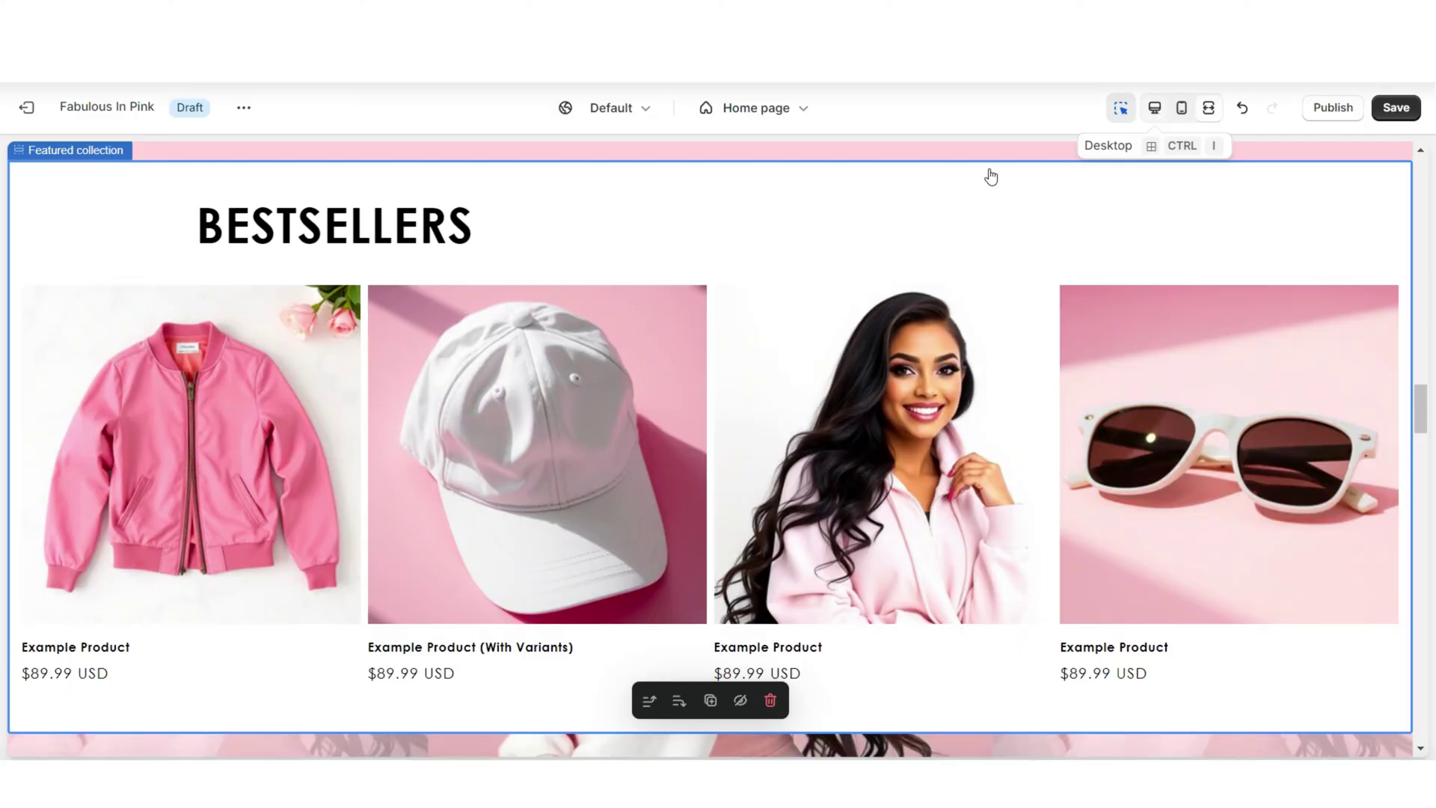
pyautogui.click(991, 177)
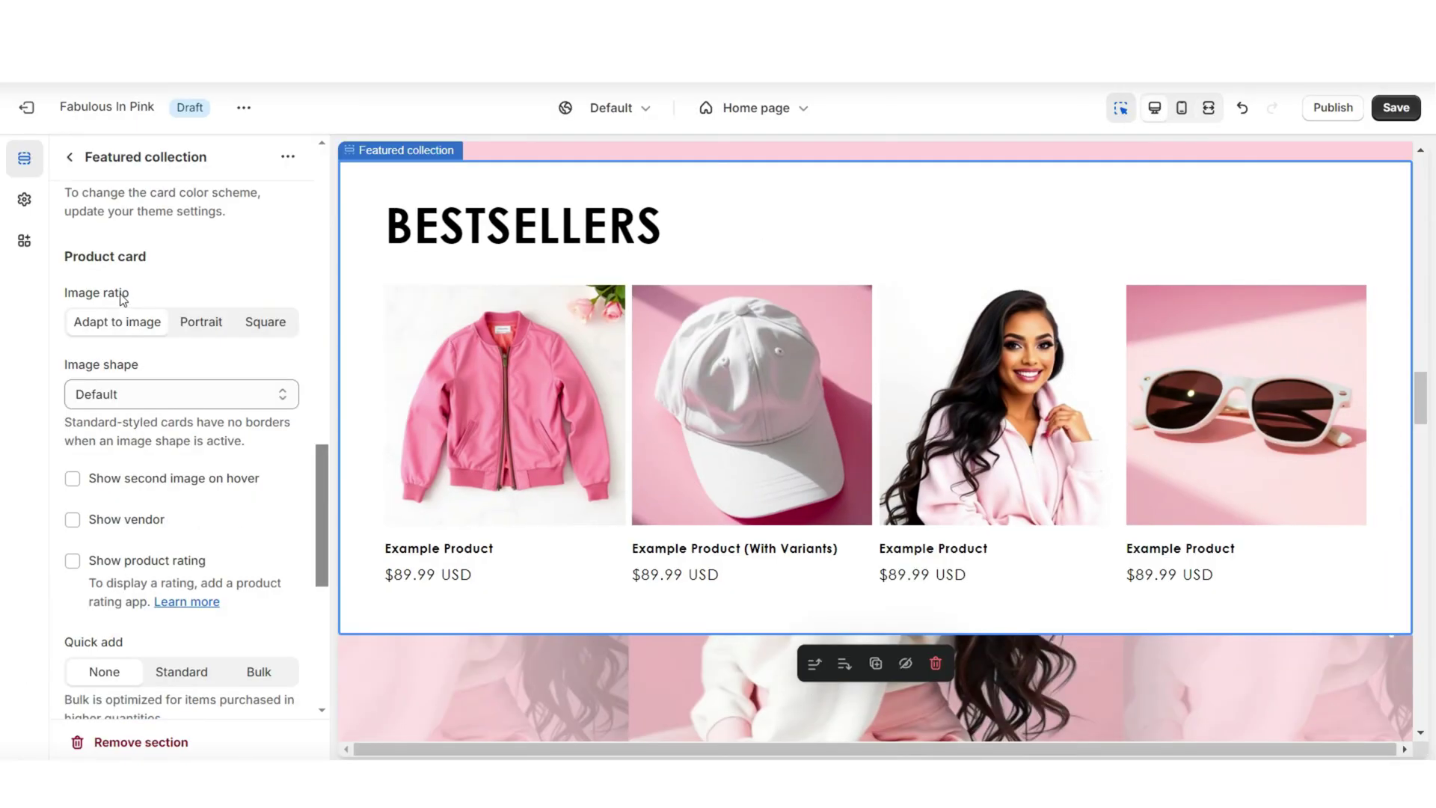
# Set the section's product image ratio to Square.
pyautogui.click(182, 325)
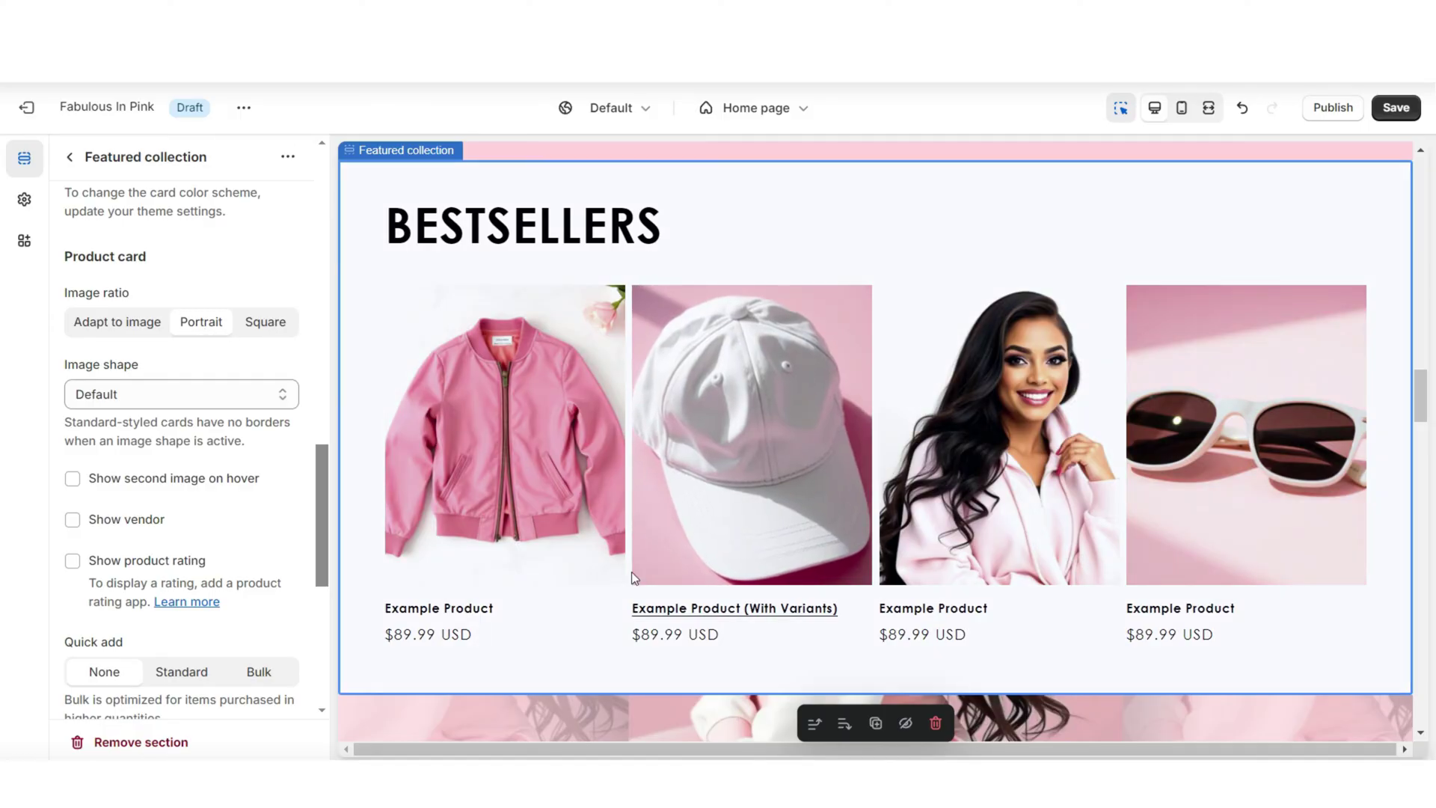
pyautogui.click(265, 322)
pyautogui.scroll(-5, 295, 258)
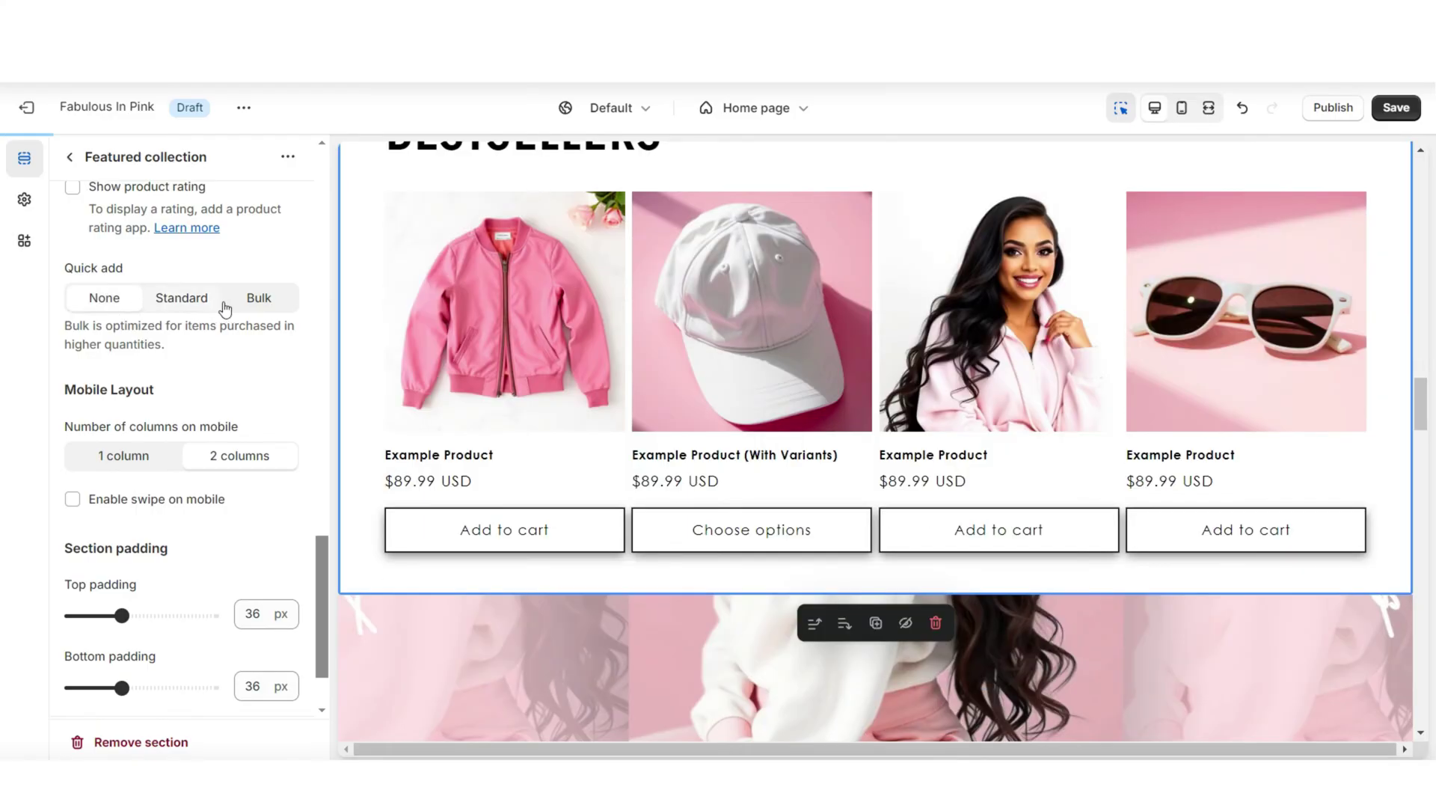
pyautogui.scroll(-1, 311, 379)
# In mobile preview, show two product columns with a swipeable carousel.
pyautogui.click(1182, 108)
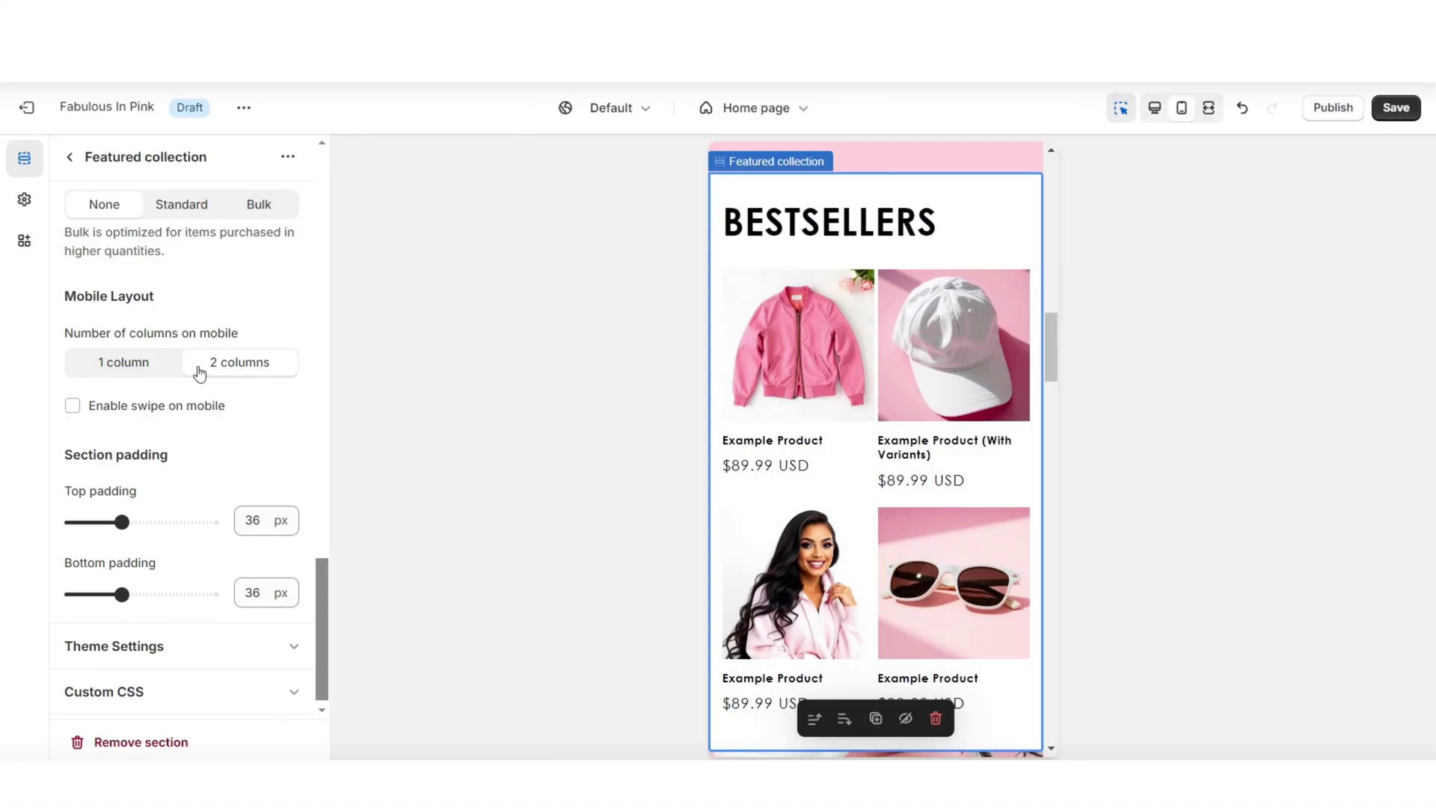
pyautogui.click(237, 362)
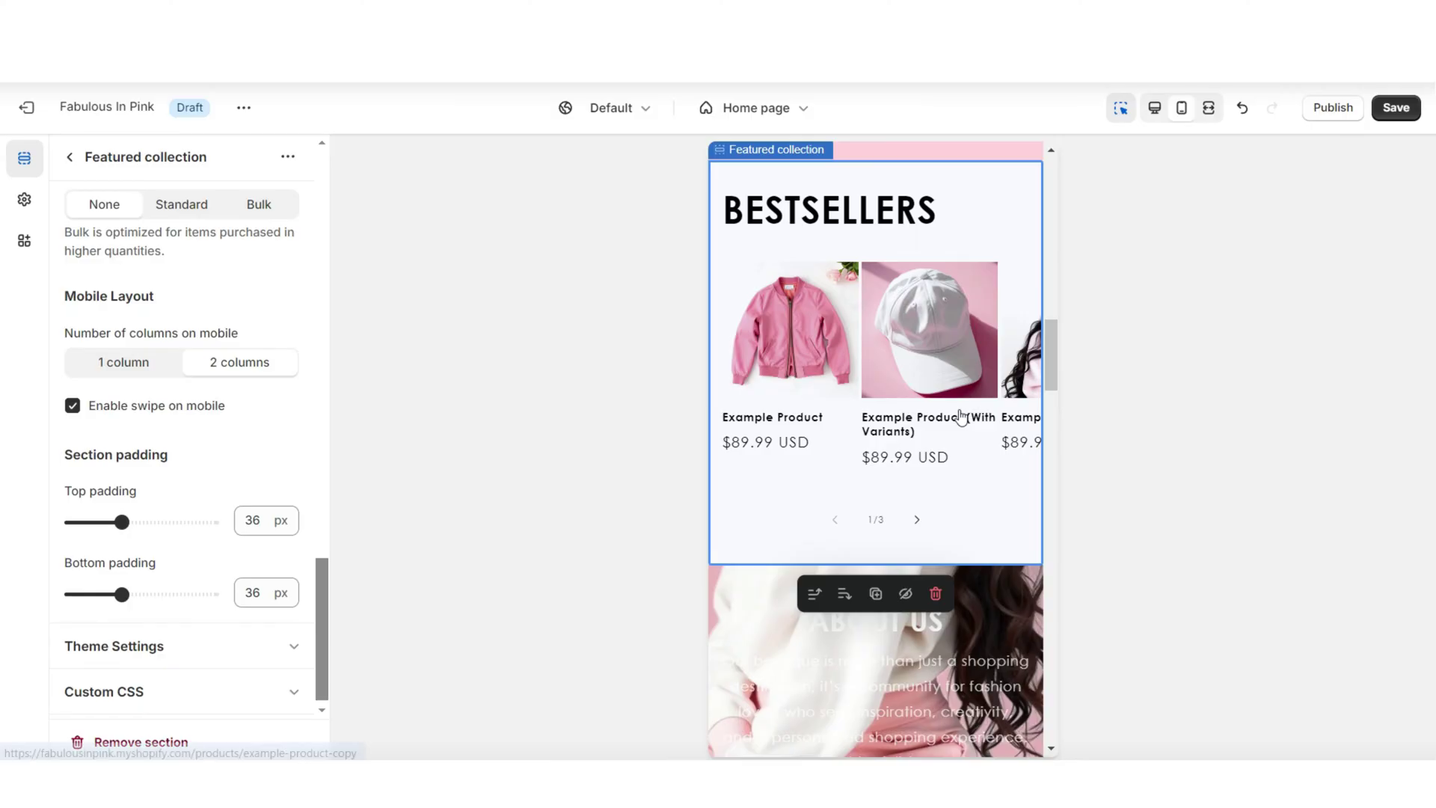
pyautogui.click(916, 519)
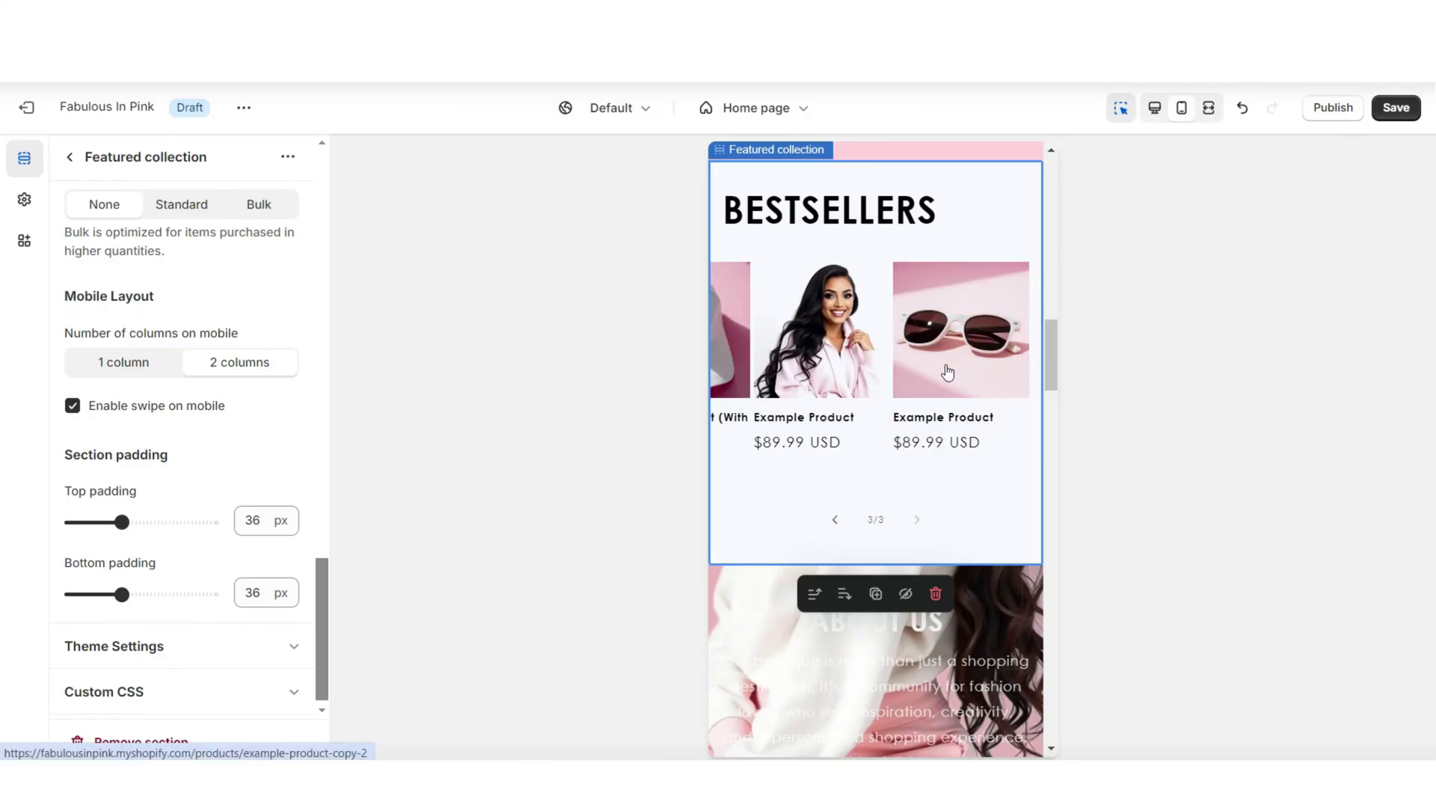
pyautogui.click(1154, 108)
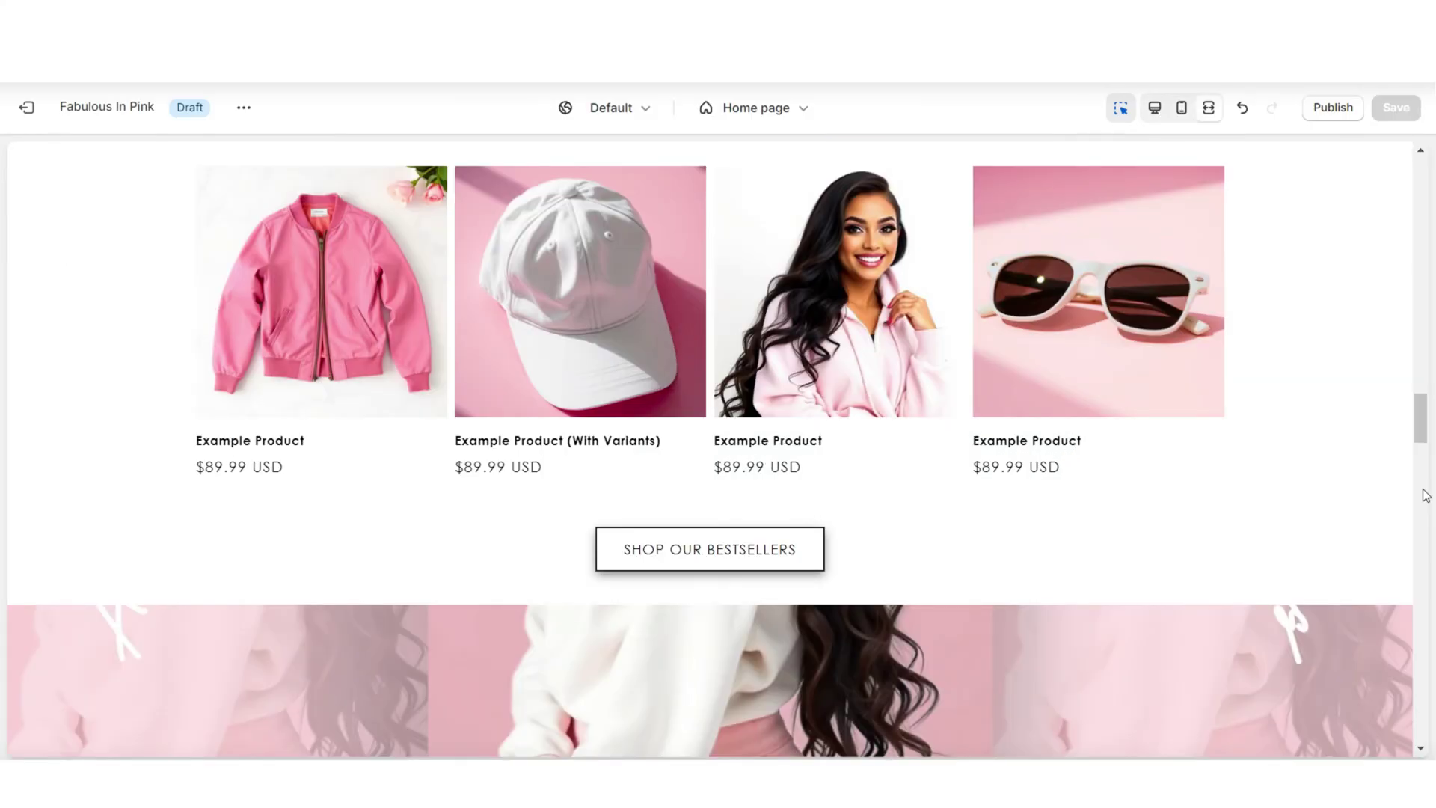
pyautogui.scroll(10, 1425, 495)
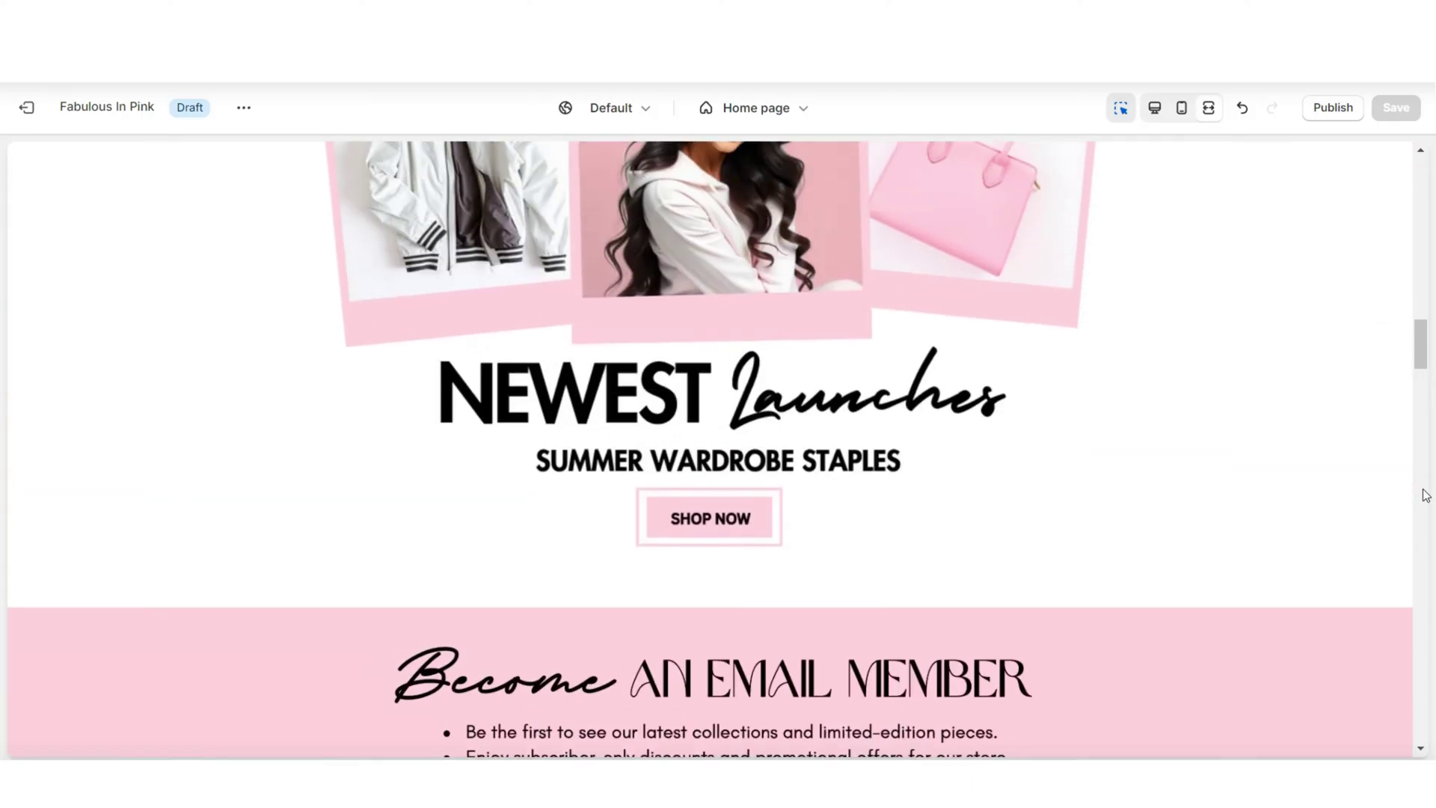
pyautogui.scroll(4, 1425, 494)
pyautogui.scroll(-12, 1425, 490)
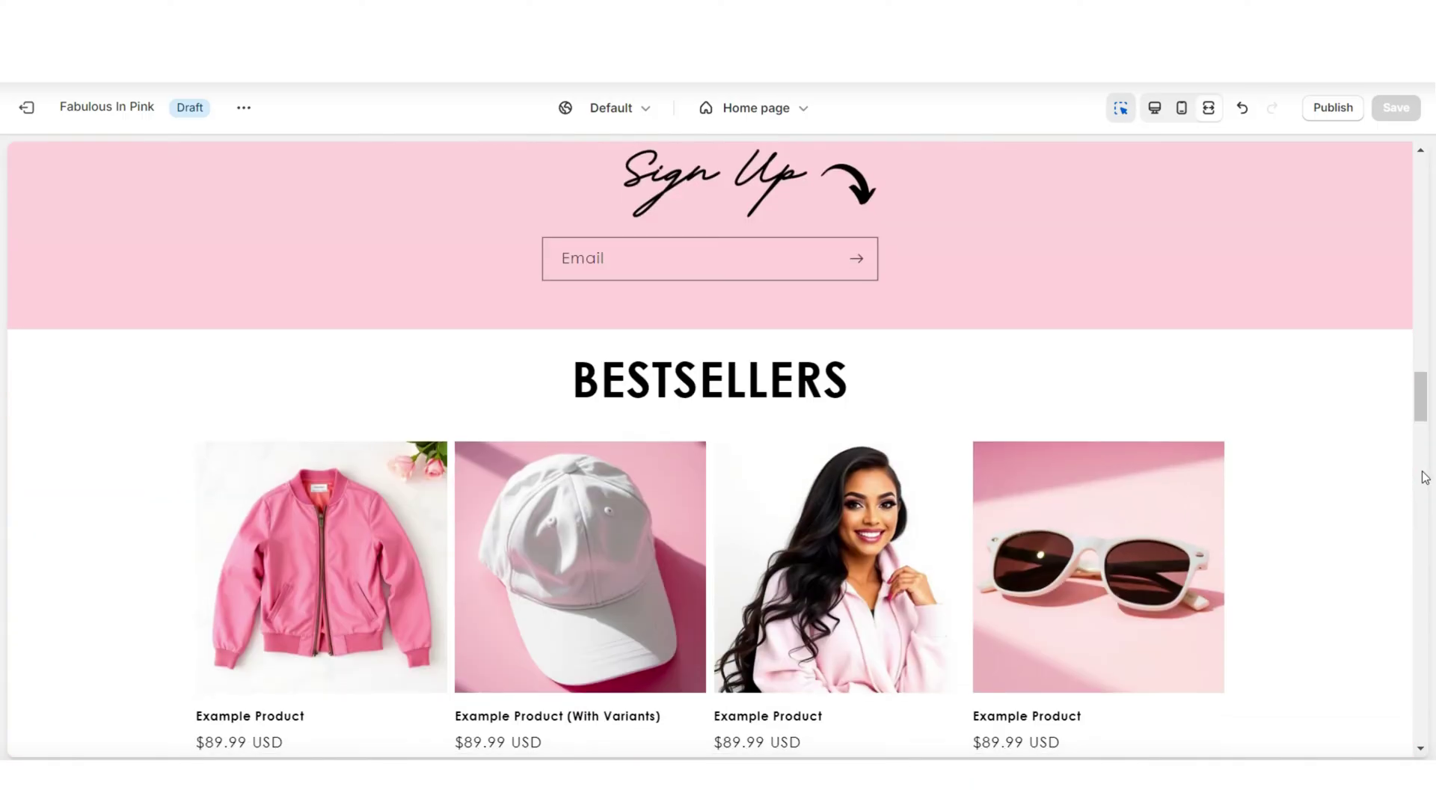
pyautogui.scroll(-5, 1424, 477)
pyautogui.scroll(8, 1426, 463)
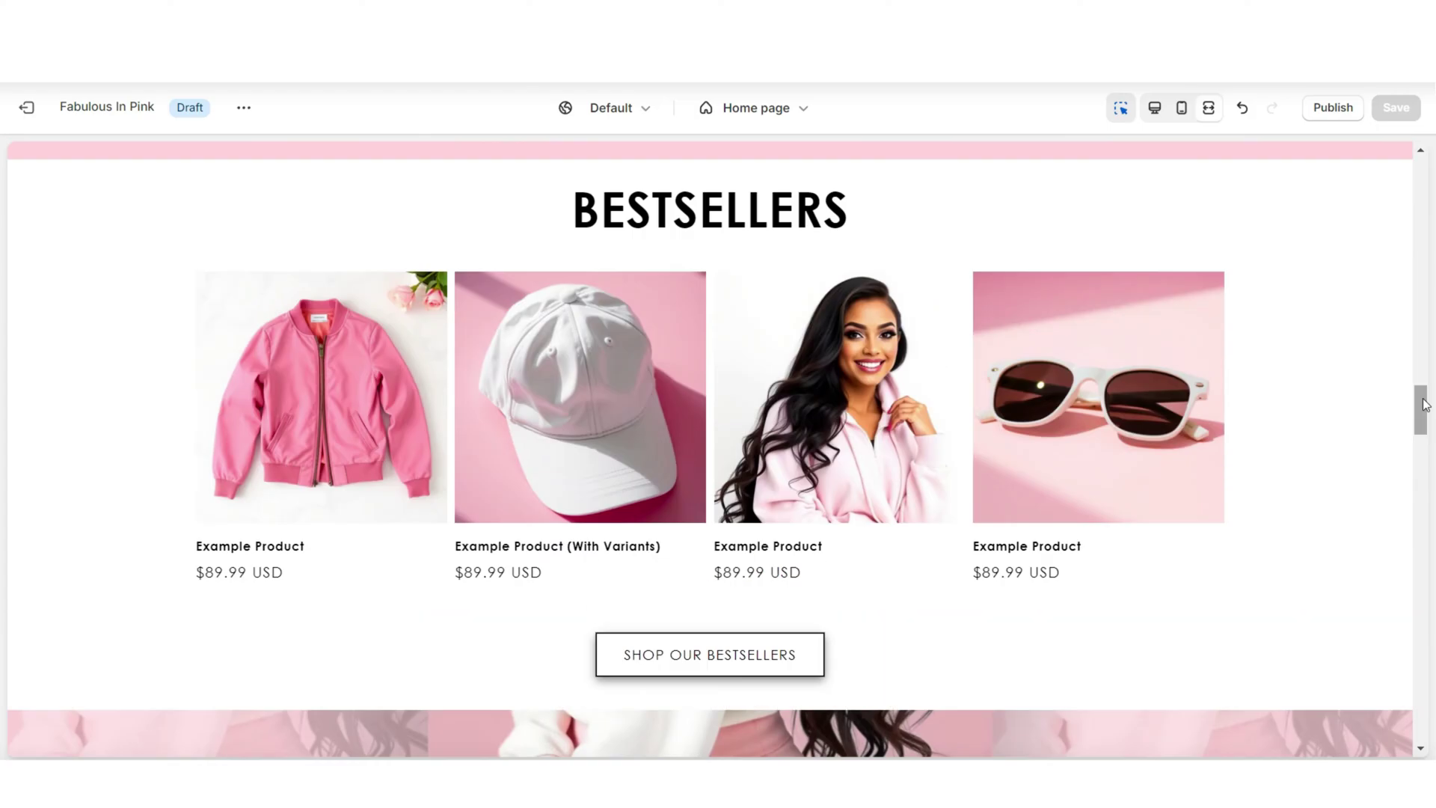
pyautogui.scroll(4, 1425, 405)
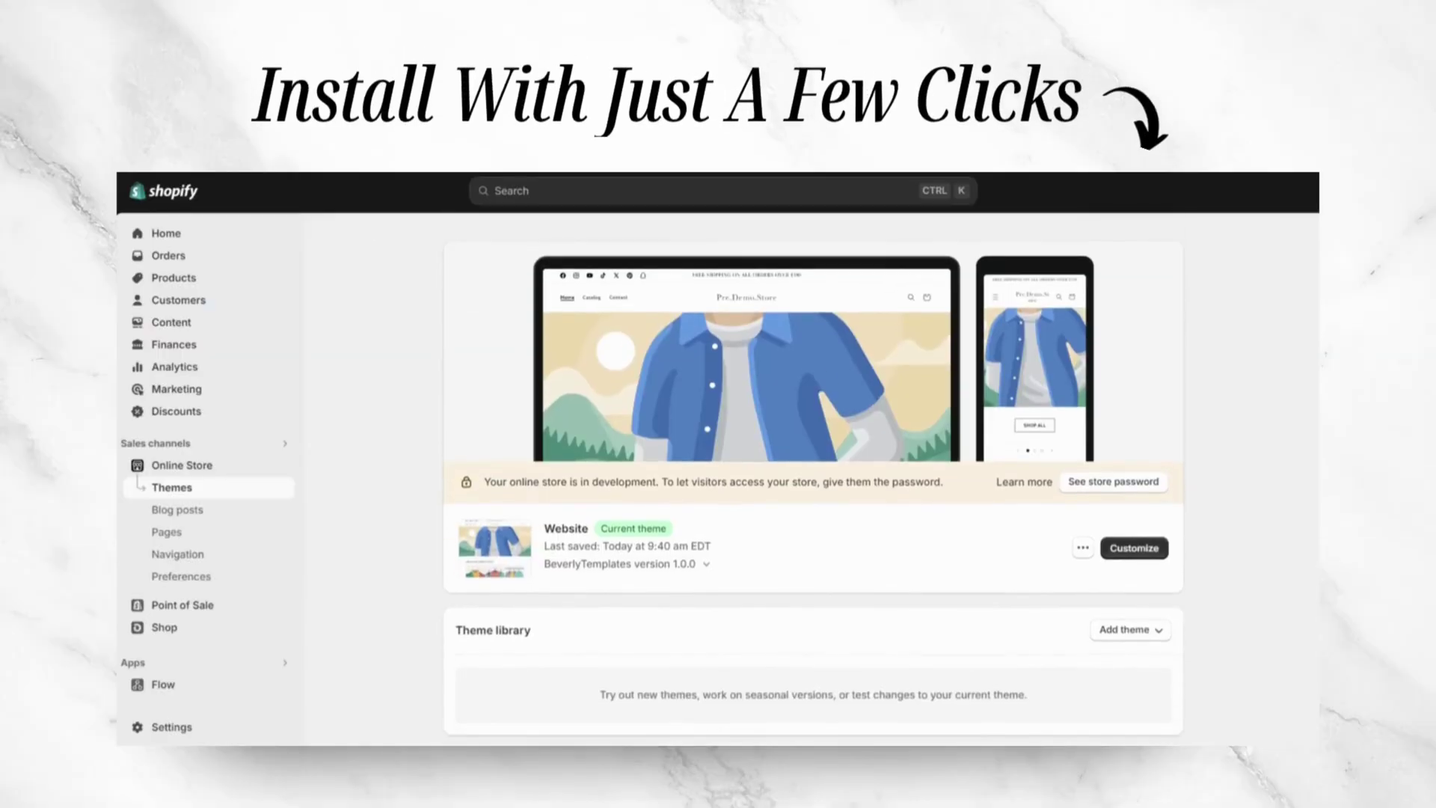
# Upload ShopifyThemeTemplate.zip as a new theme through Add theme > Upload zip file.
pyautogui.click(1126, 615)
pyautogui.click(1121, 773)
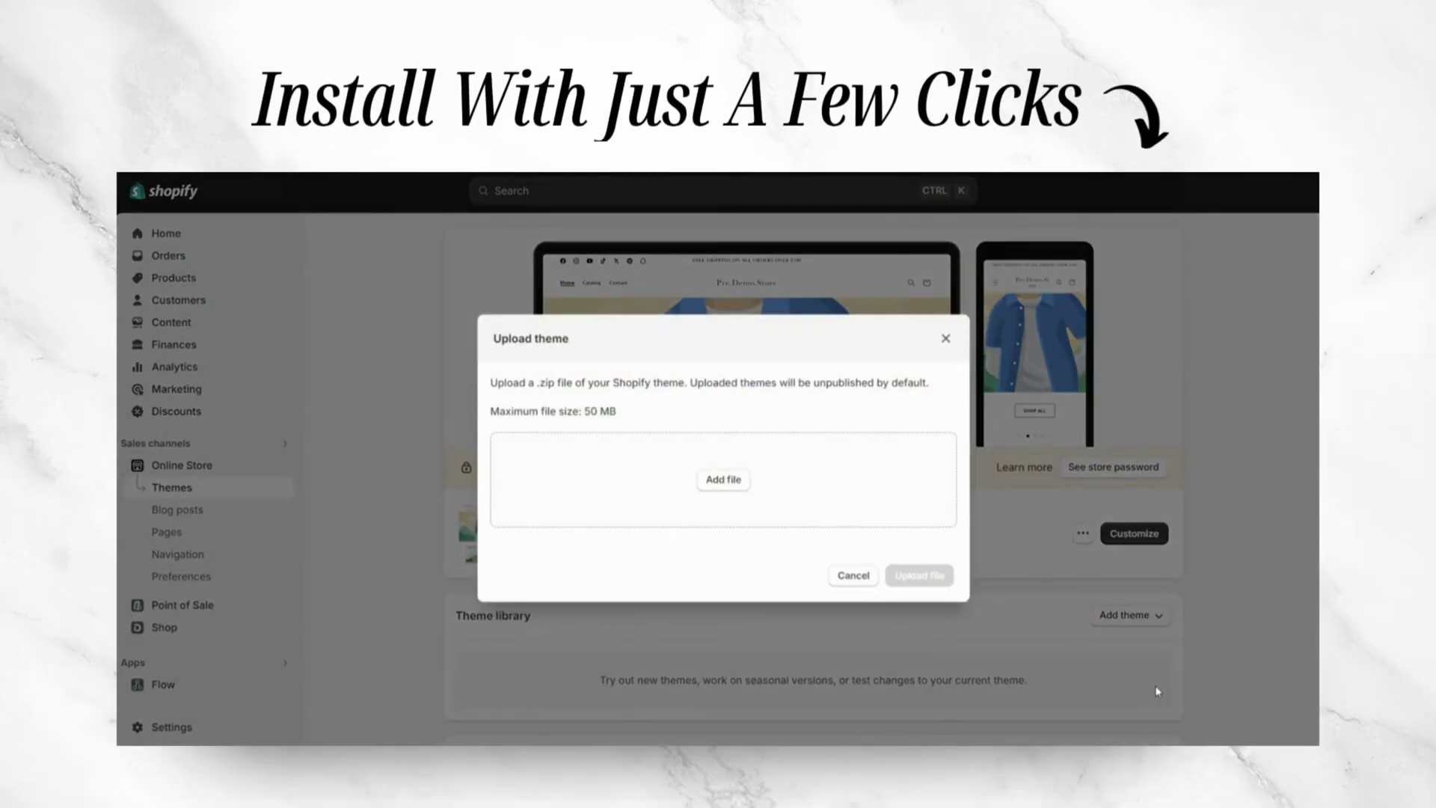
pyautogui.click(739, 485)
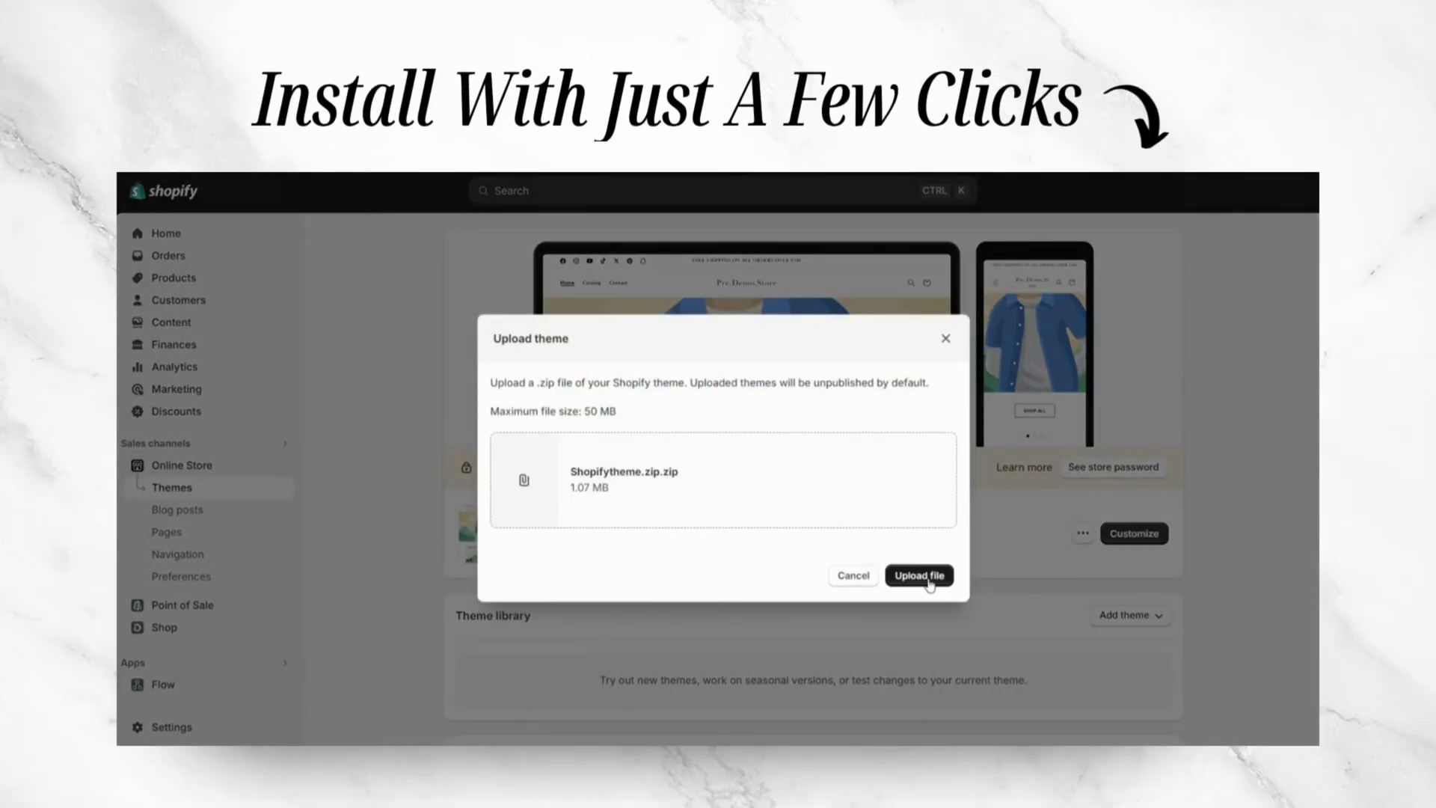
pyautogui.click(919, 575)
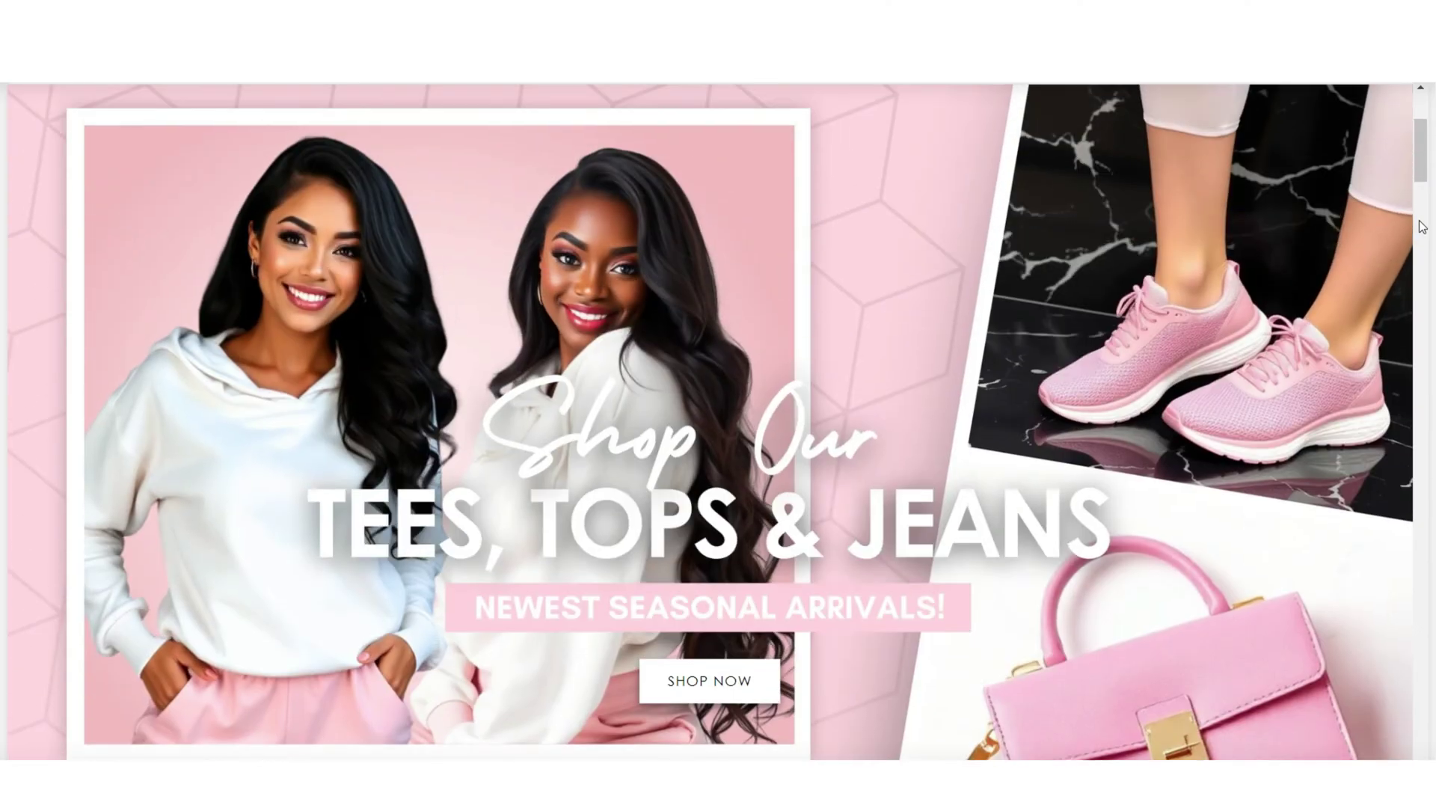
pyautogui.scroll(5, 1099, 293)
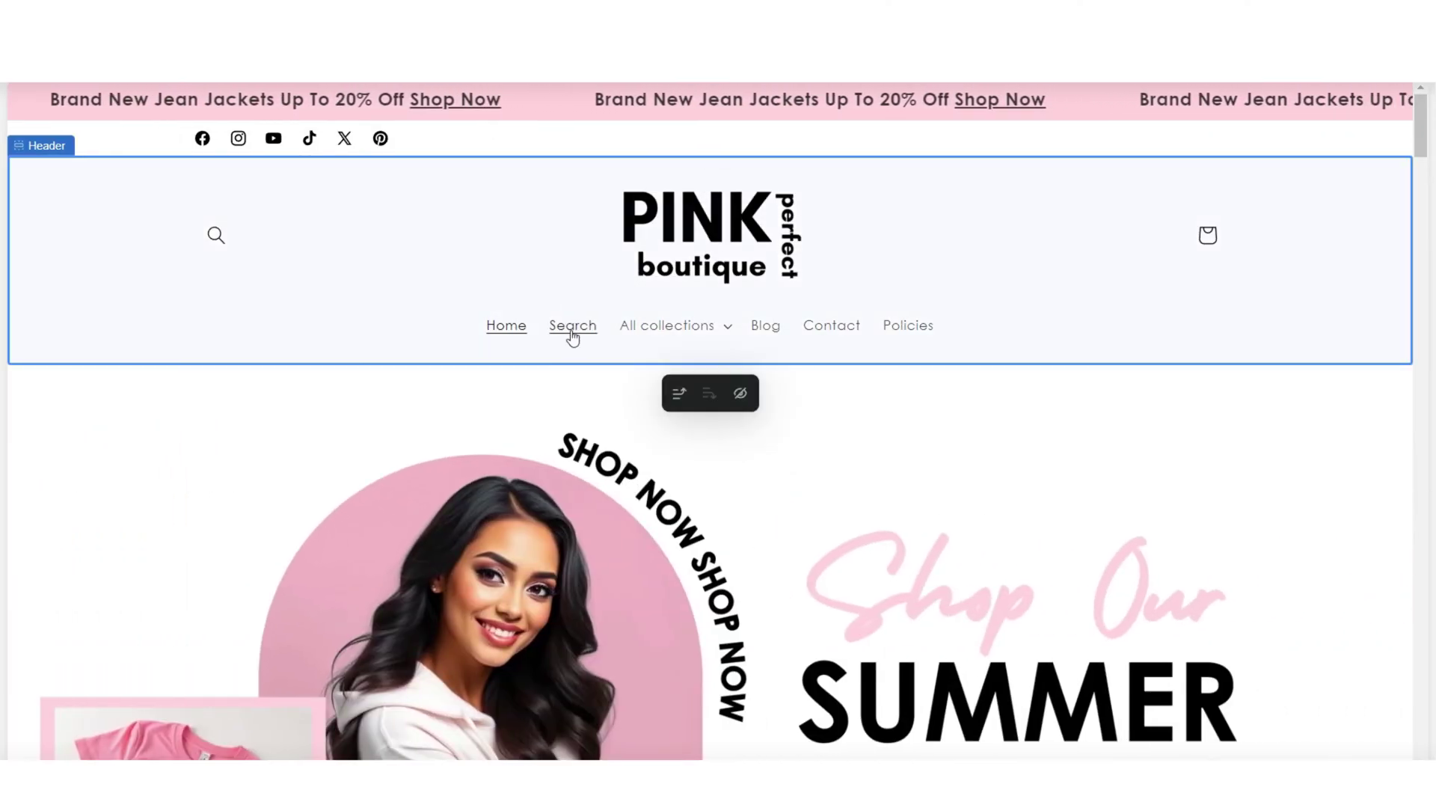
# Preview the Search, Accessories & Bags collection, and Contact pages of the store.
pyautogui.click(585, 329)
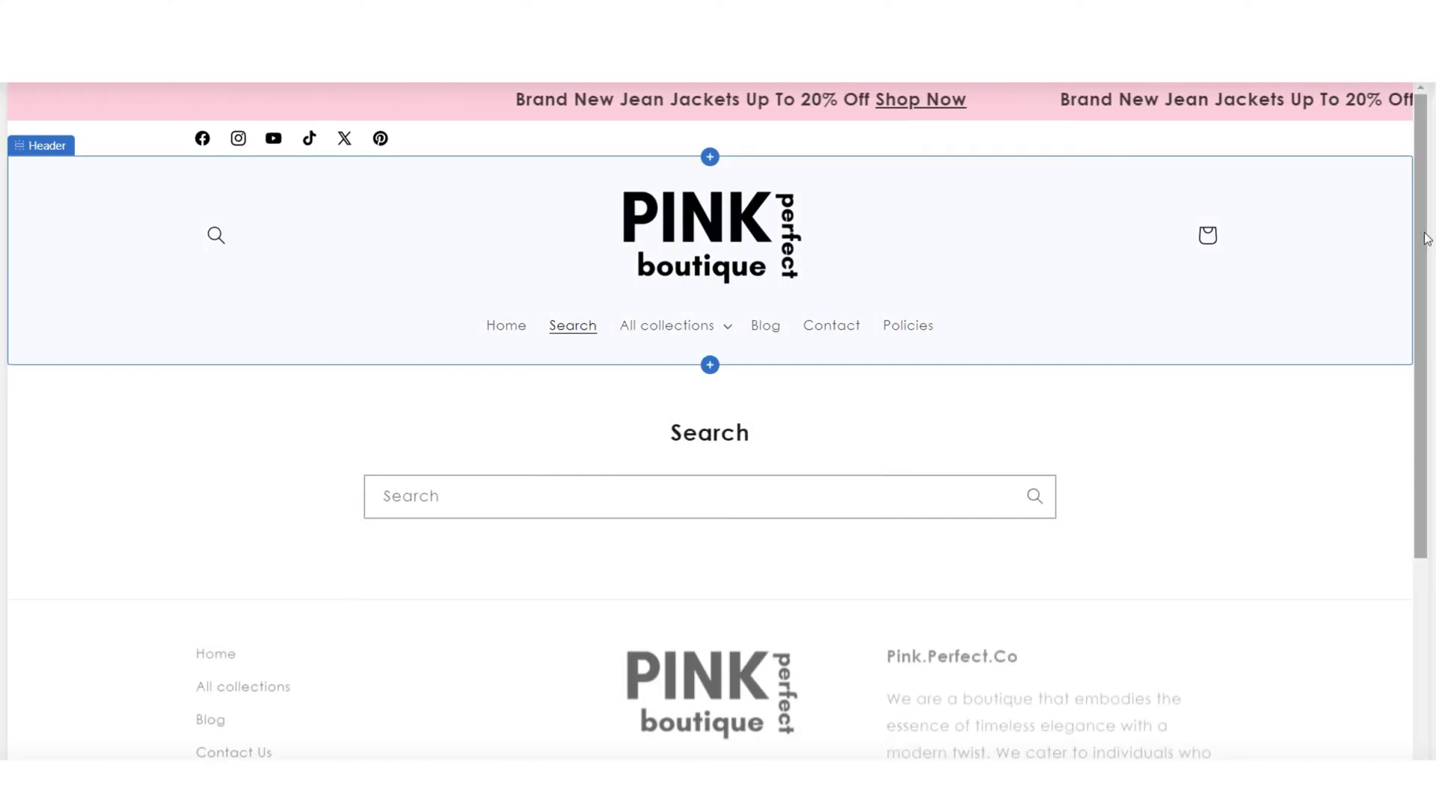
pyautogui.scroll(-1, 1426, 239)
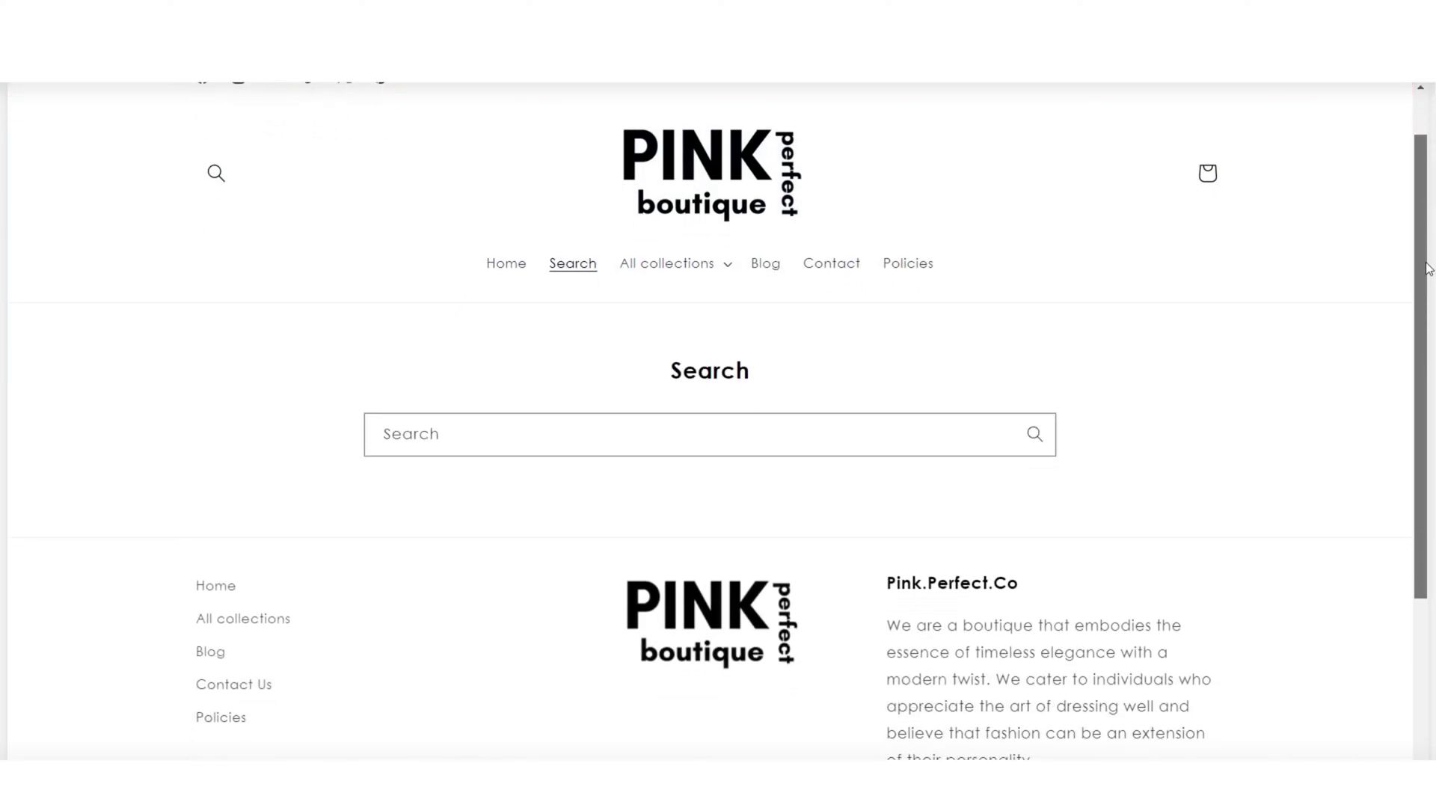
pyautogui.scroll(1, 1422, 238)
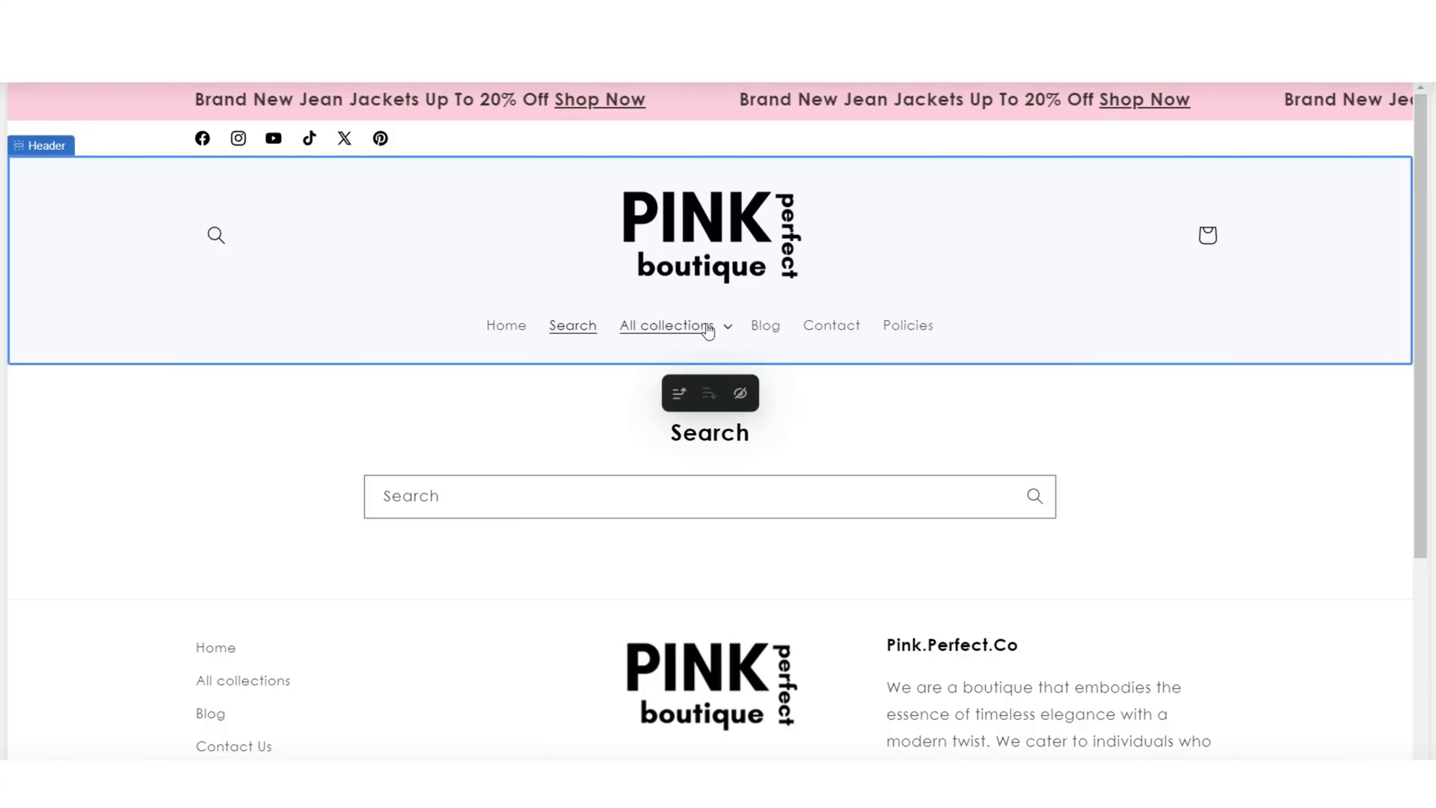
pyautogui.click(696, 327)
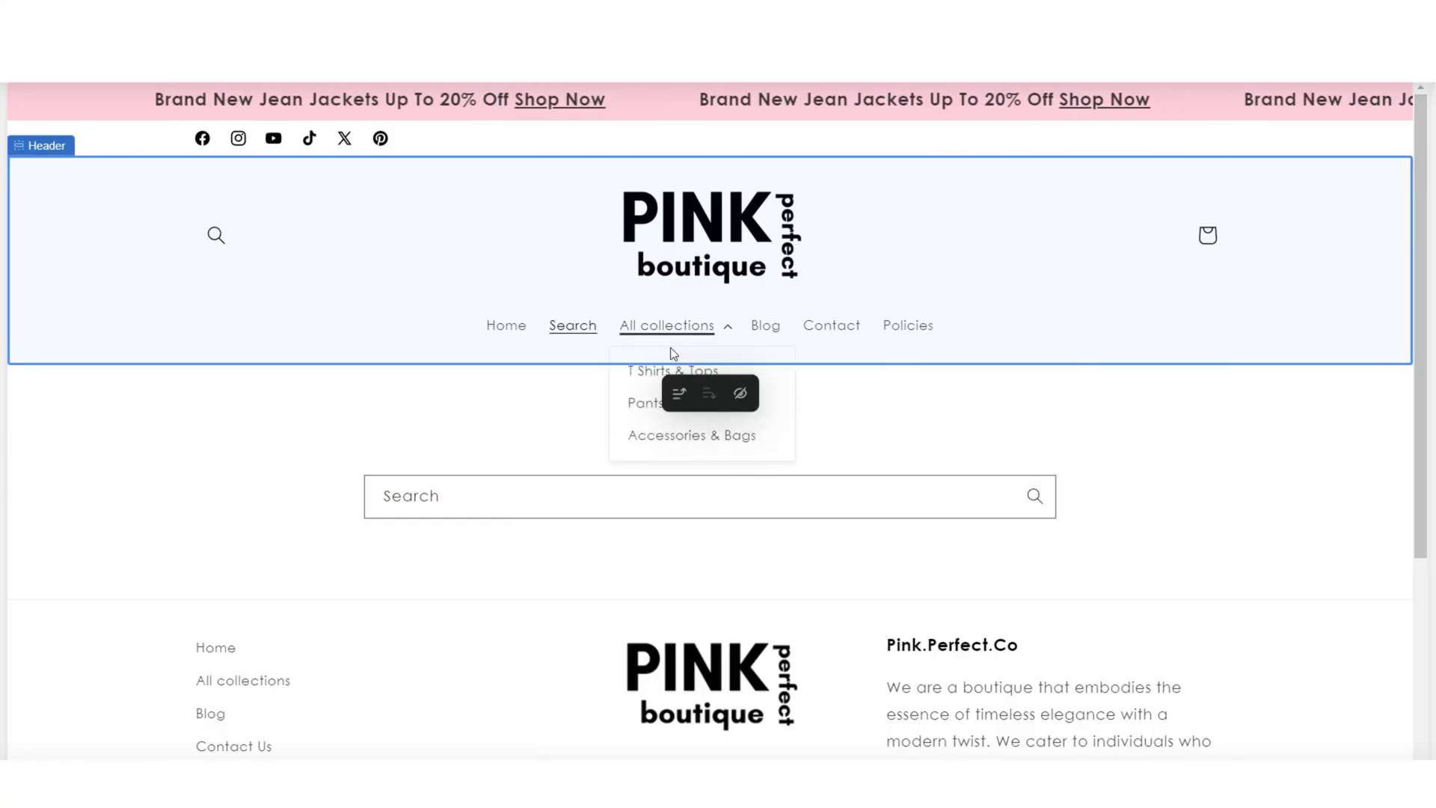
pyautogui.click(651, 436)
pyautogui.scroll(-2, 1423, 193)
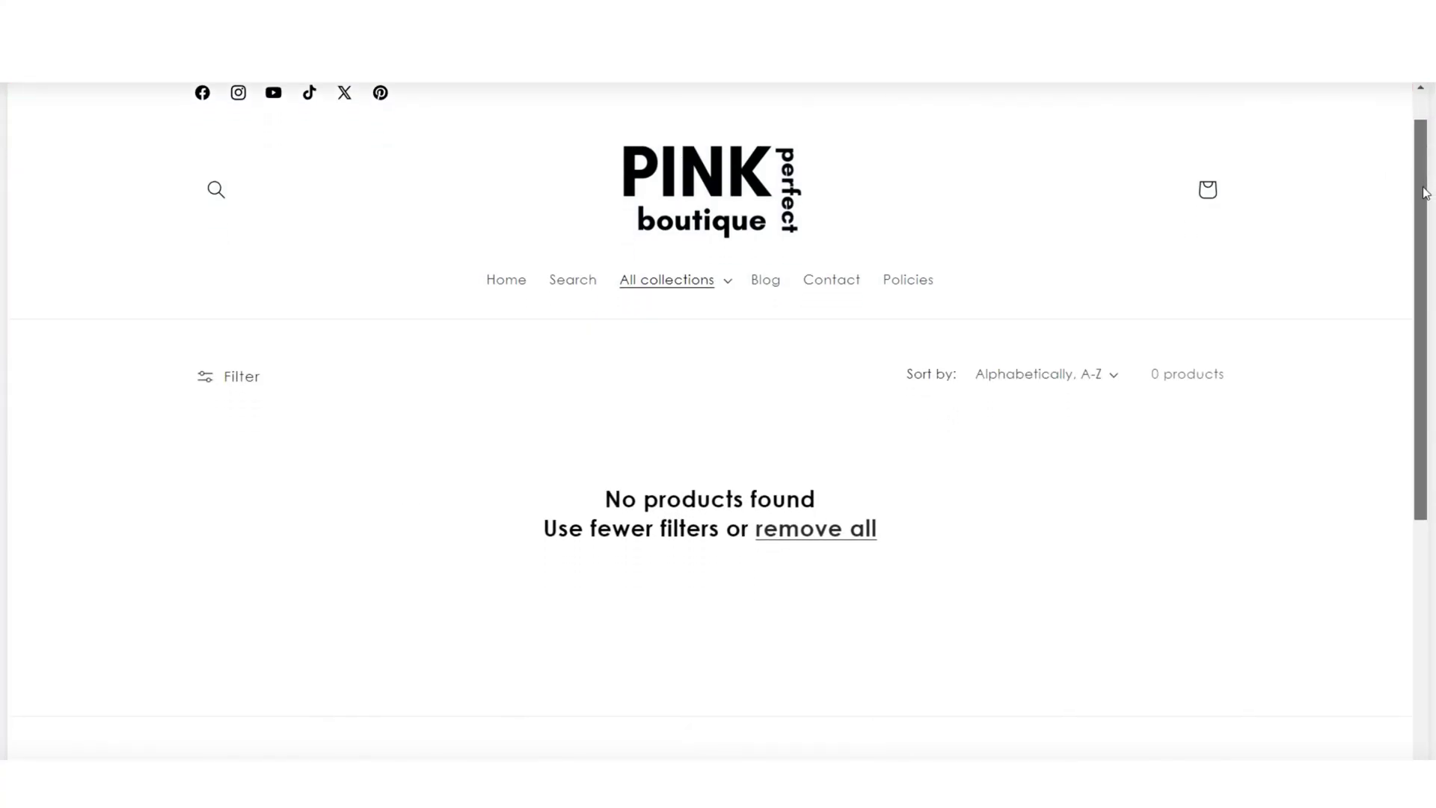
pyautogui.scroll(2, 1424, 217)
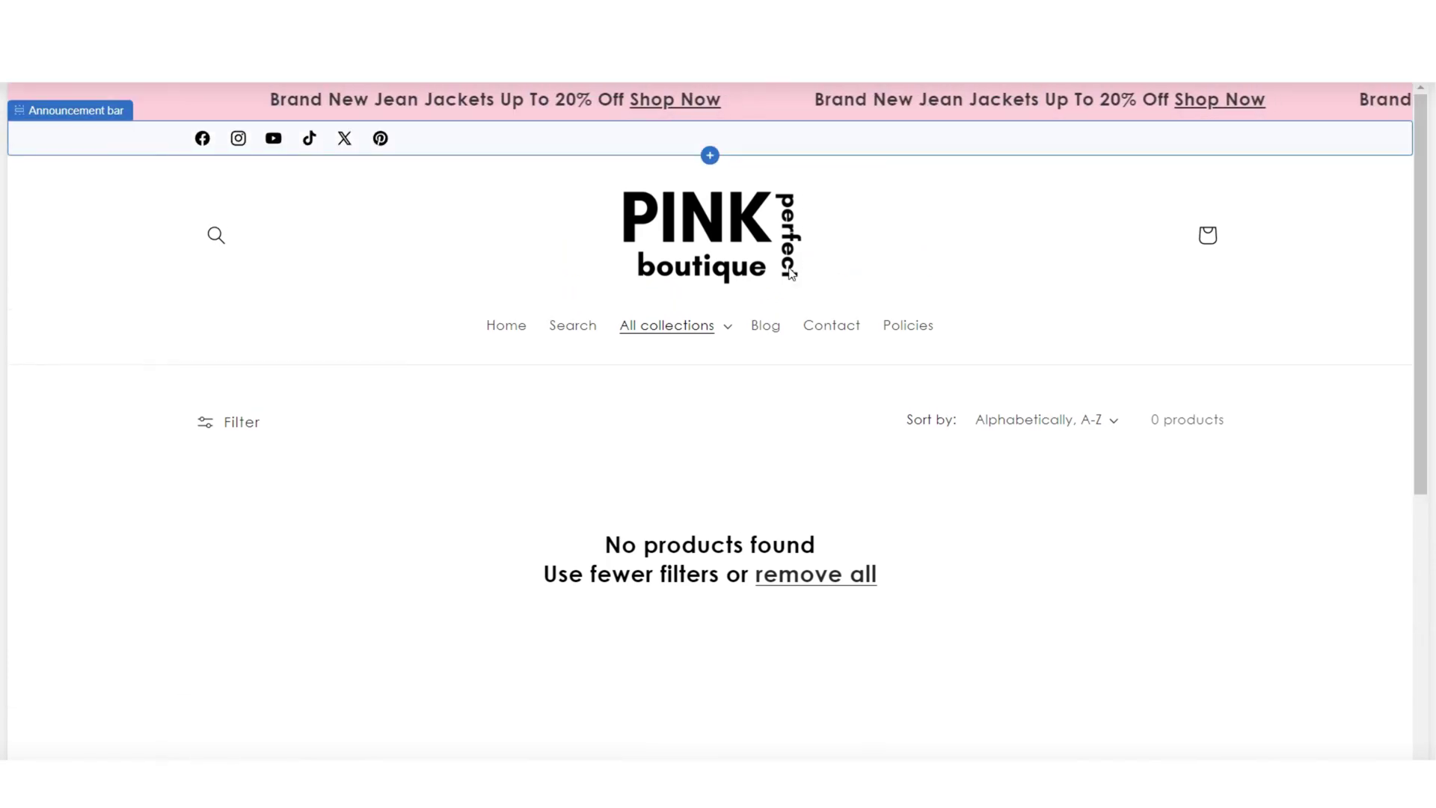
pyautogui.click(837, 326)
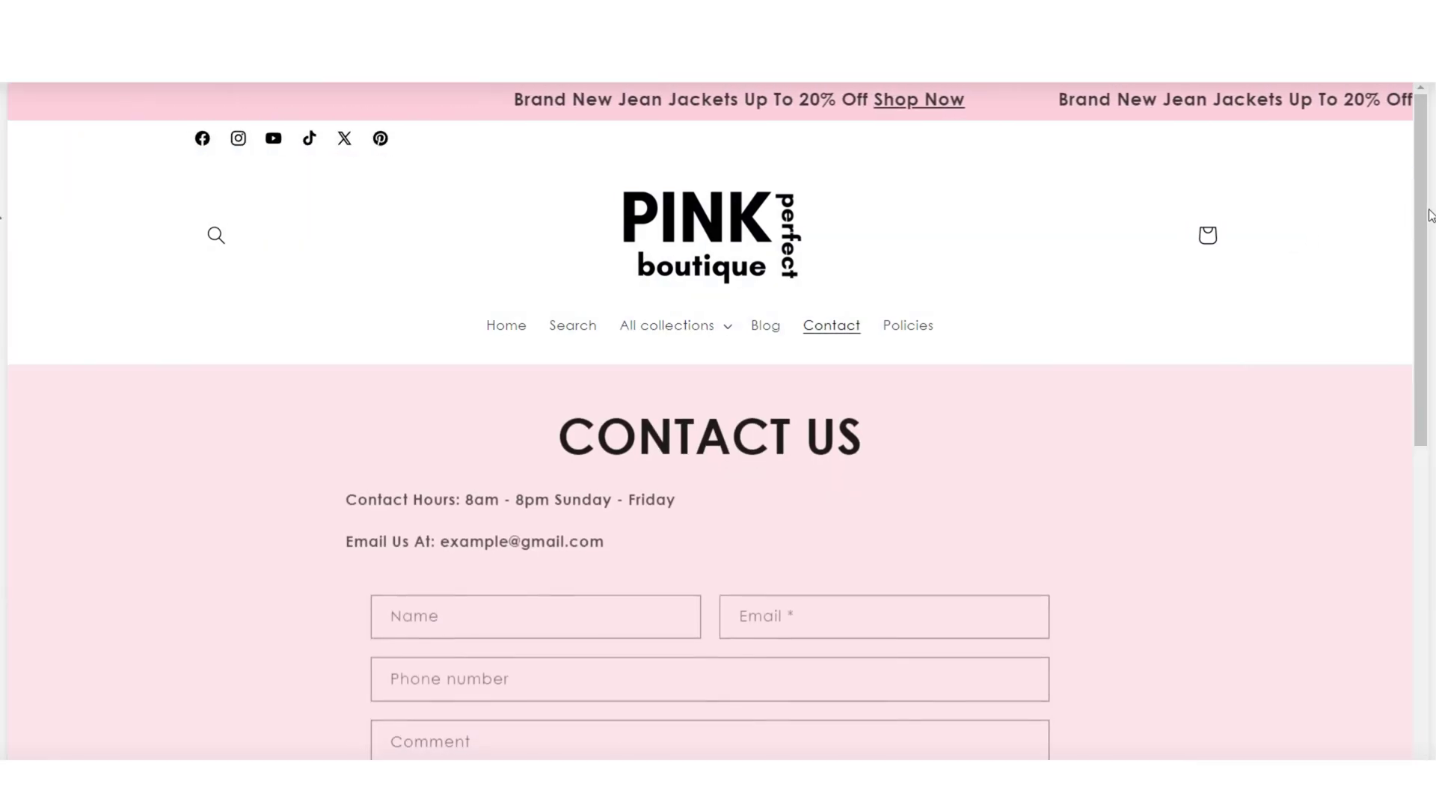
pyautogui.moveTo(1424, 219); pyautogui.dragTo(1419, 282)
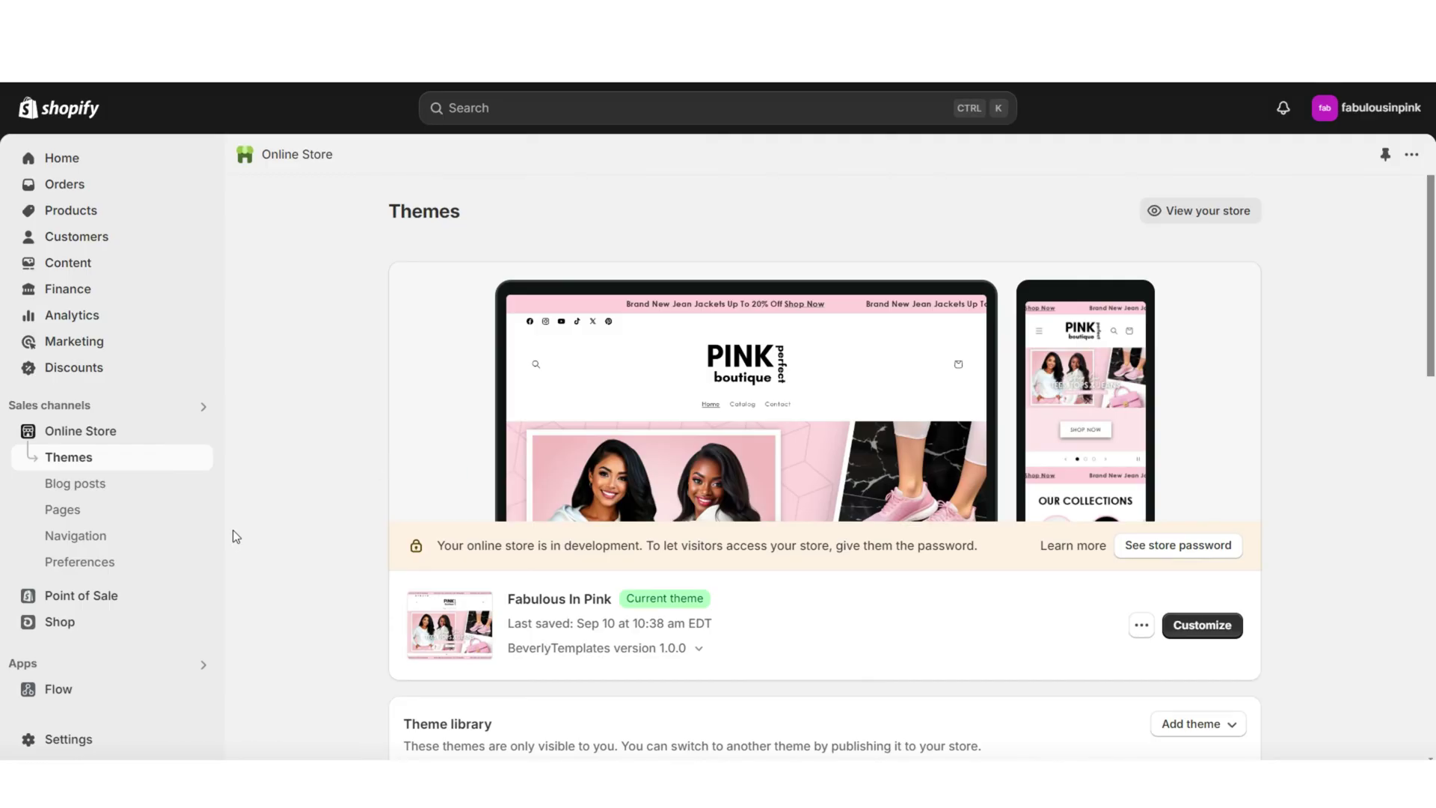
# Start a new menu from Online Store > Navigation with Add menu.
pyautogui.click(194, 538)
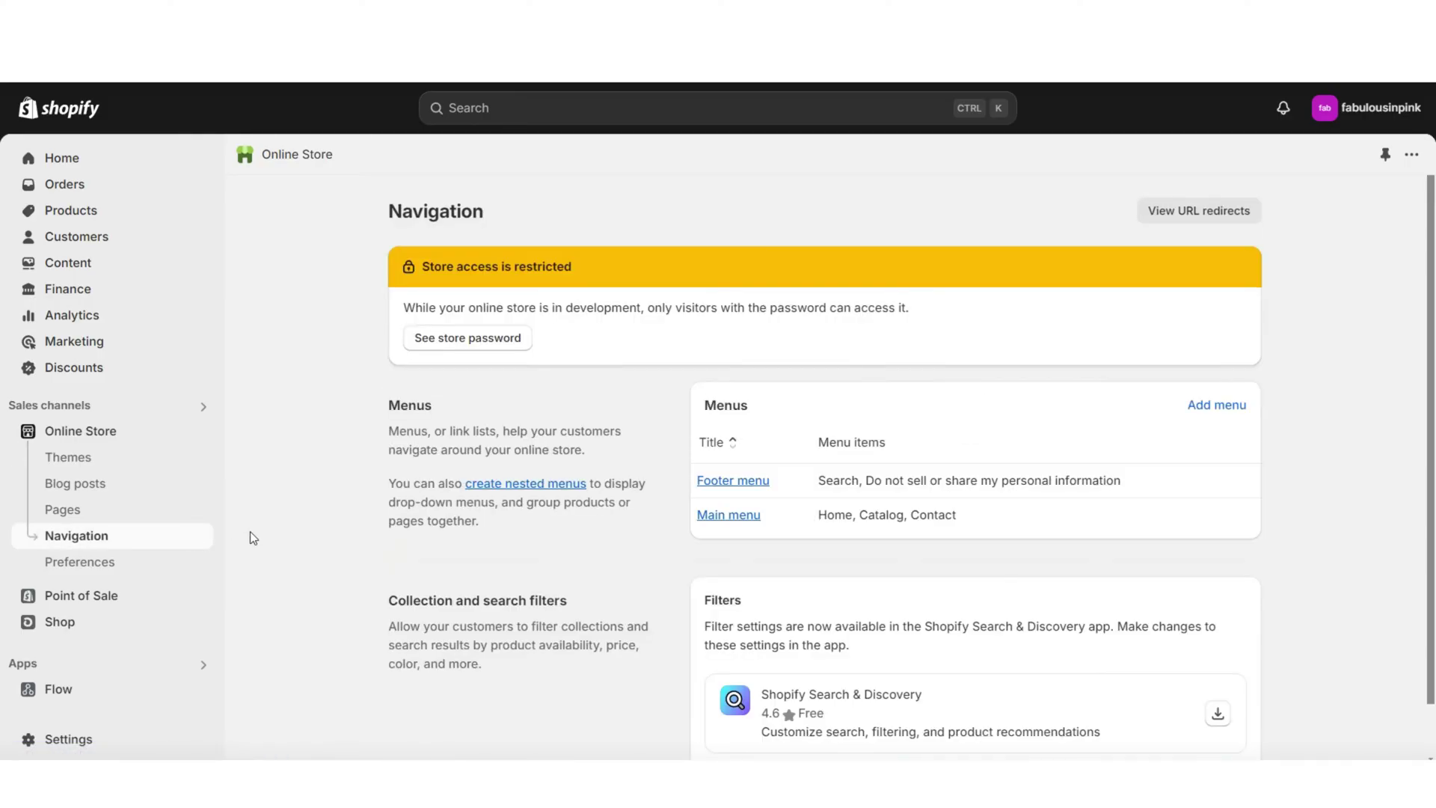
pyautogui.scroll(-1, 251, 537)
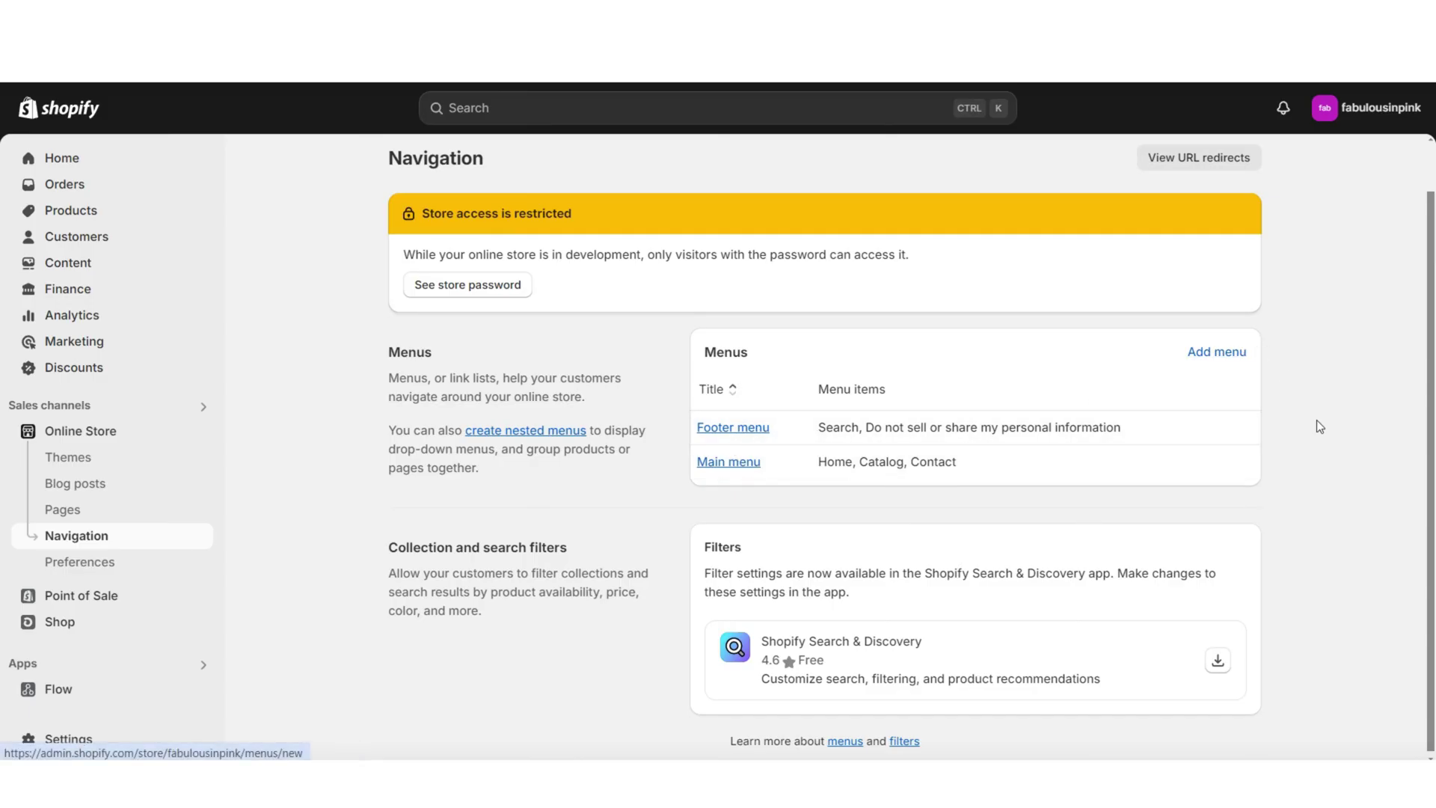
pyautogui.scroll(1, 1317, 425)
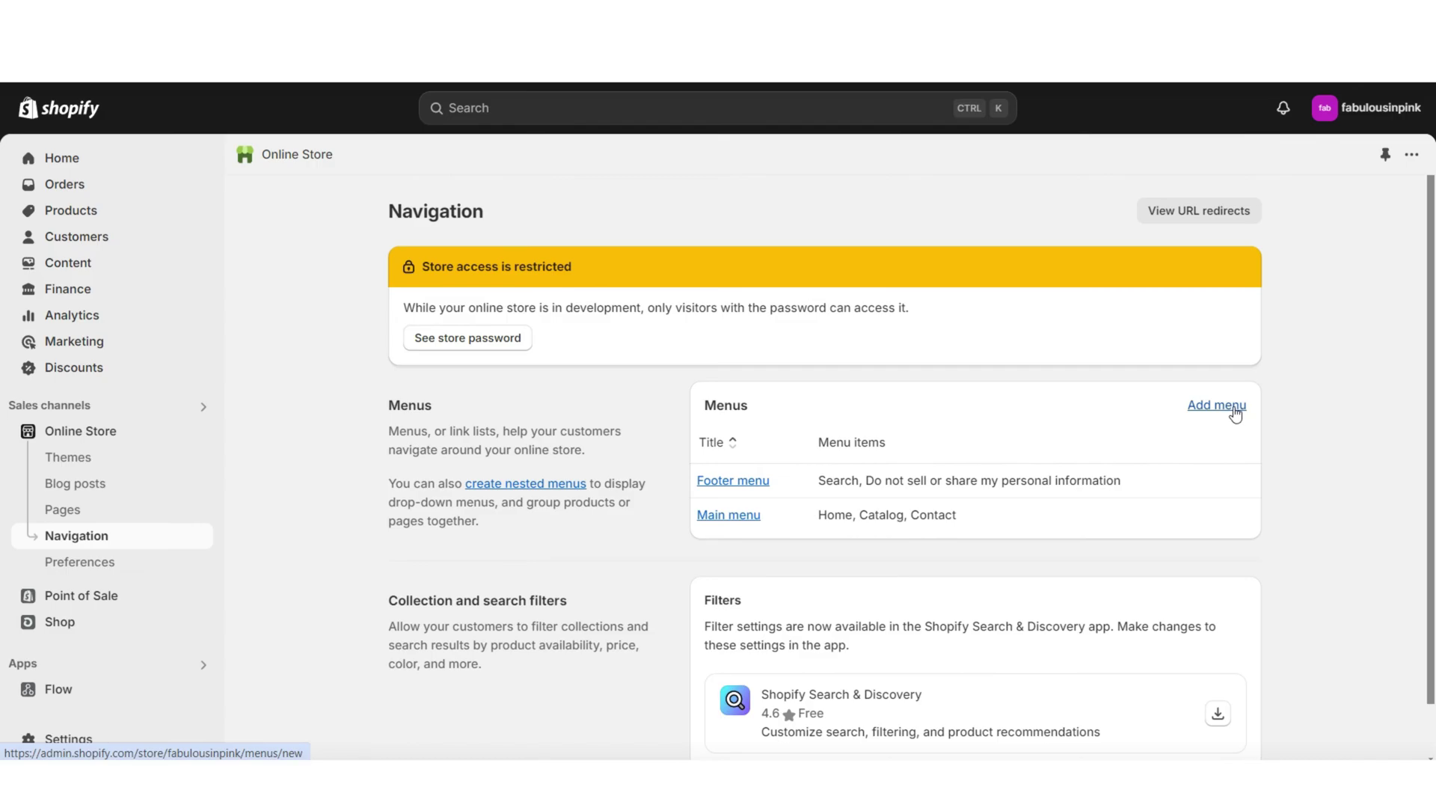
pyautogui.click(1235, 414)
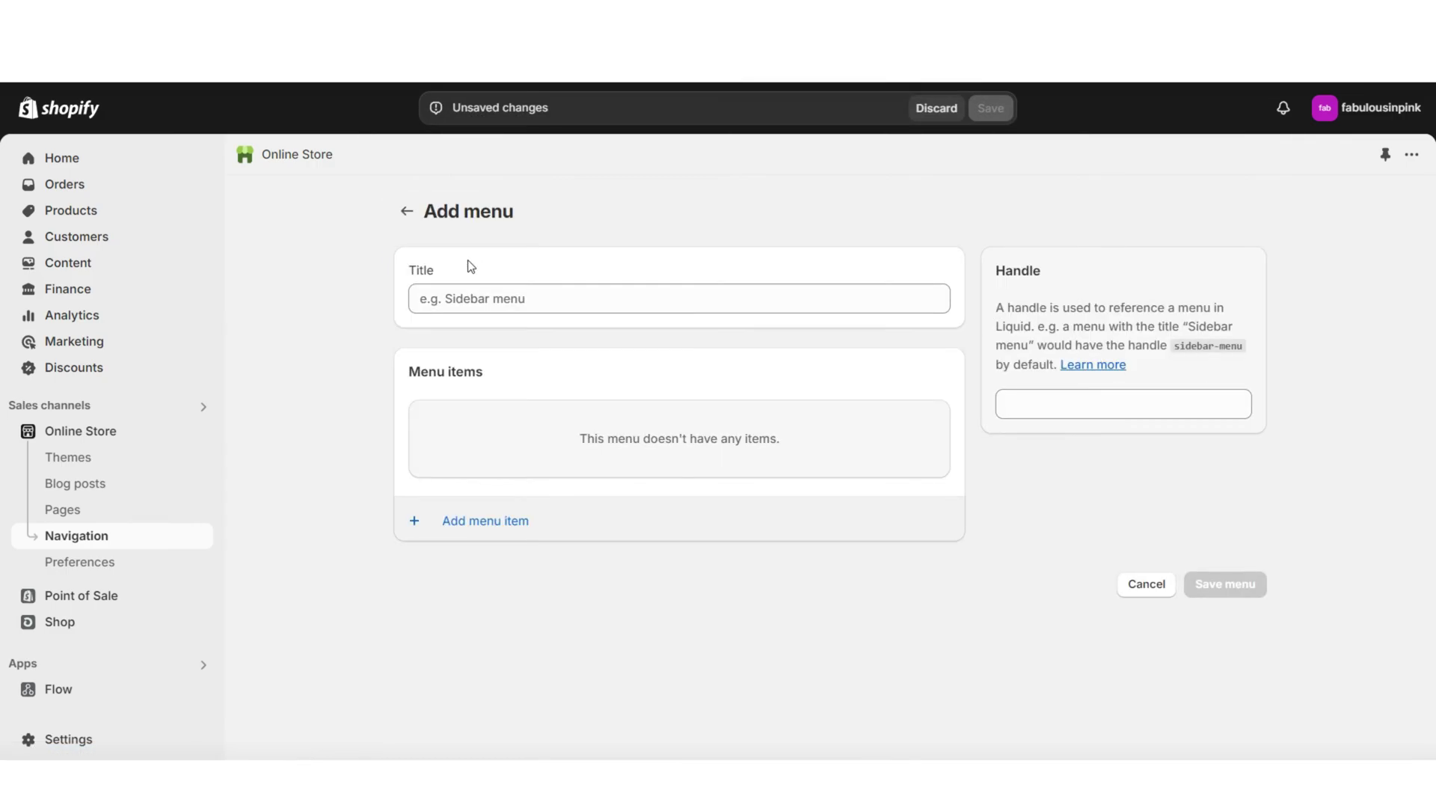
# Title the menu 'New Main Menu' and add a Home item linked to the home page.
pyautogui.click(446, 295)
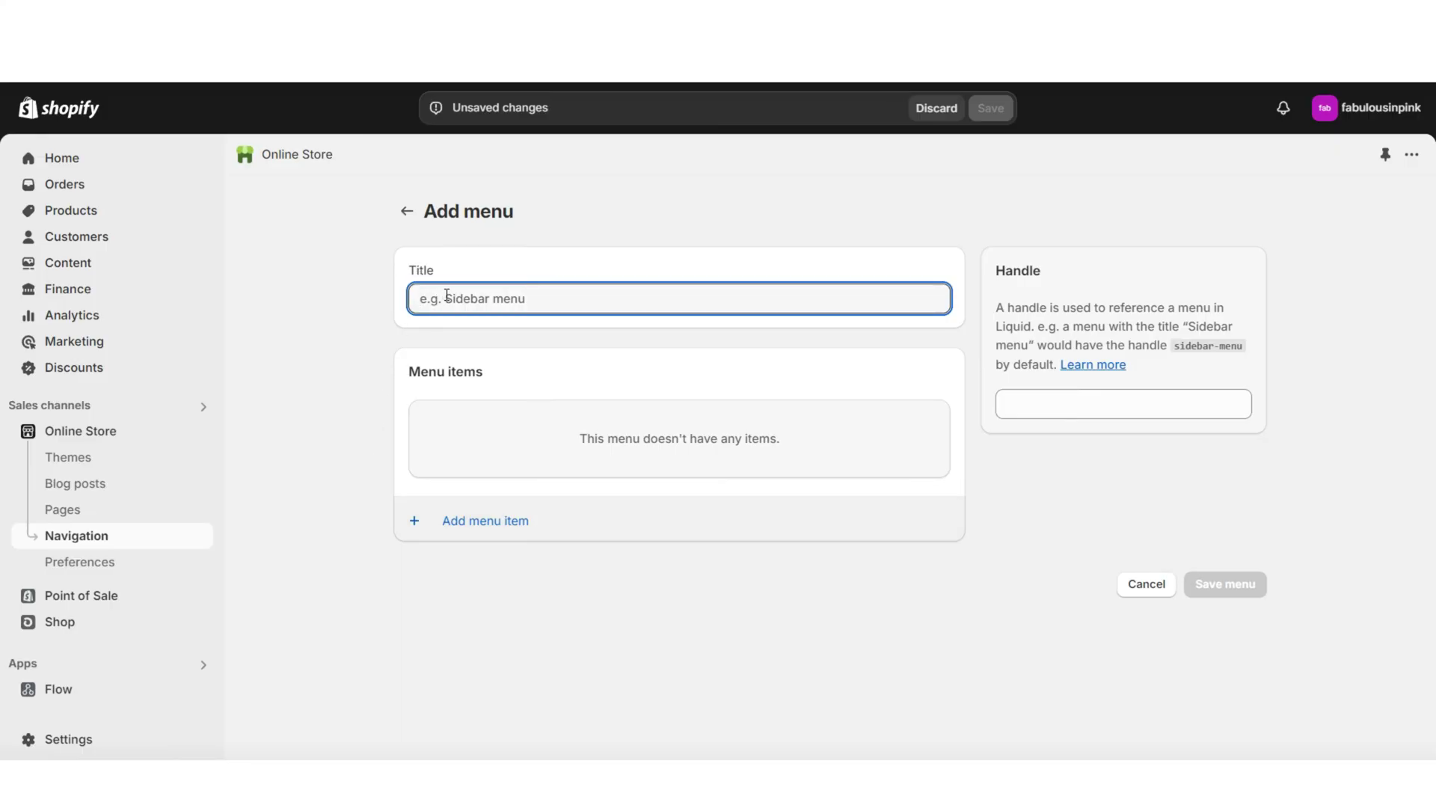
pyautogui.write('New Main Menu')
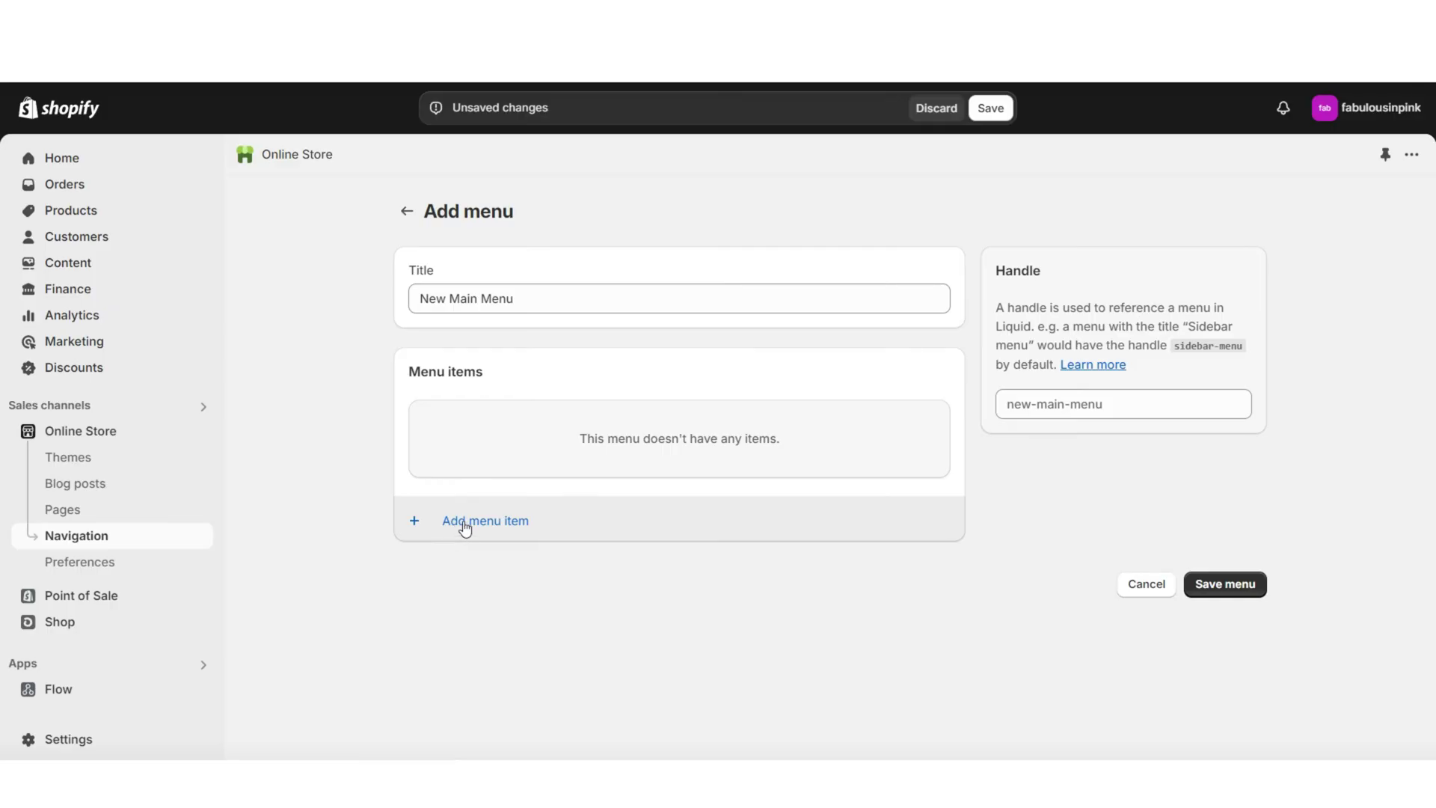
pyautogui.click(470, 524)
pyautogui.click(1332, 282)
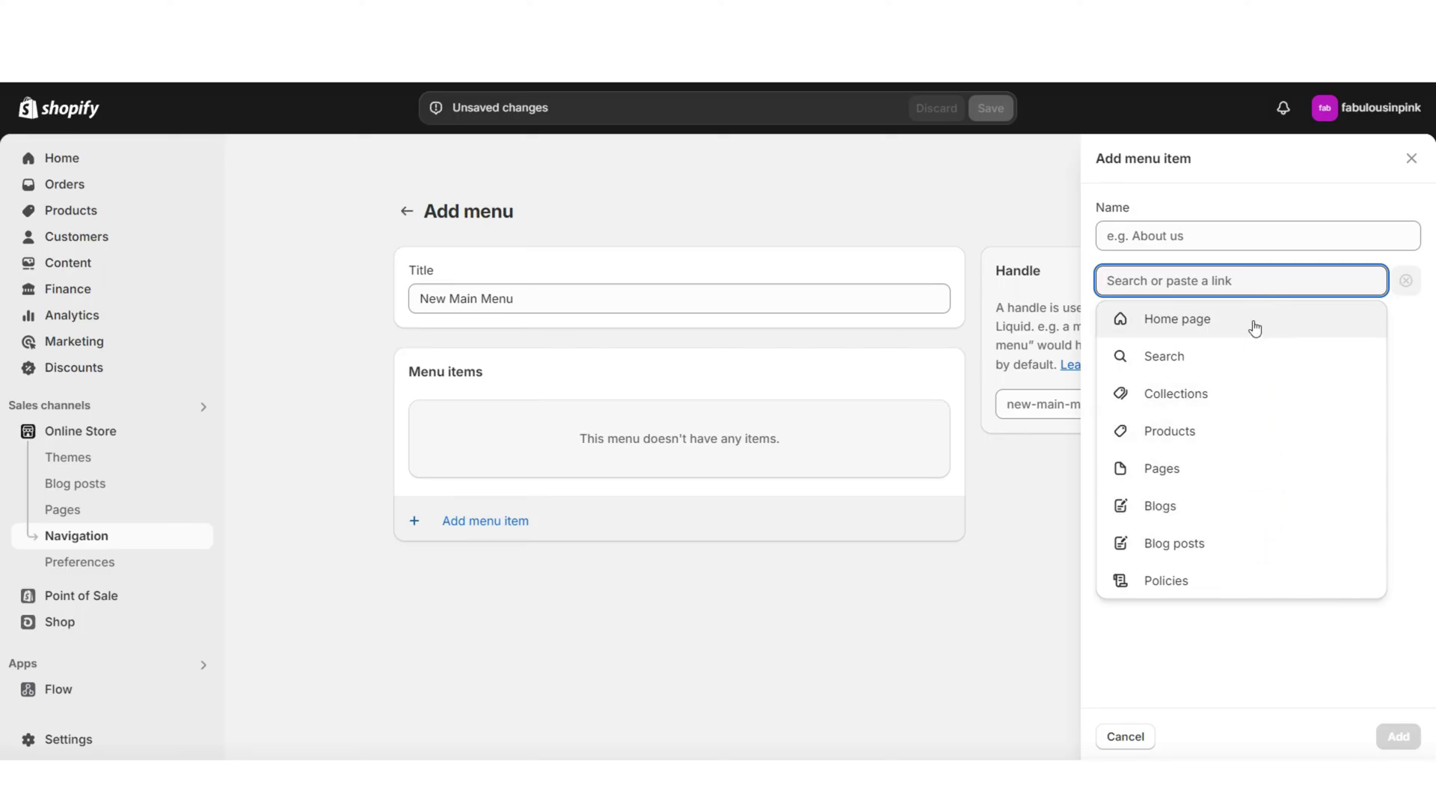
pyautogui.click(1202, 318)
pyautogui.click(1209, 233)
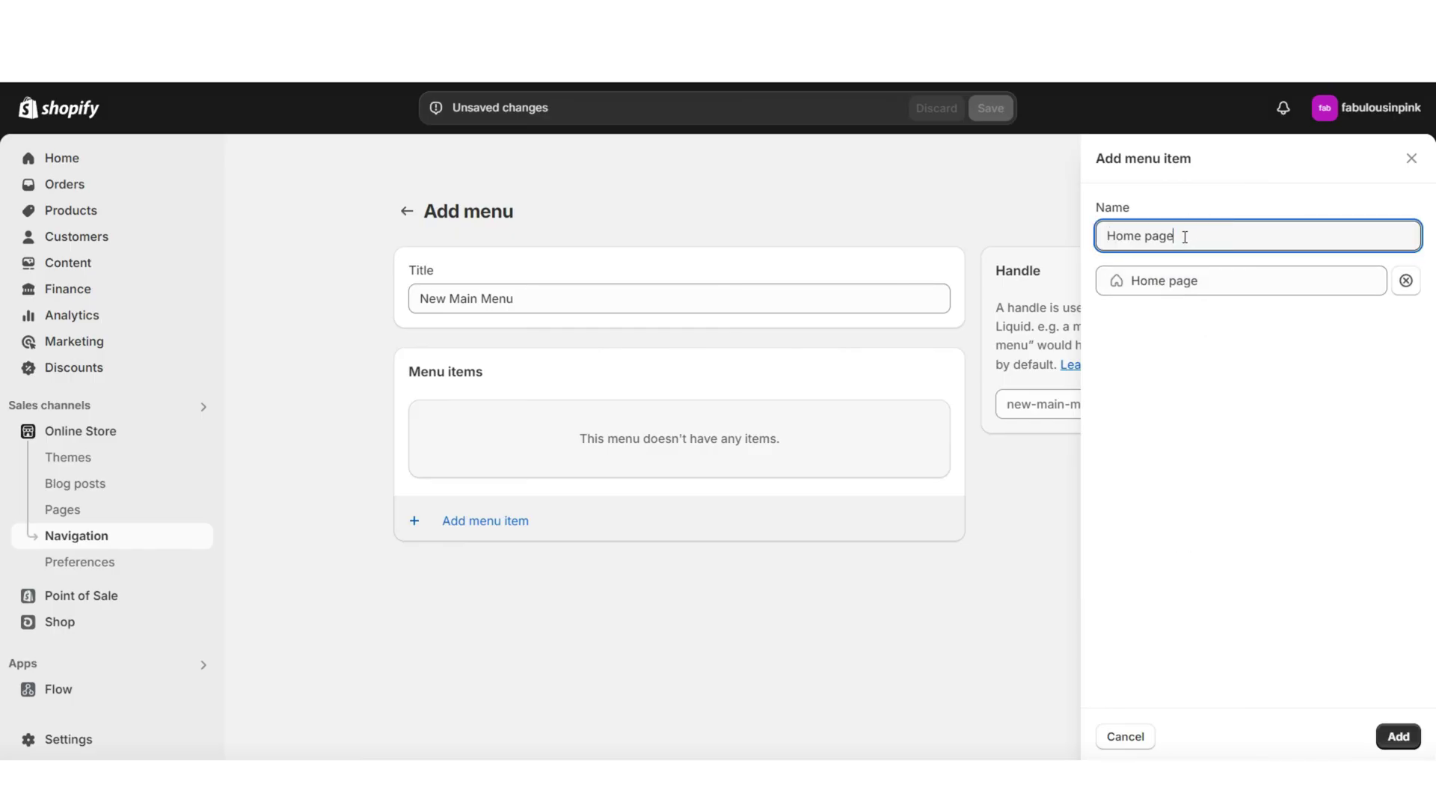
pyautogui.moveTo(1182, 241); pyautogui.dragTo(1140, 239)
pyautogui.press('BackSpace')
pyautogui.click(1248, 339)
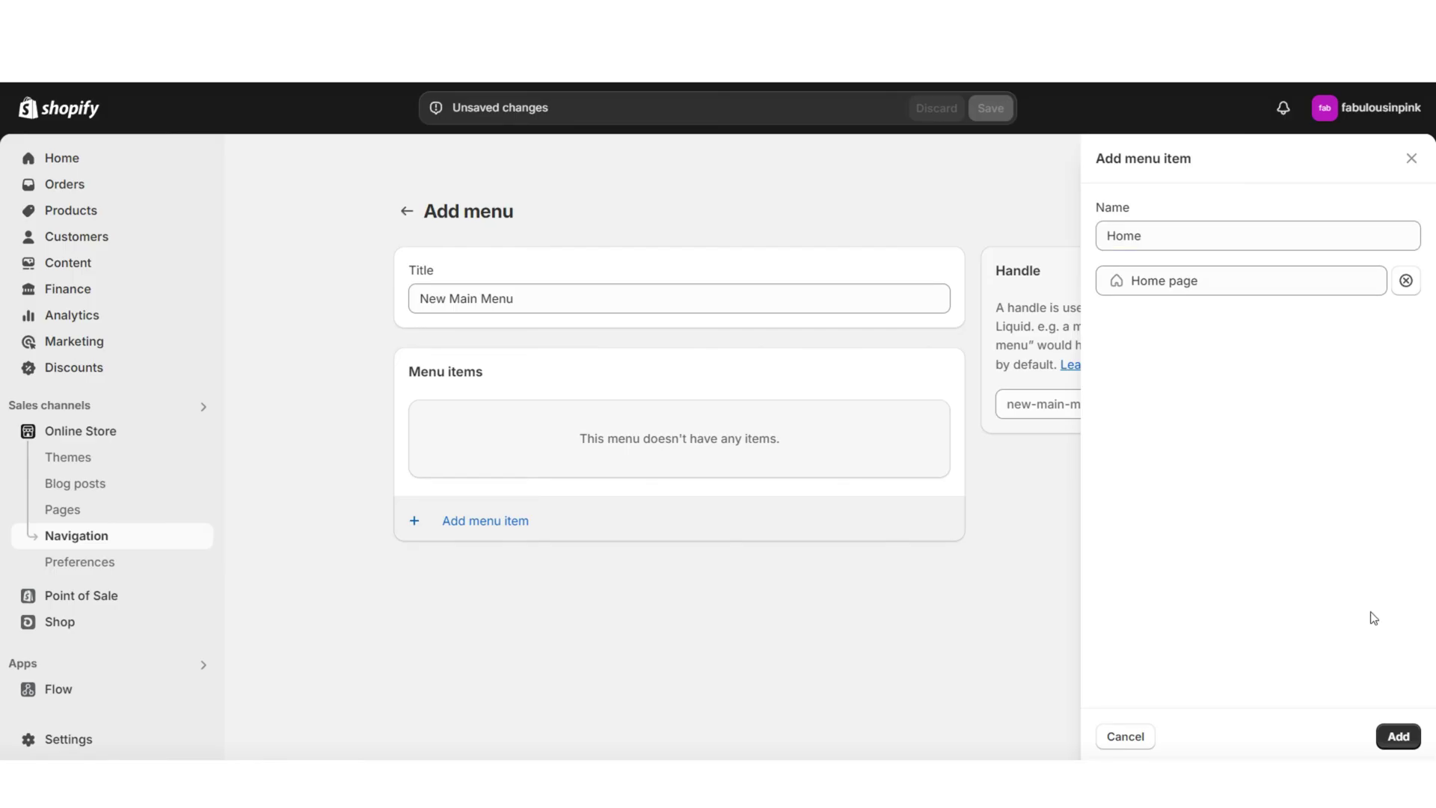
pyautogui.click(1397, 736)
# Add a second menu item linked to the Search page.
pyautogui.click(508, 498)
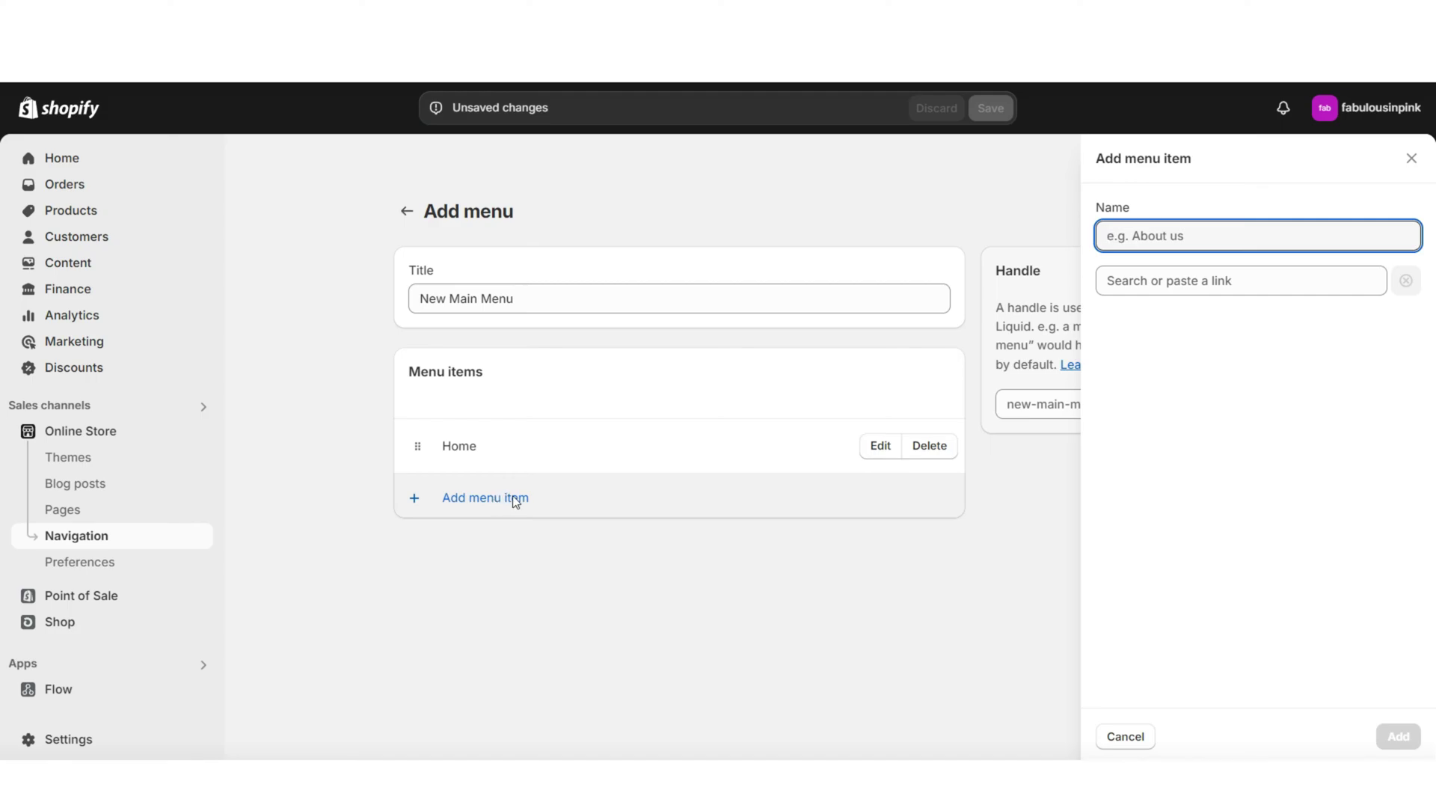
pyautogui.press('Tab')
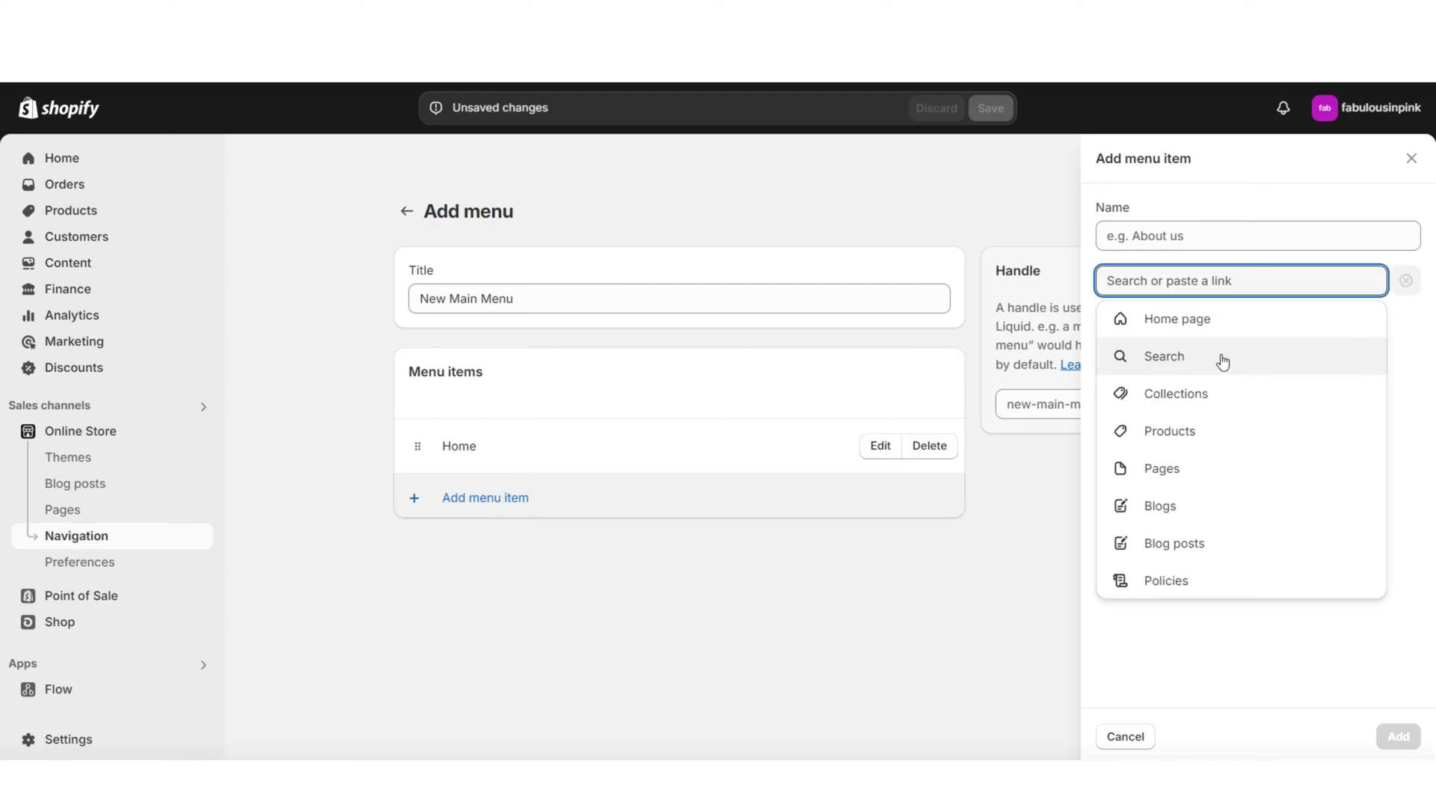
pyautogui.click(1197, 364)
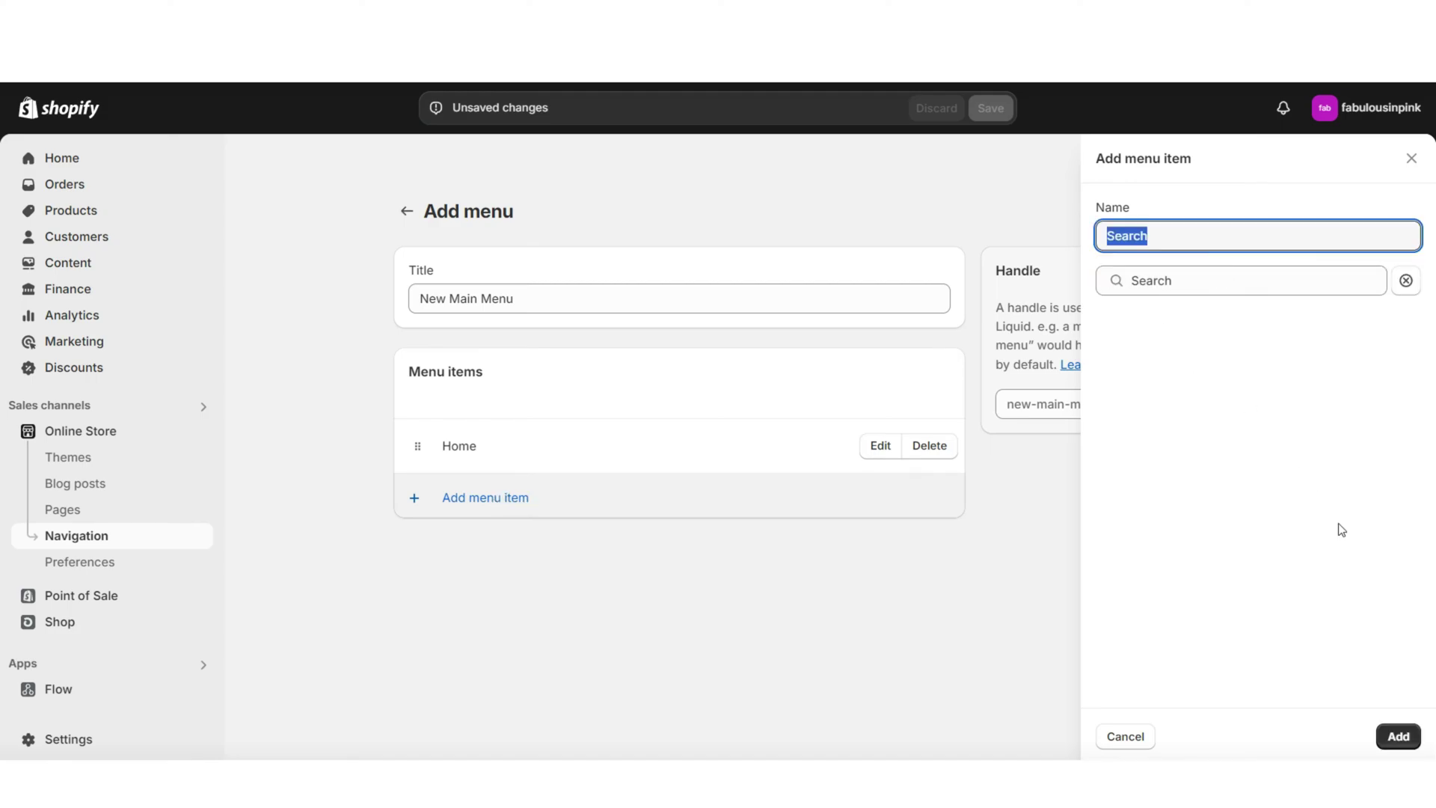
pyautogui.click(1396, 736)
# Add an All collections item to New Main Menu.
pyautogui.click(572, 545)
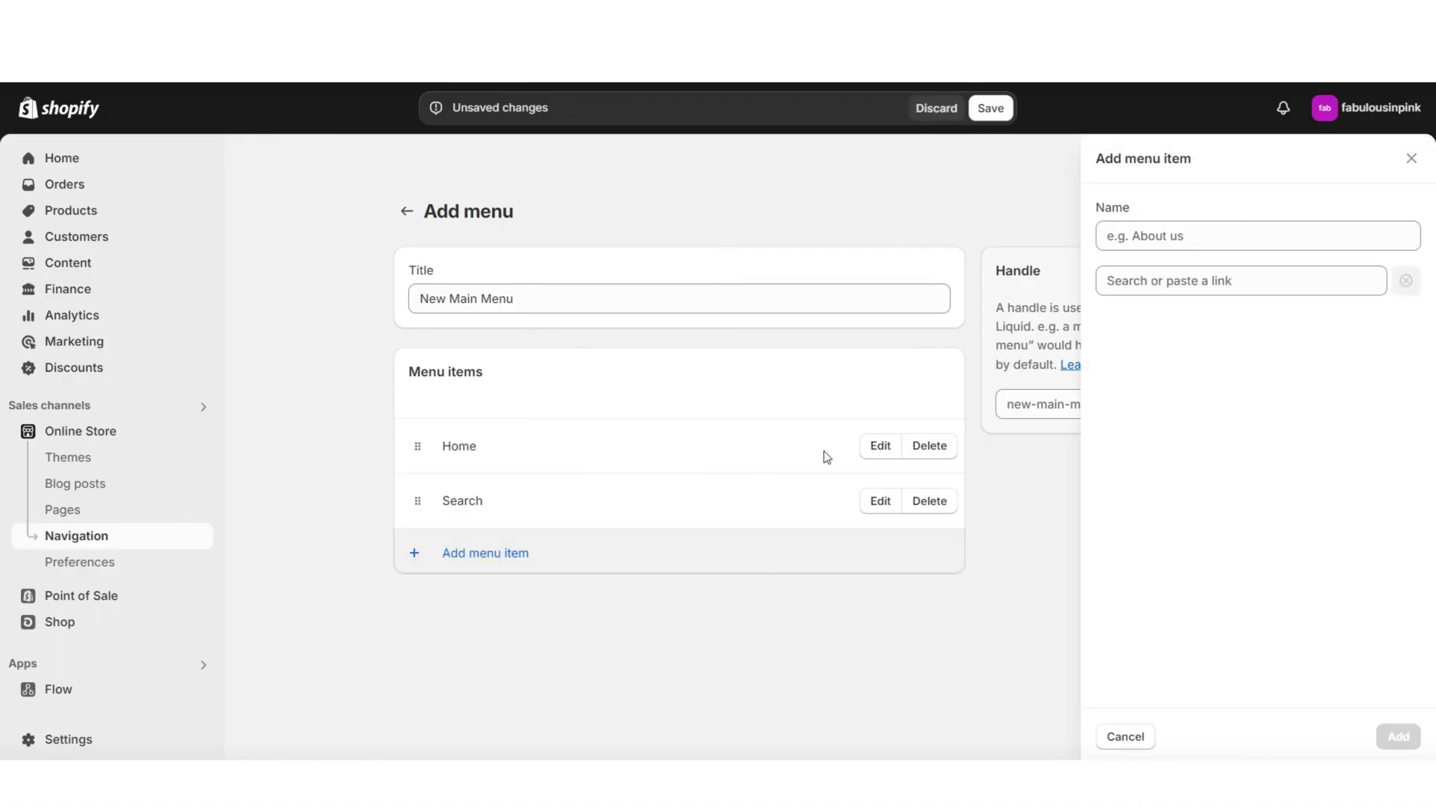
pyautogui.click(1157, 282)
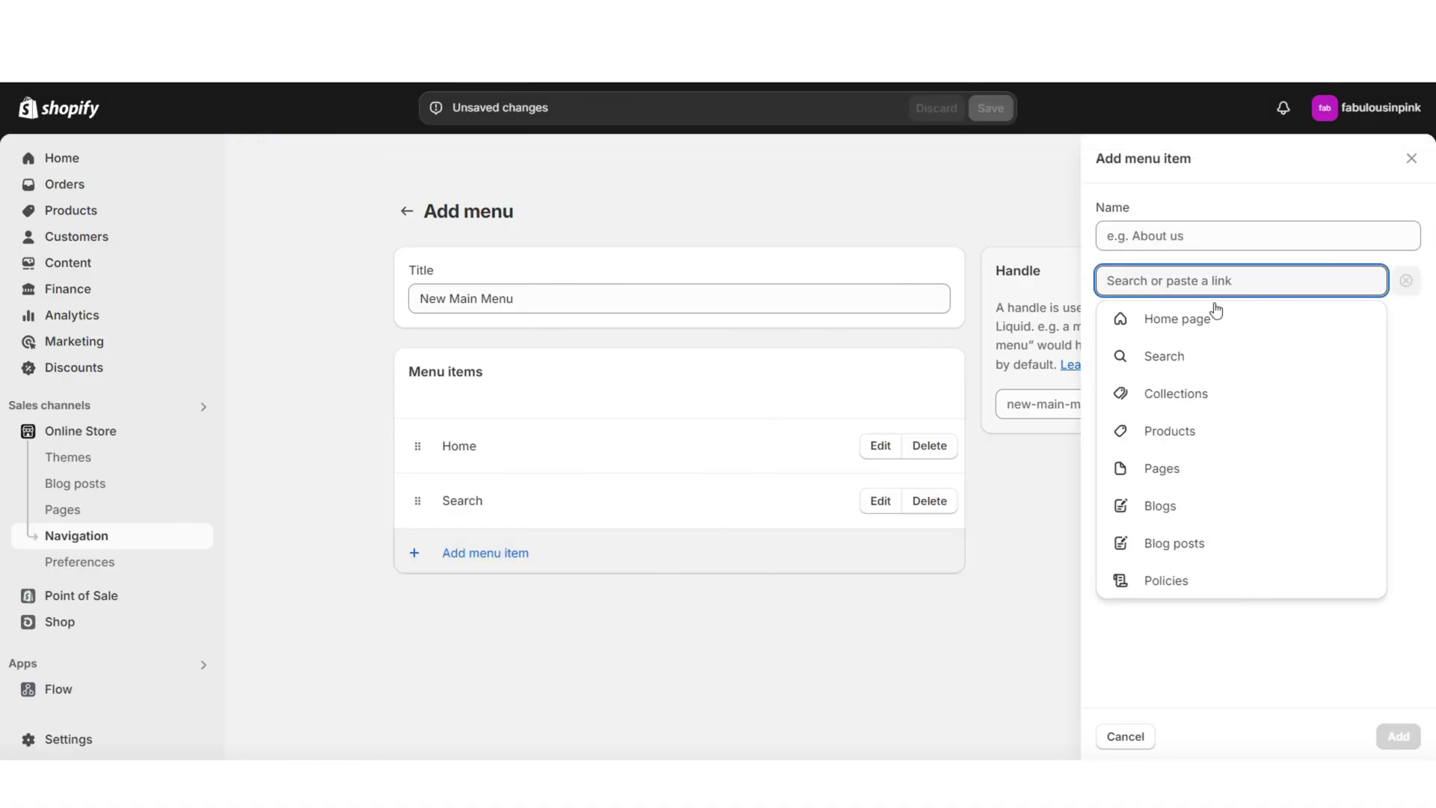
pyautogui.click(1188, 390)
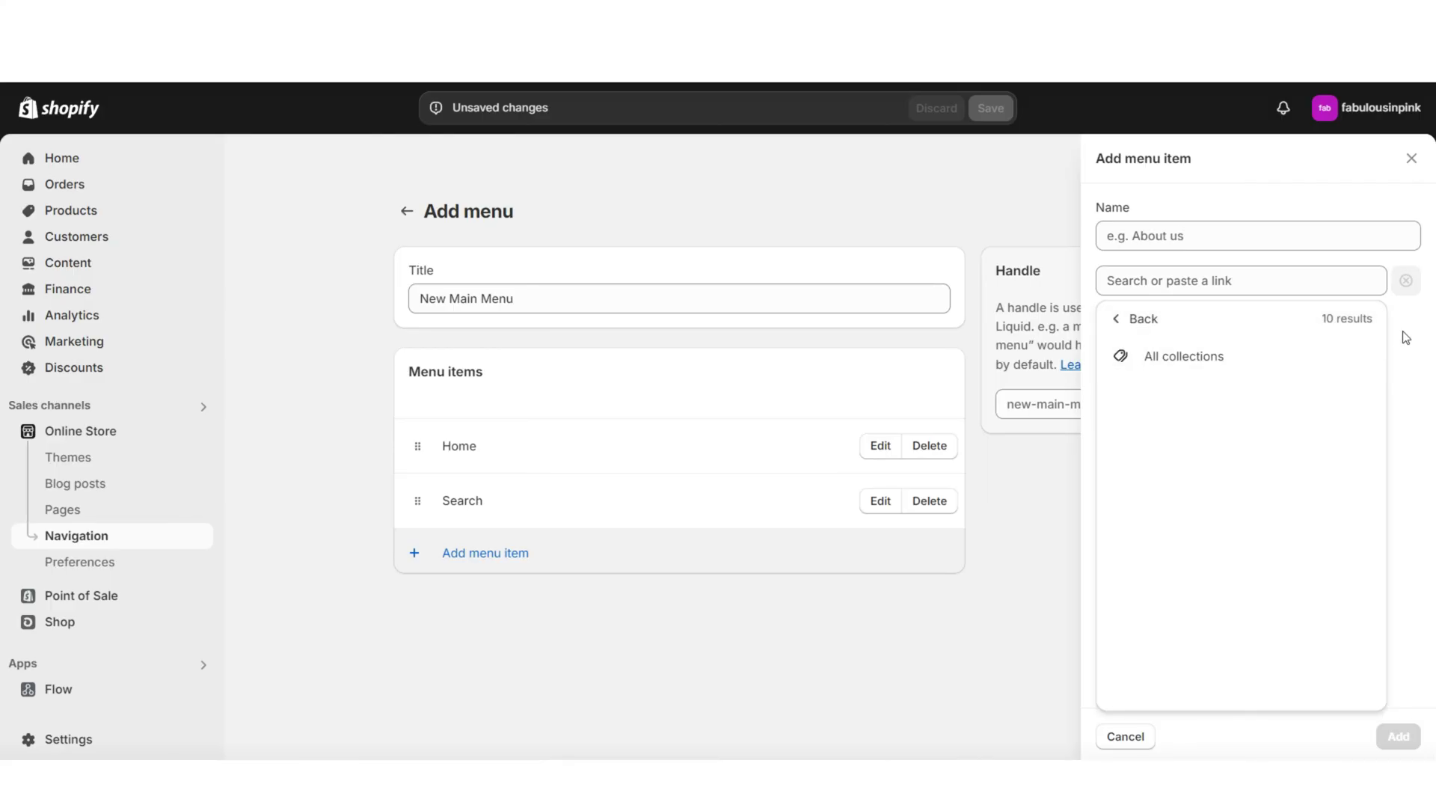
pyautogui.click(1346, 356)
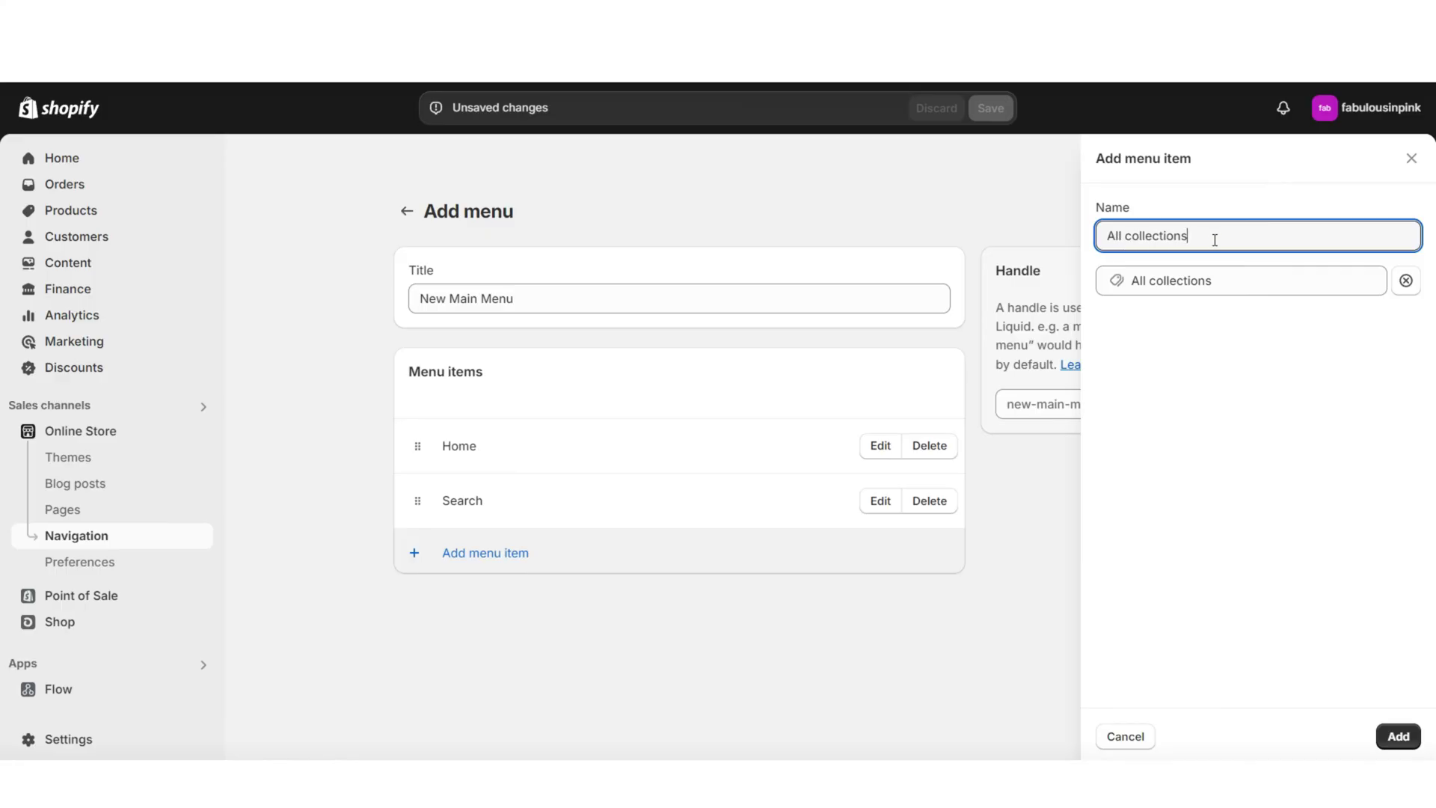
pyautogui.moveTo(1216, 238); pyautogui.dragTo(1109, 237)
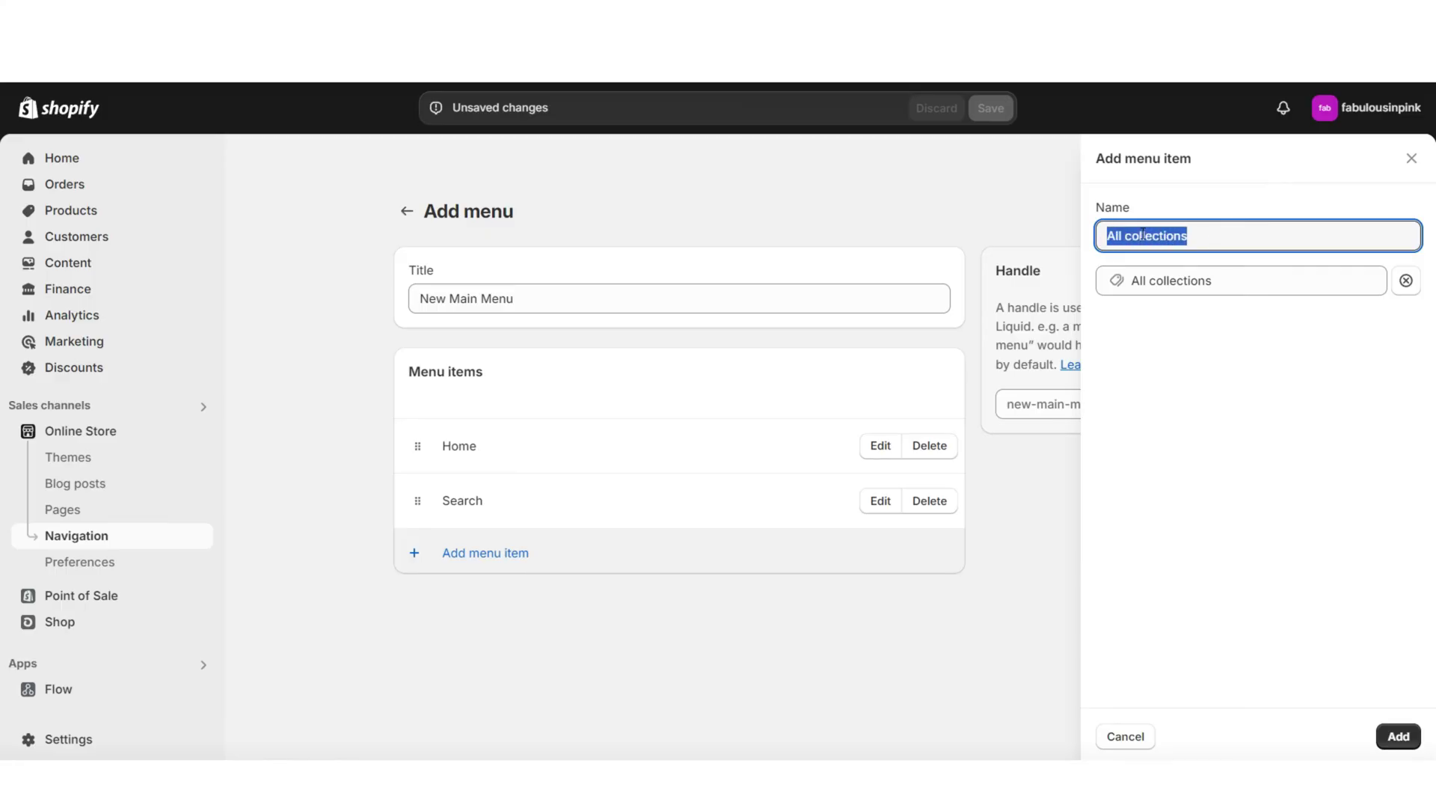
pyautogui.click(1389, 734)
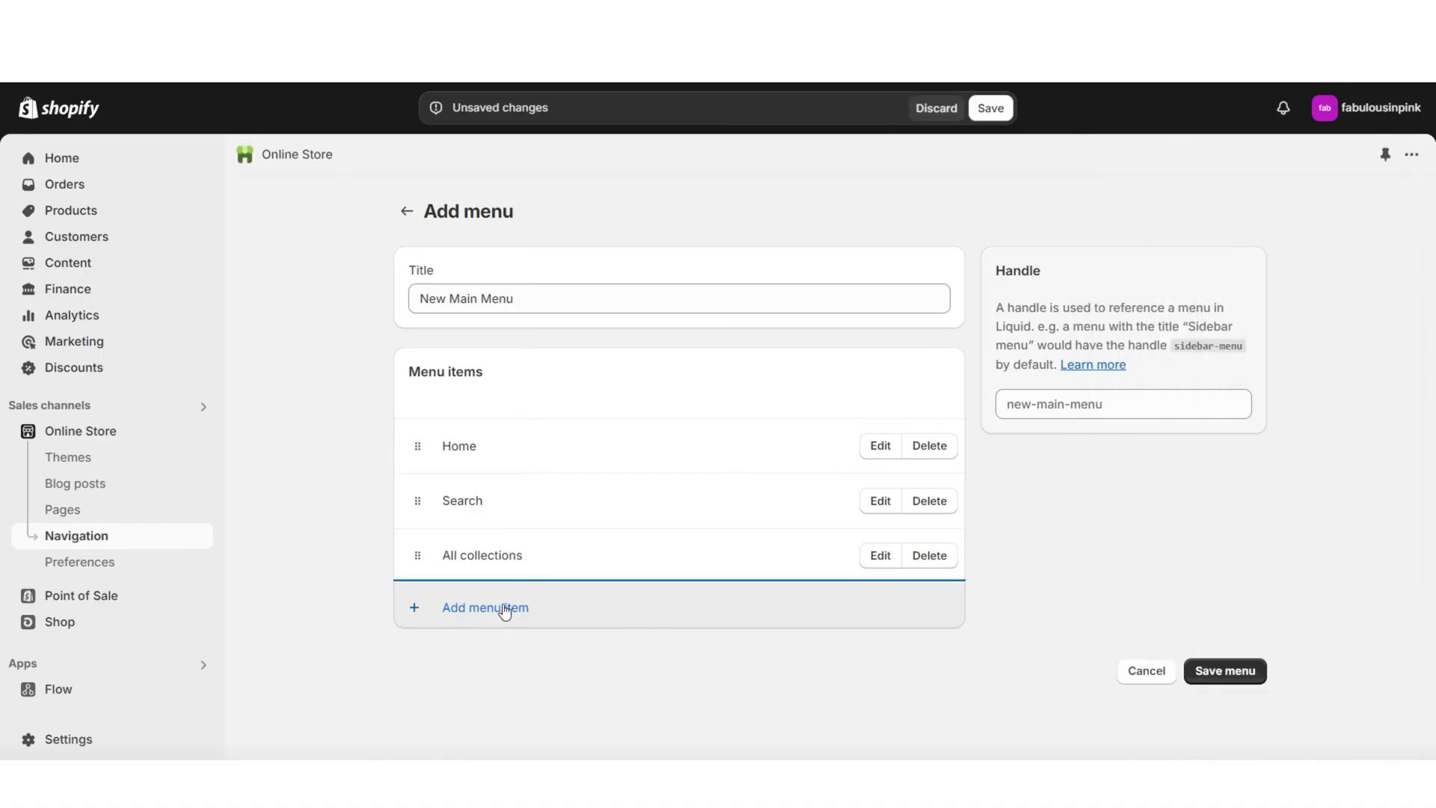
# Add a T Shirts & Tops collection item and nest it under All collections.
pyautogui.click(504, 609)
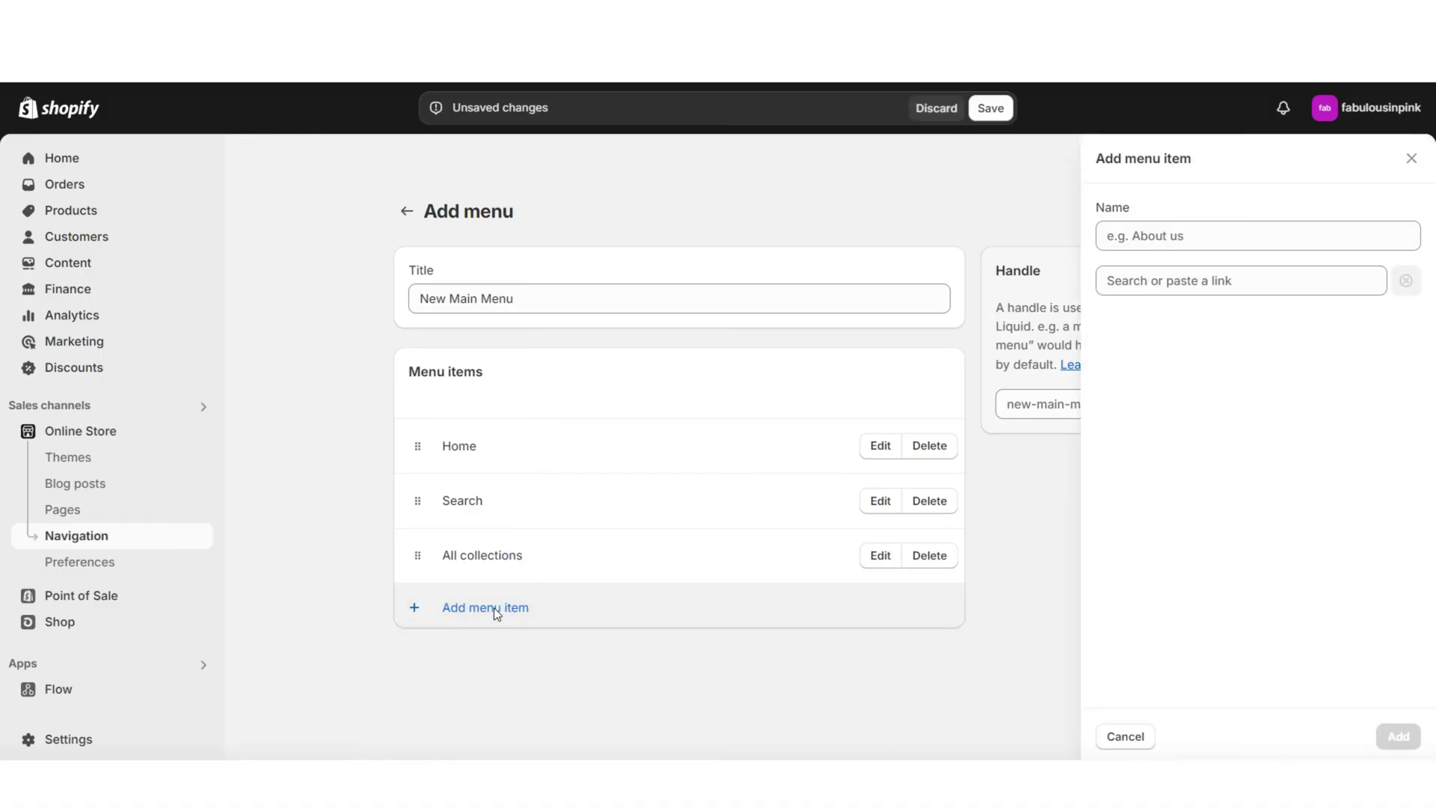
pyautogui.click(1158, 283)
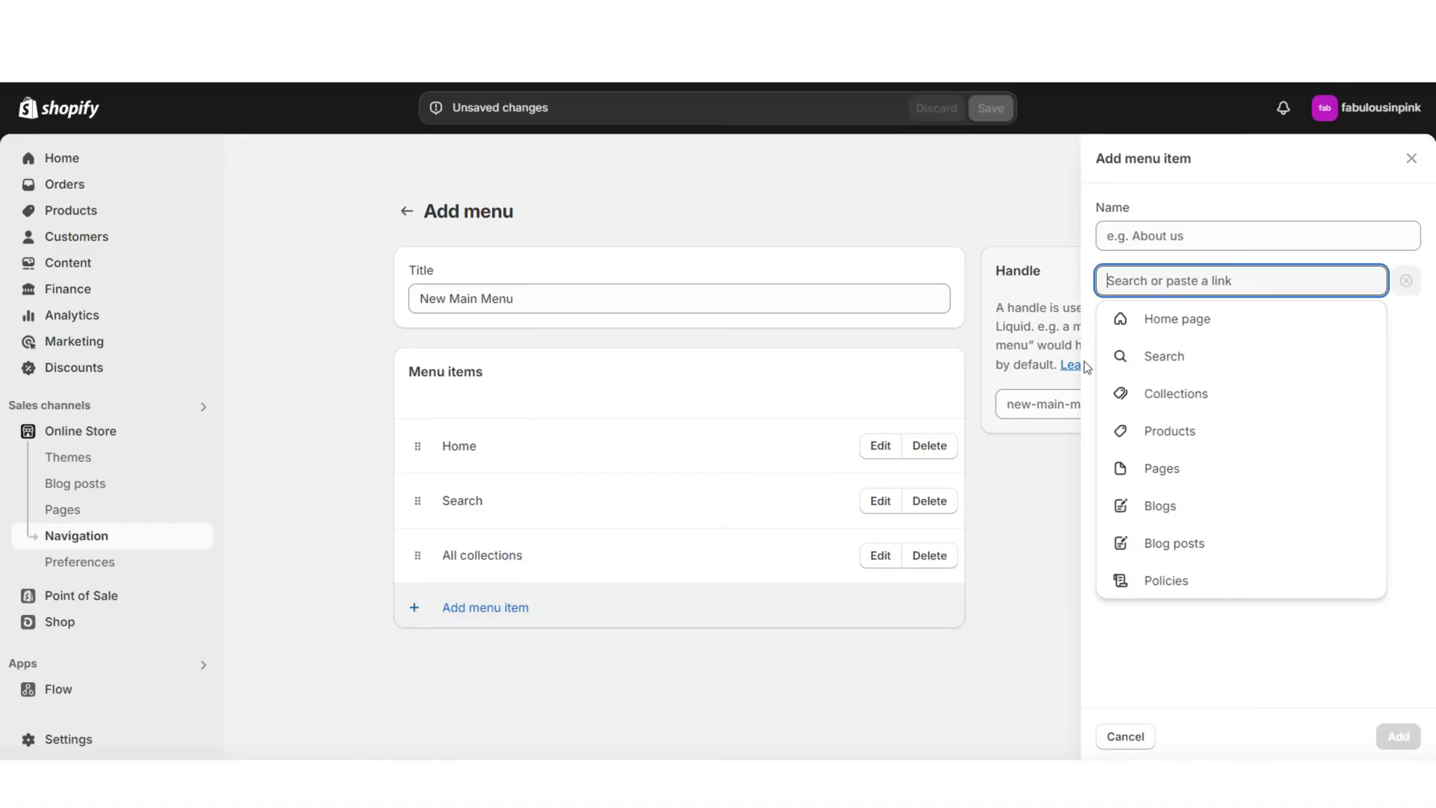
pyautogui.click(1126, 396)
pyautogui.click(1209, 236)
pyautogui.write('T Shirts & Tops')
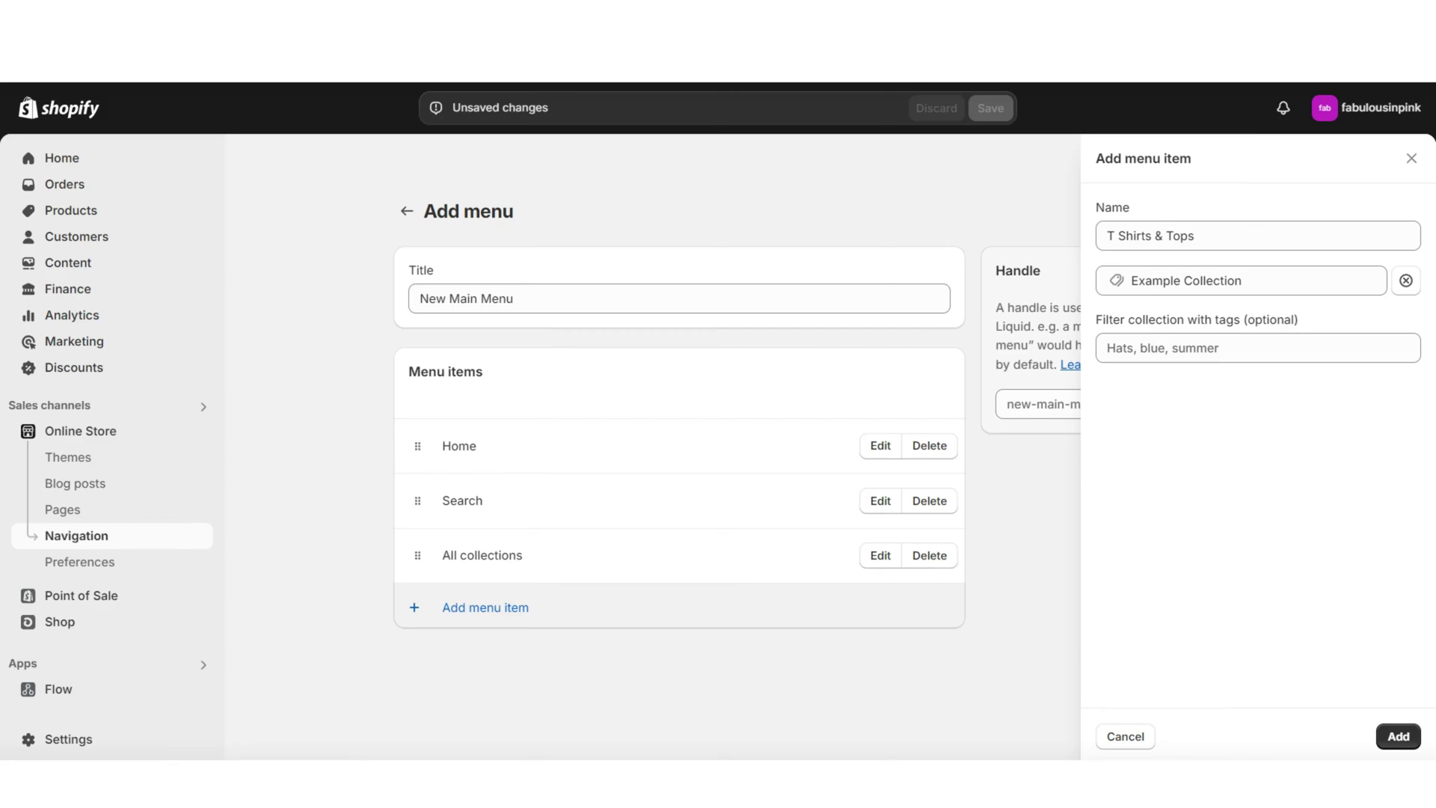
pyautogui.press('Return')
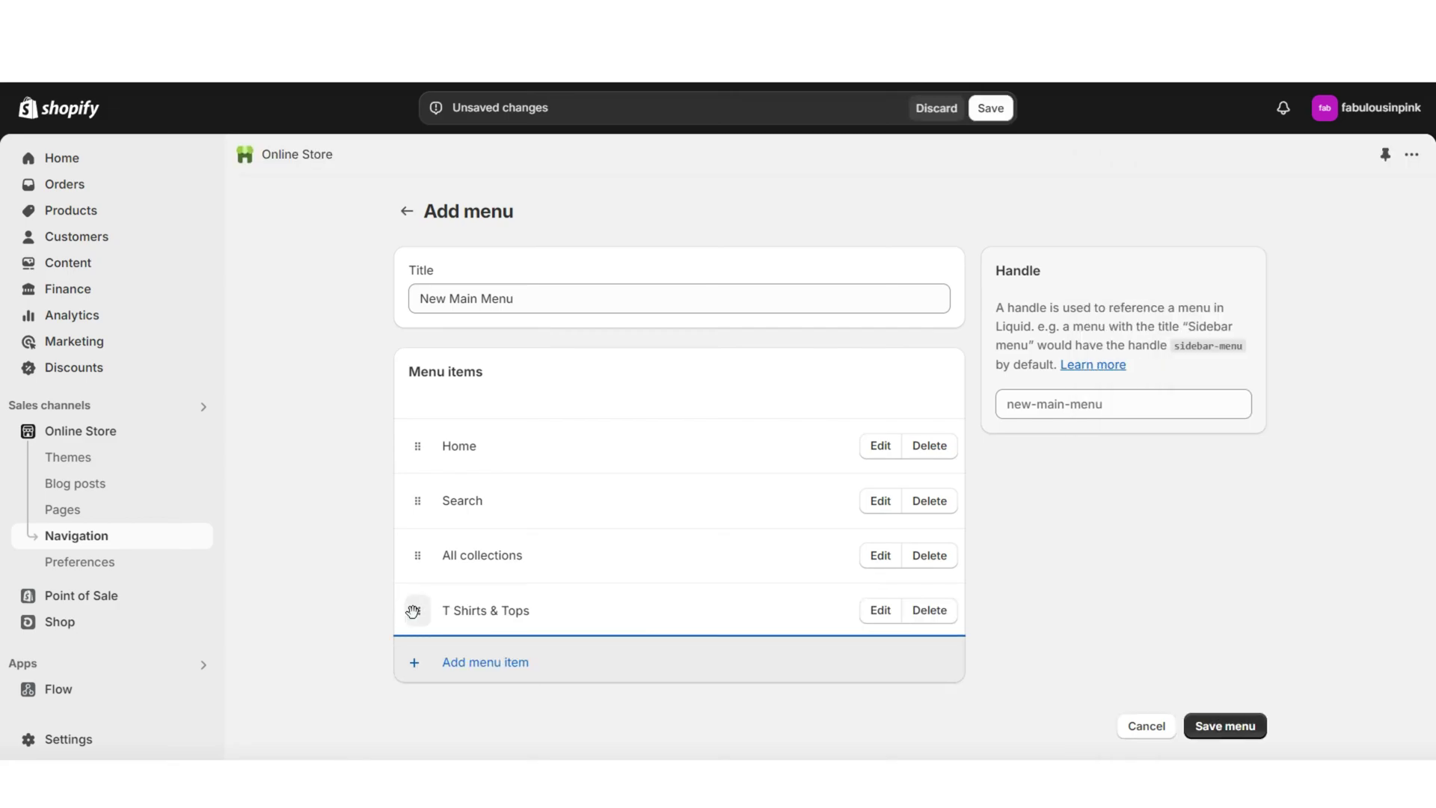
pyautogui.moveTo(418, 610); pyautogui.dragTo(463, 608)
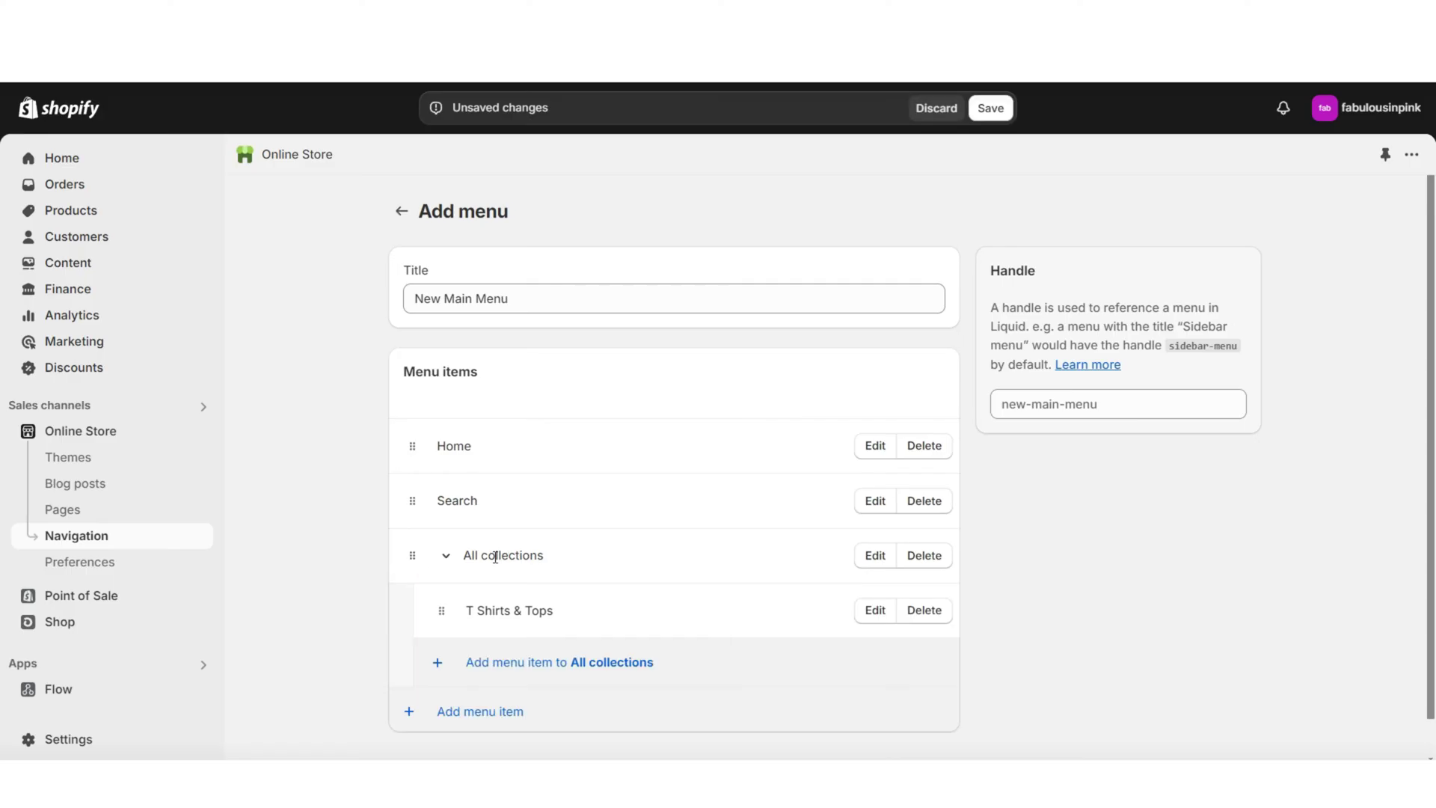
# Add Pants & Bottoms and Accessories & Bags as nested items under All collections.
pyautogui.scroll(-1, 495, 557)
pyautogui.click(449, 550)
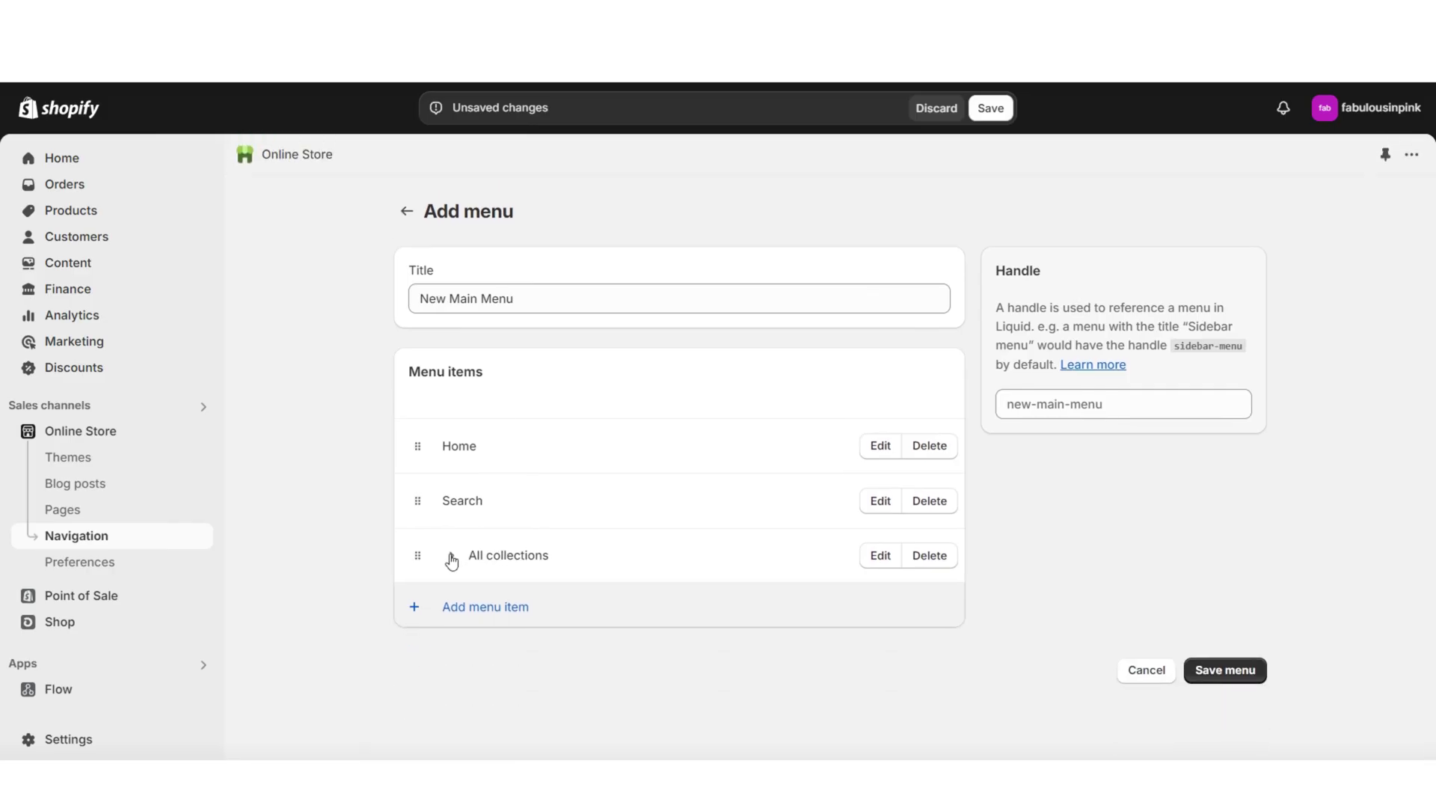
pyautogui.click(451, 555)
pyautogui.scroll(-1, 672, 575)
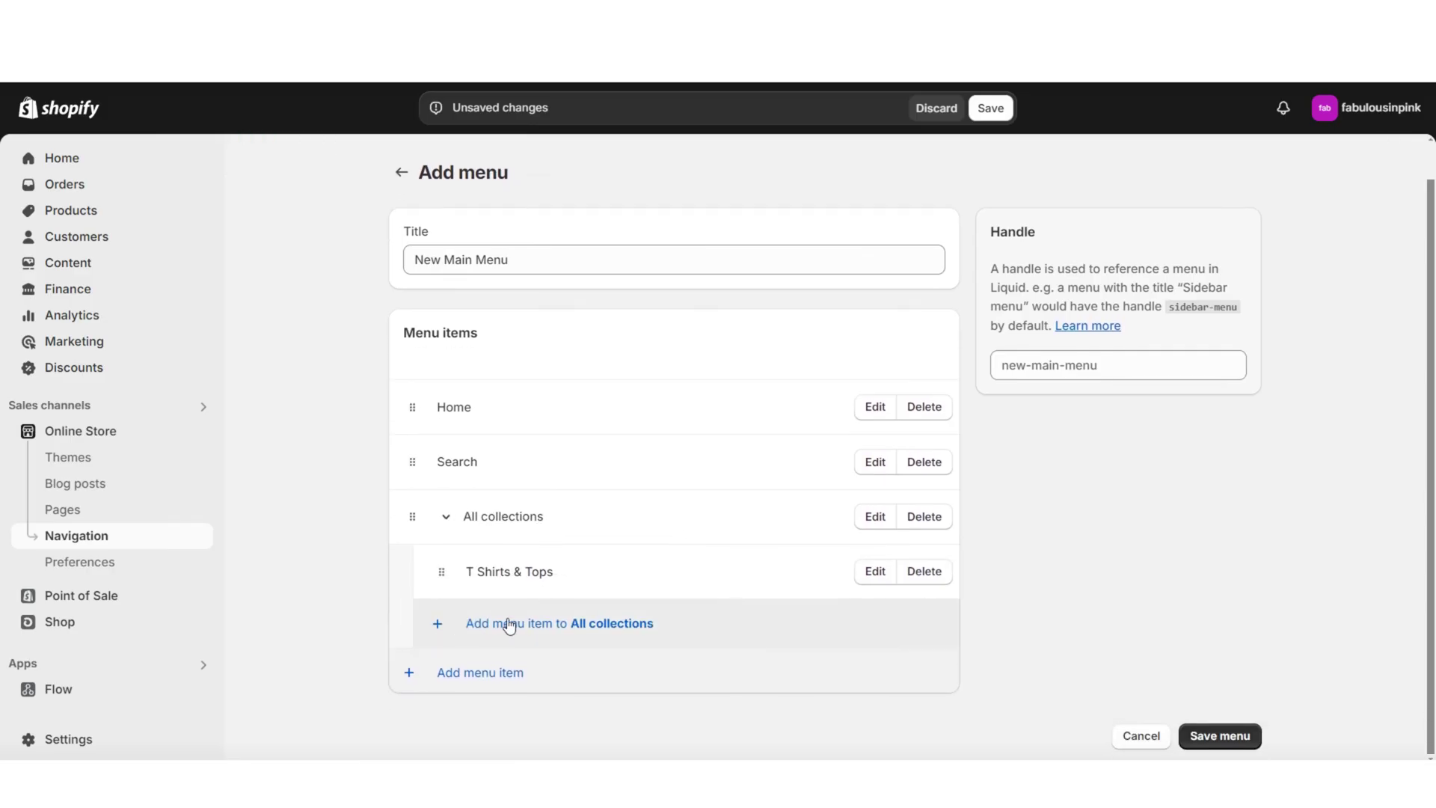
pyautogui.click(543, 627)
pyautogui.click(1190, 283)
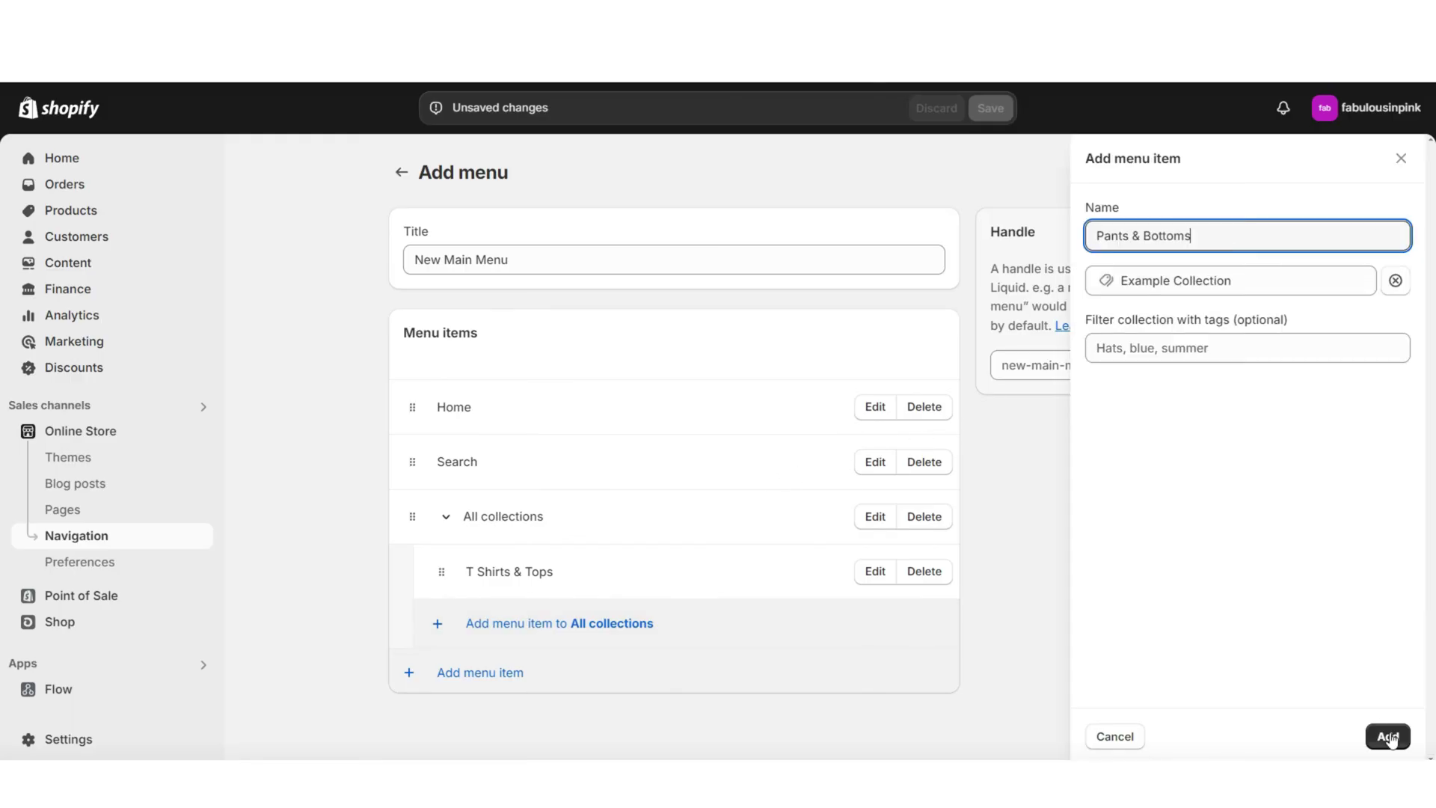
pyautogui.click(1388, 737)
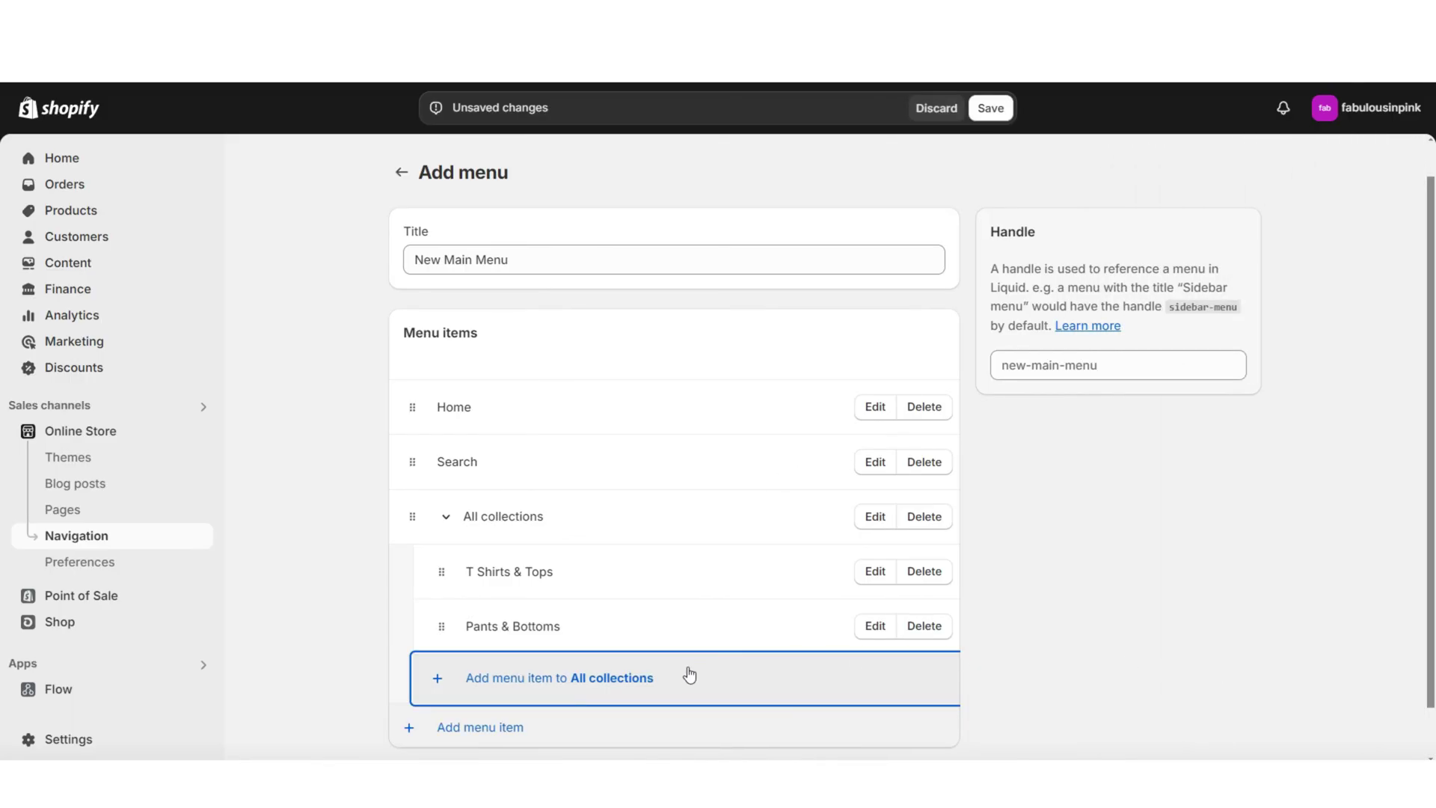
pyautogui.click(689, 676)
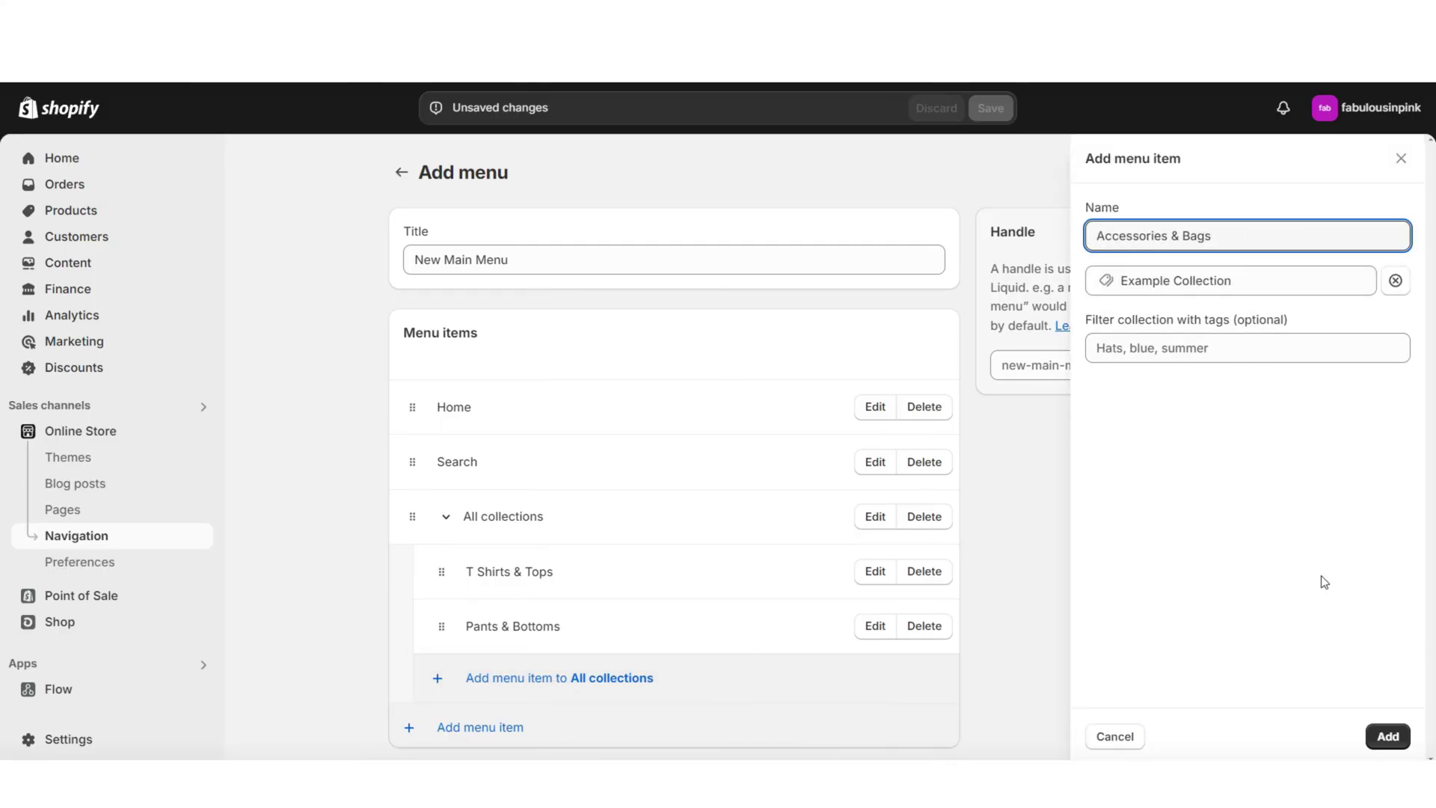
pyautogui.click(1388, 737)
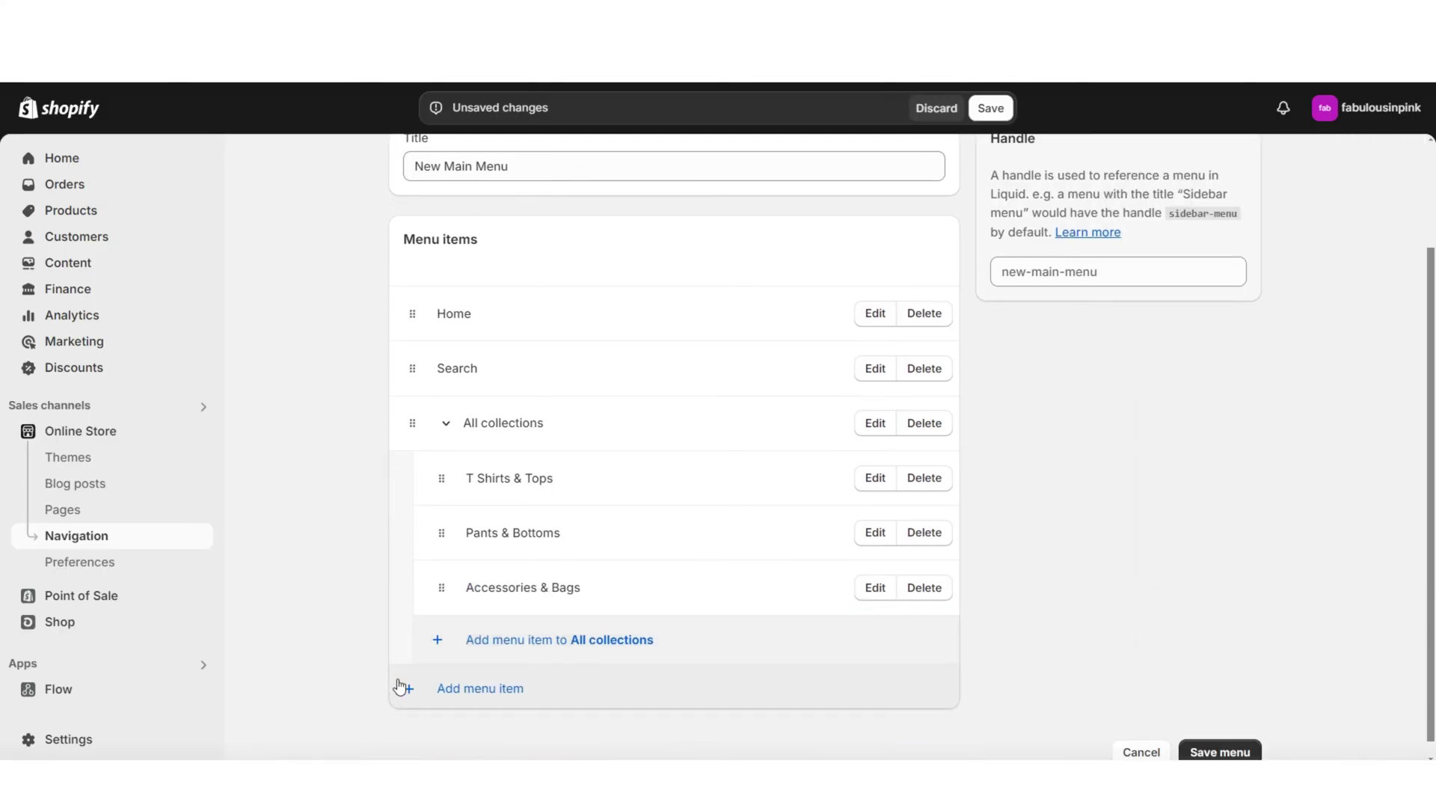
# Start a new top-level menu item linking to one of the store's pages.
pyautogui.click(469, 685)
pyautogui.press('Tab')
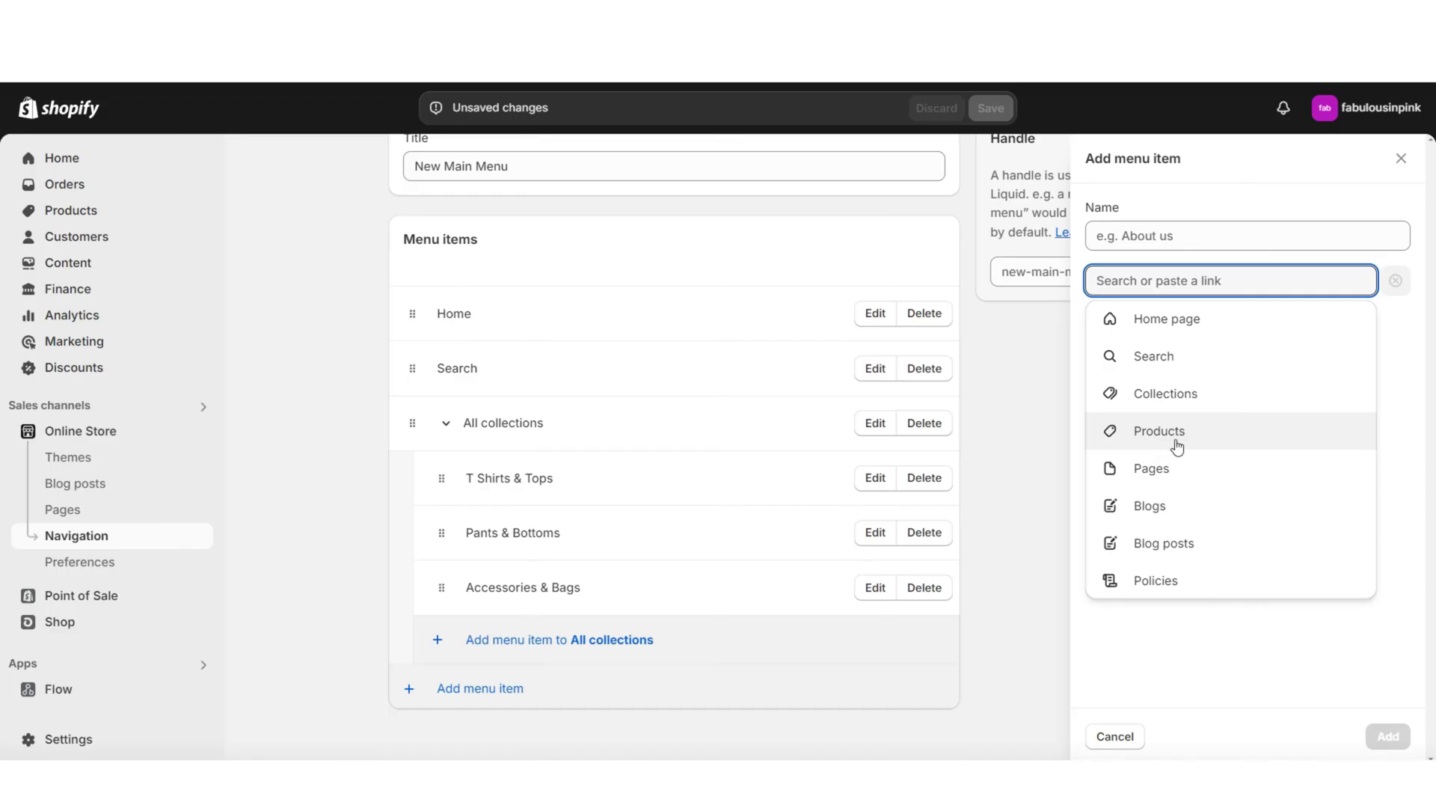
pyautogui.click(1120, 471)
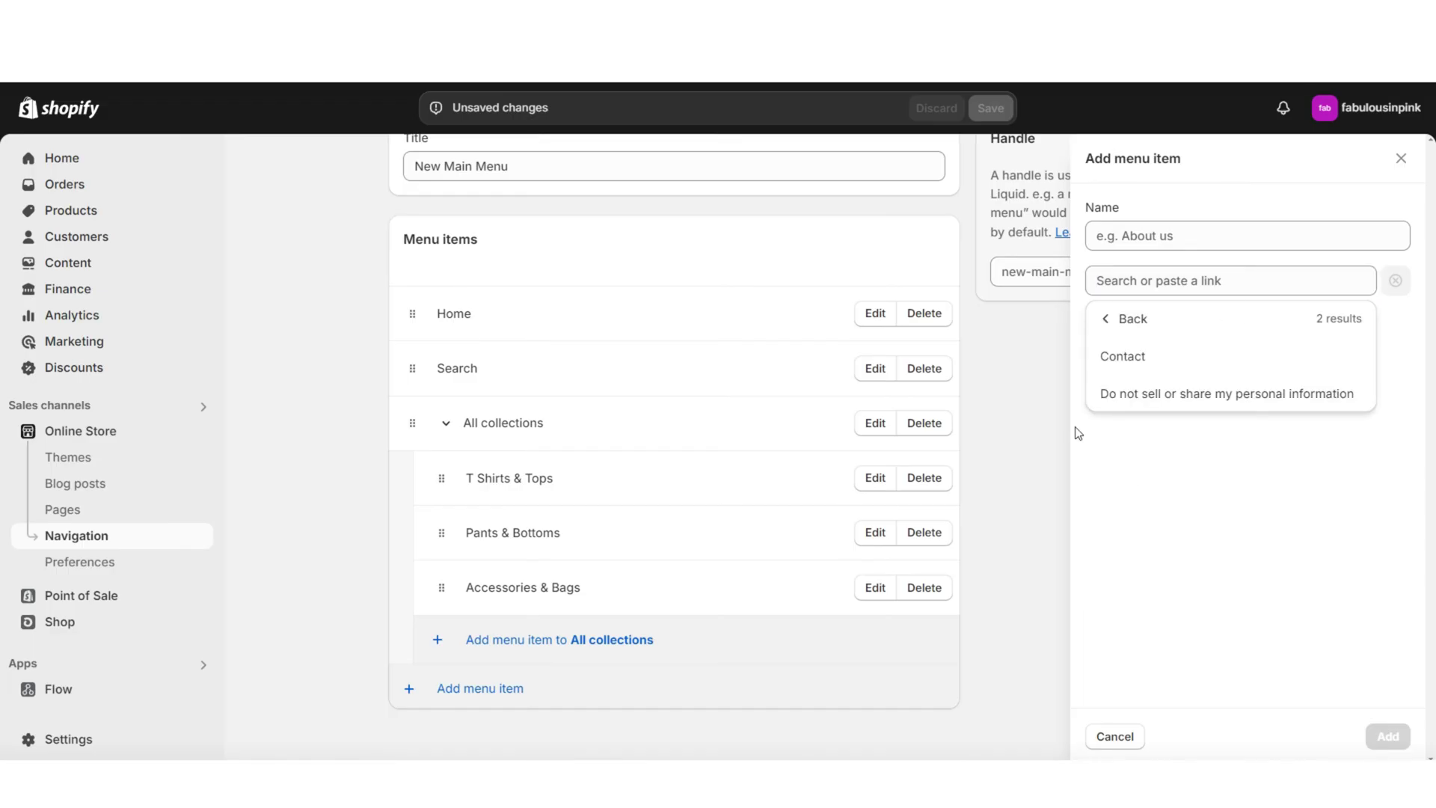
# Add a Contact page item and a Blog item linked to the News blog as top-level entries.
pyautogui.click(1122, 357)
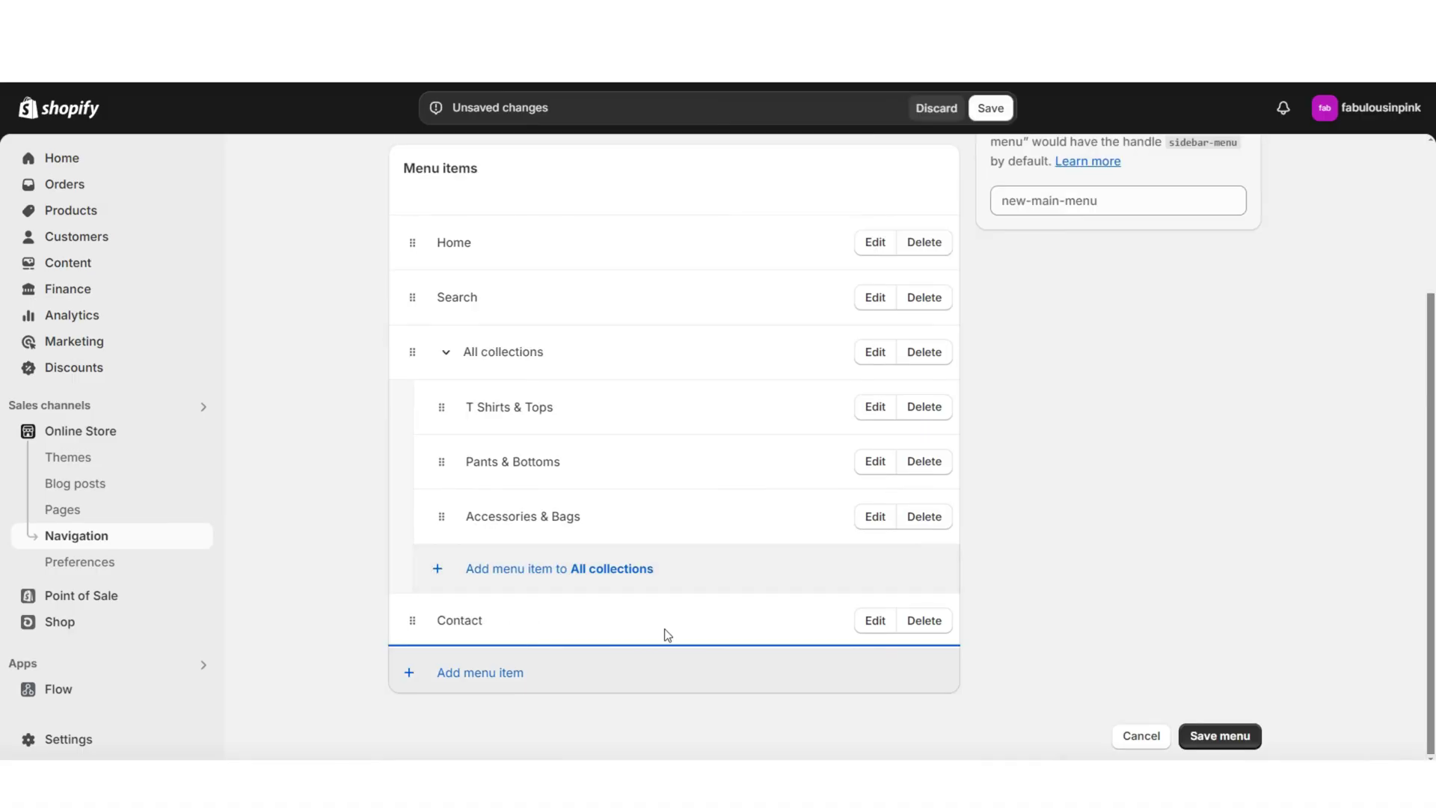
pyautogui.click(488, 672)
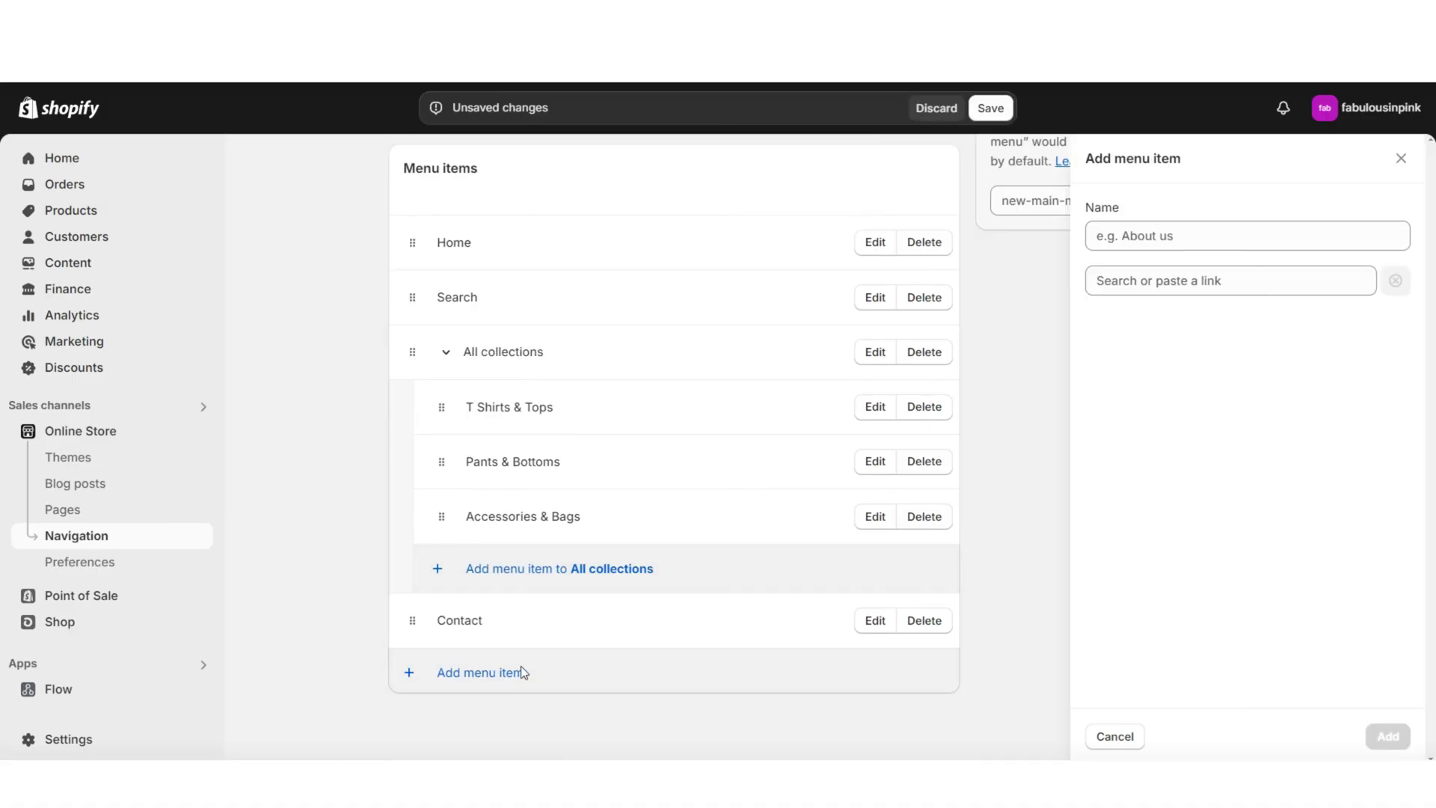
pyautogui.click(1138, 287)
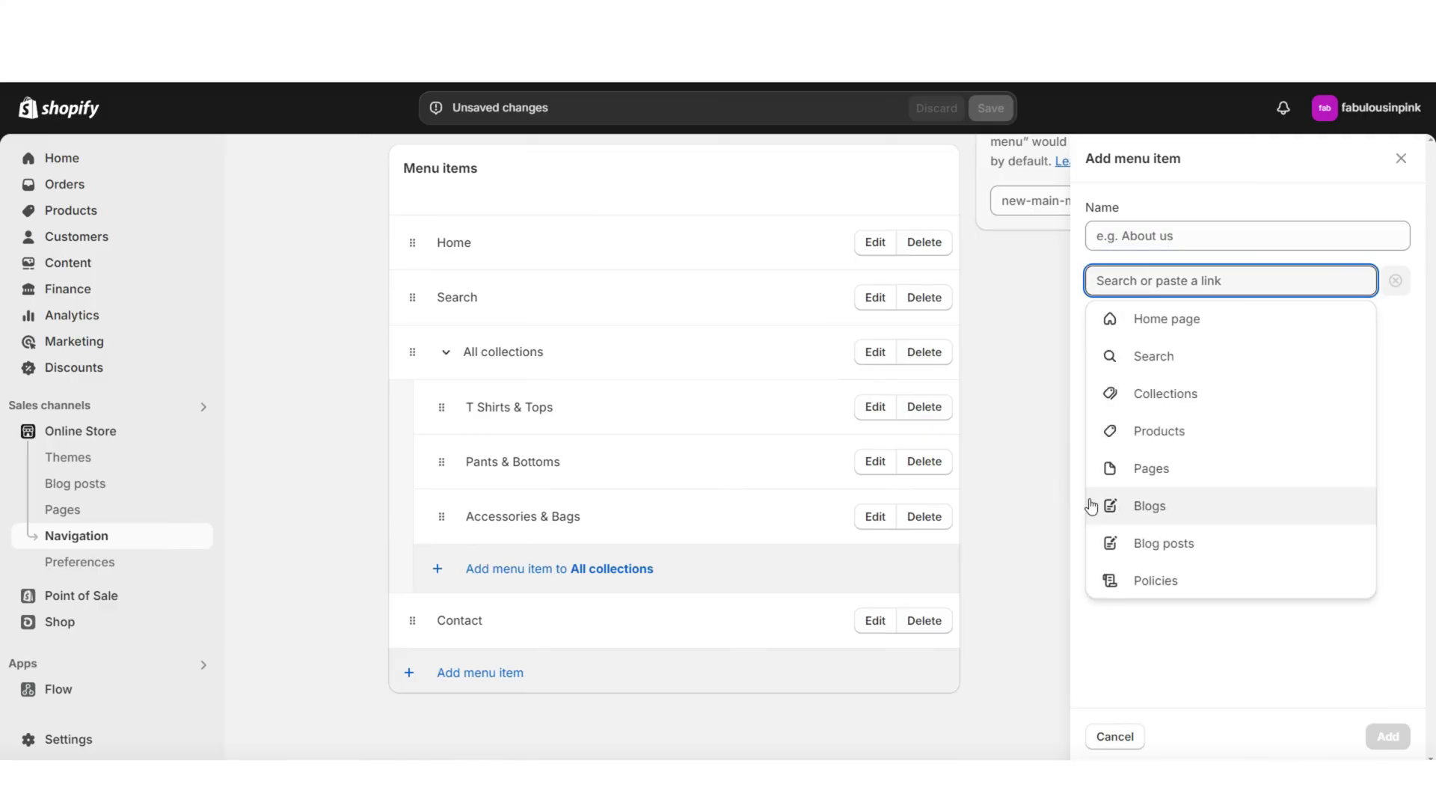
pyautogui.click(1129, 510)
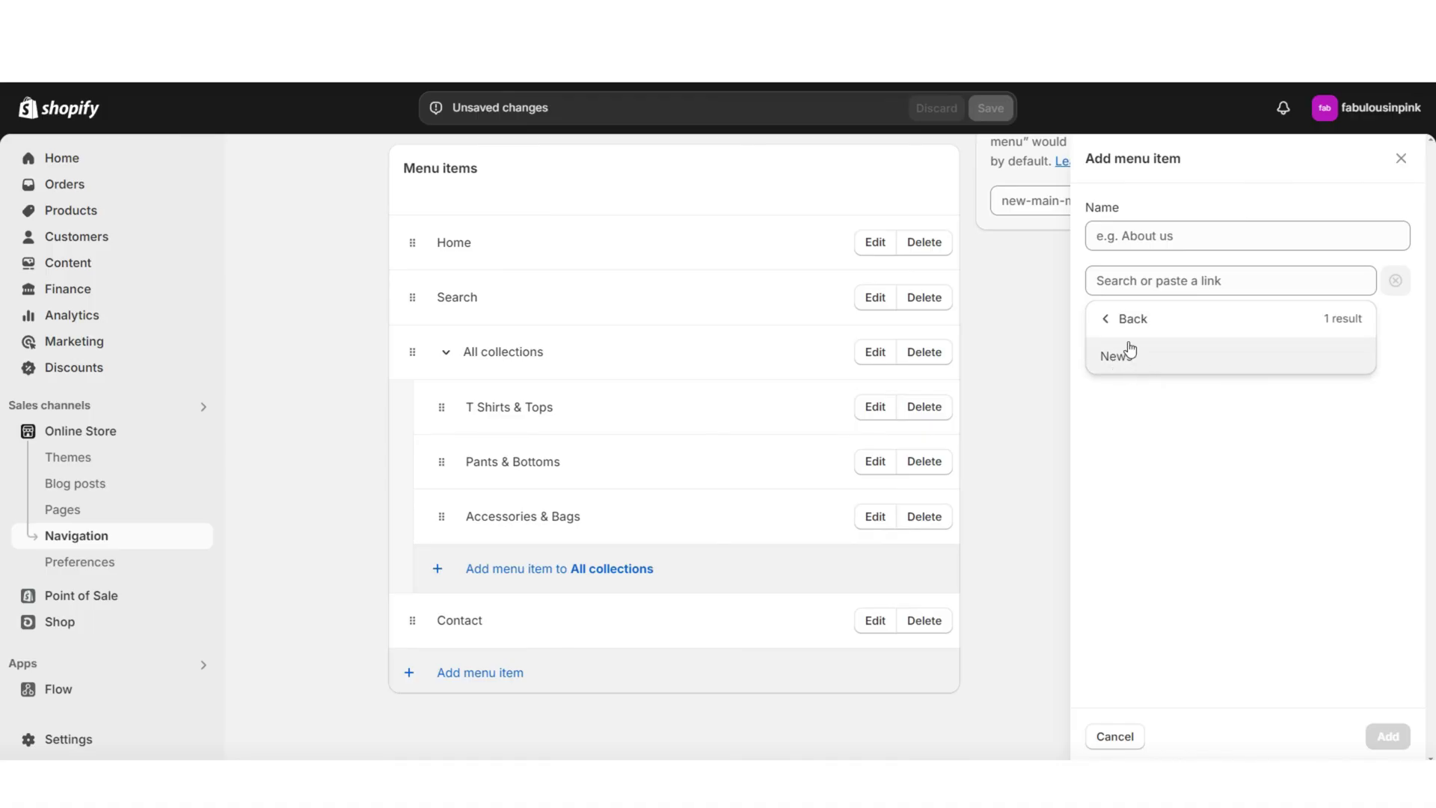
pyautogui.click(1142, 359)
pyautogui.click(1209, 246)
pyautogui.write('Blog')
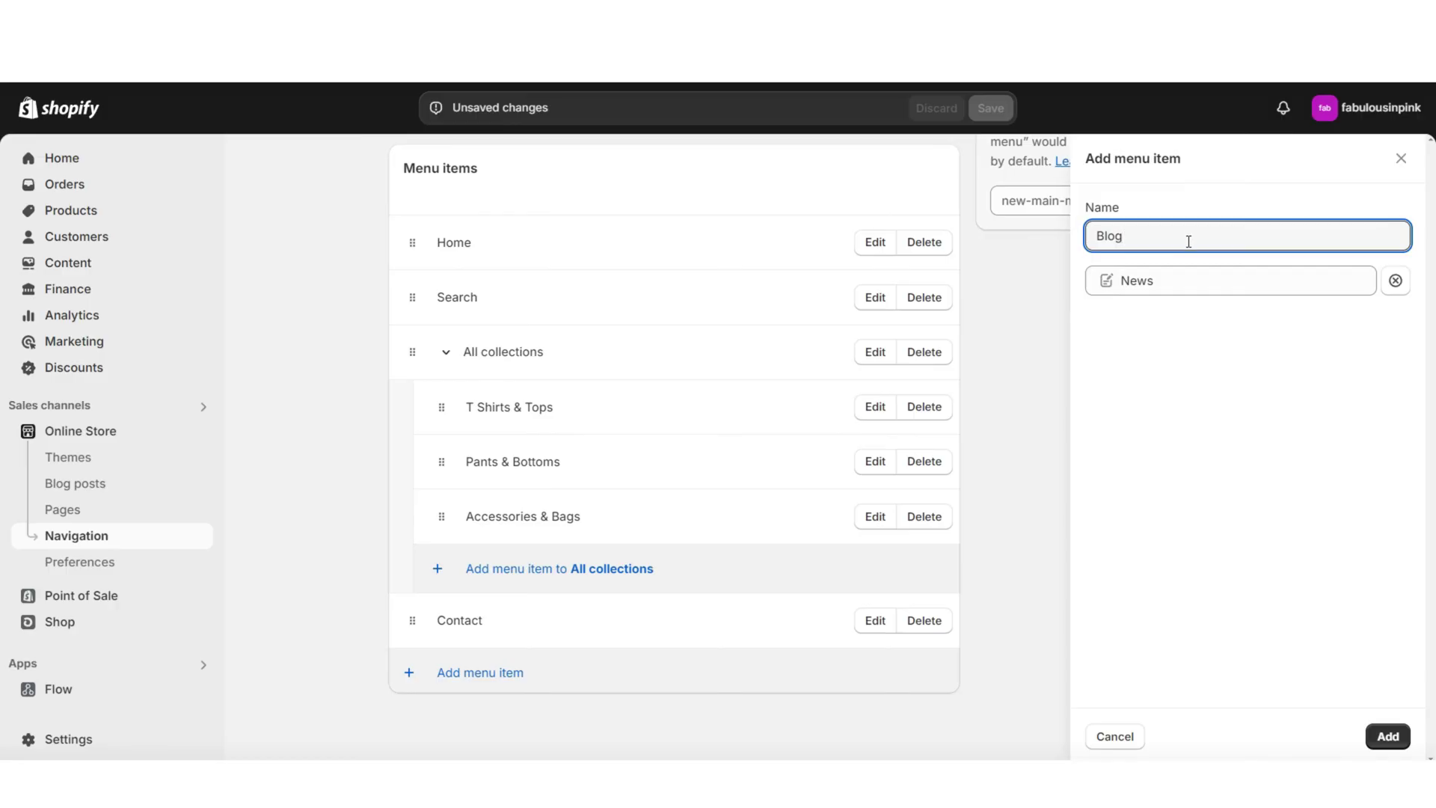
pyautogui.click(1387, 736)
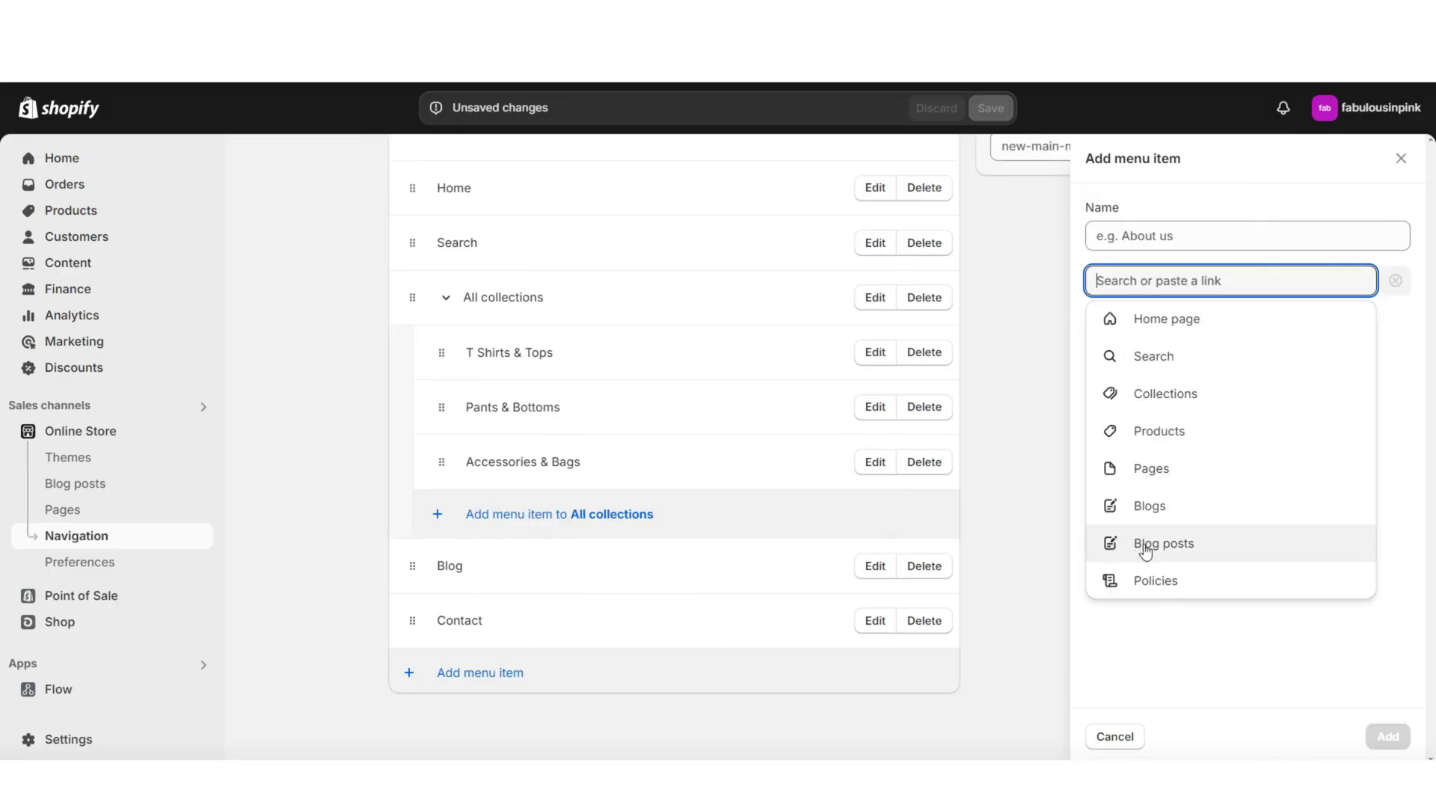
pyautogui.press('Escape')
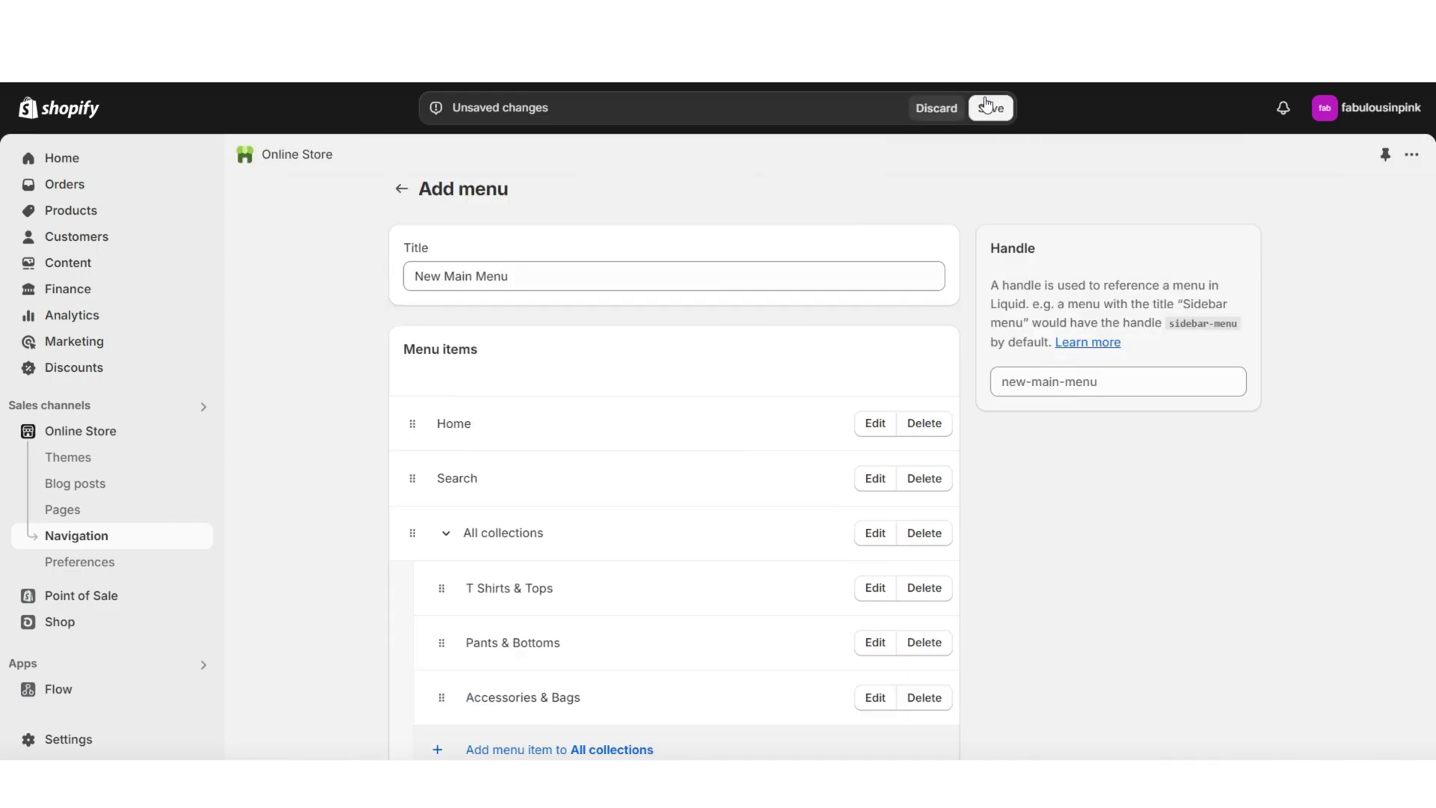
# Save New Main Menu and open the Fabulous In Pink theme editor at the header.
pyautogui.click(988, 110)
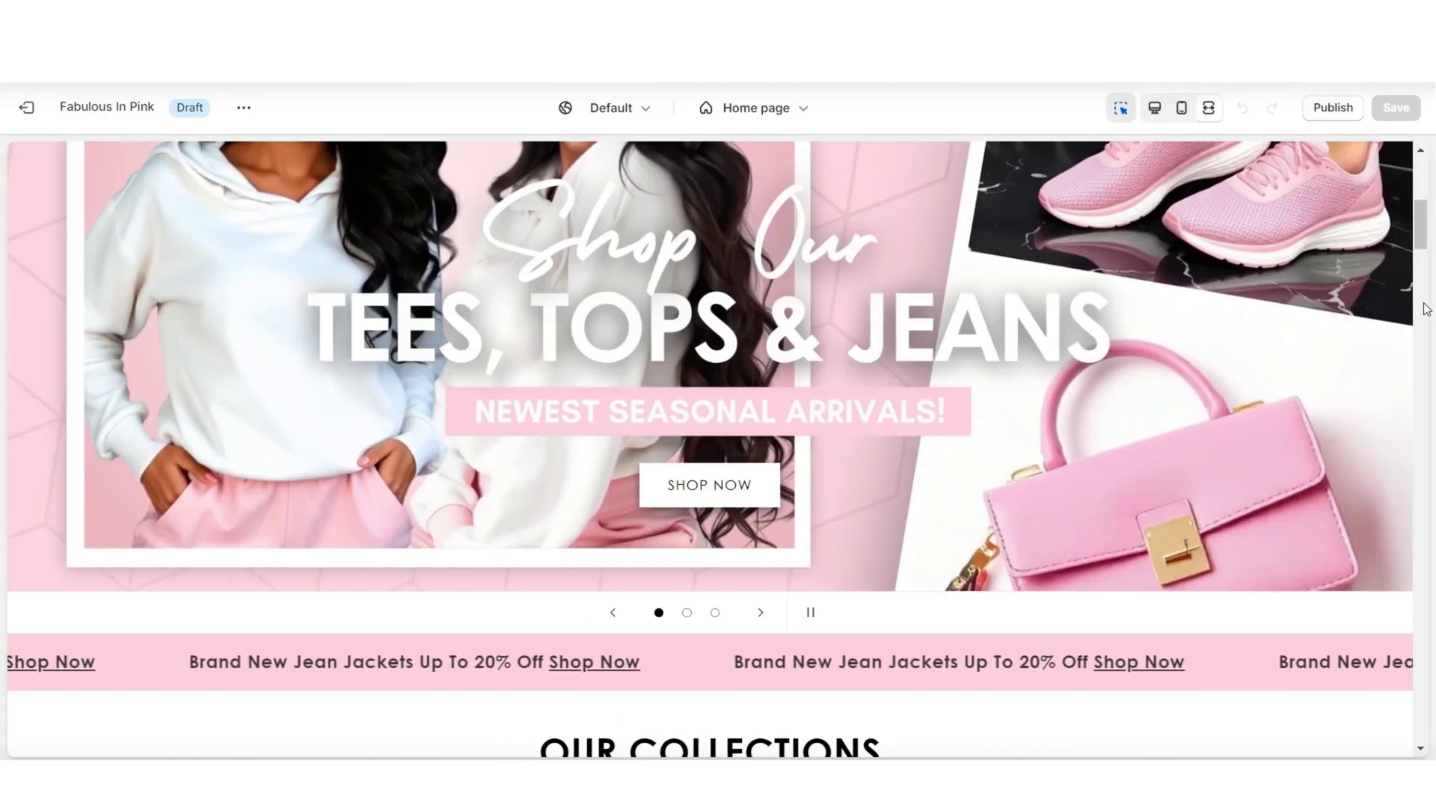
pyautogui.scroll(5, 1426, 309)
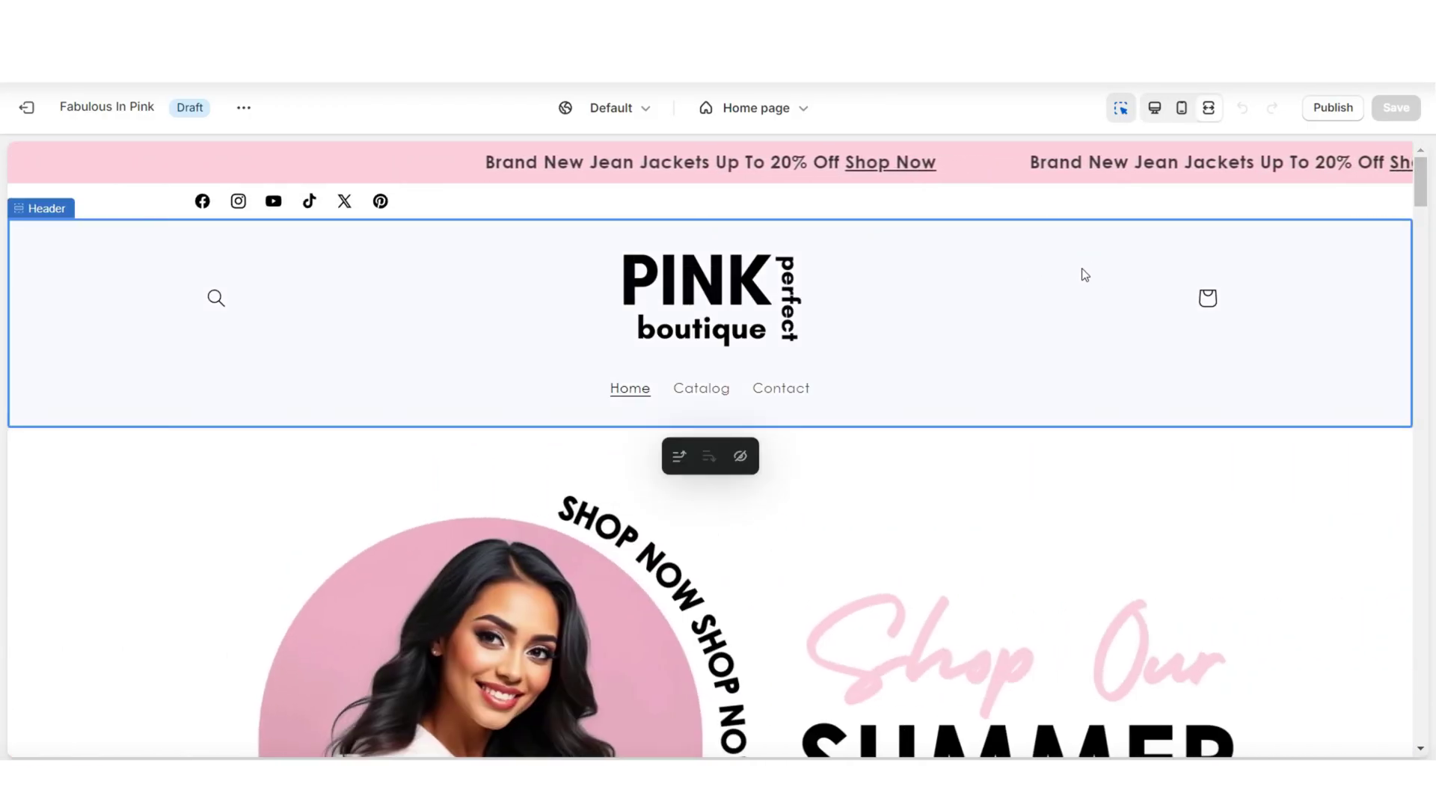
# Replace the header section's menu with New Main Menu.
pyautogui.click(1084, 274)
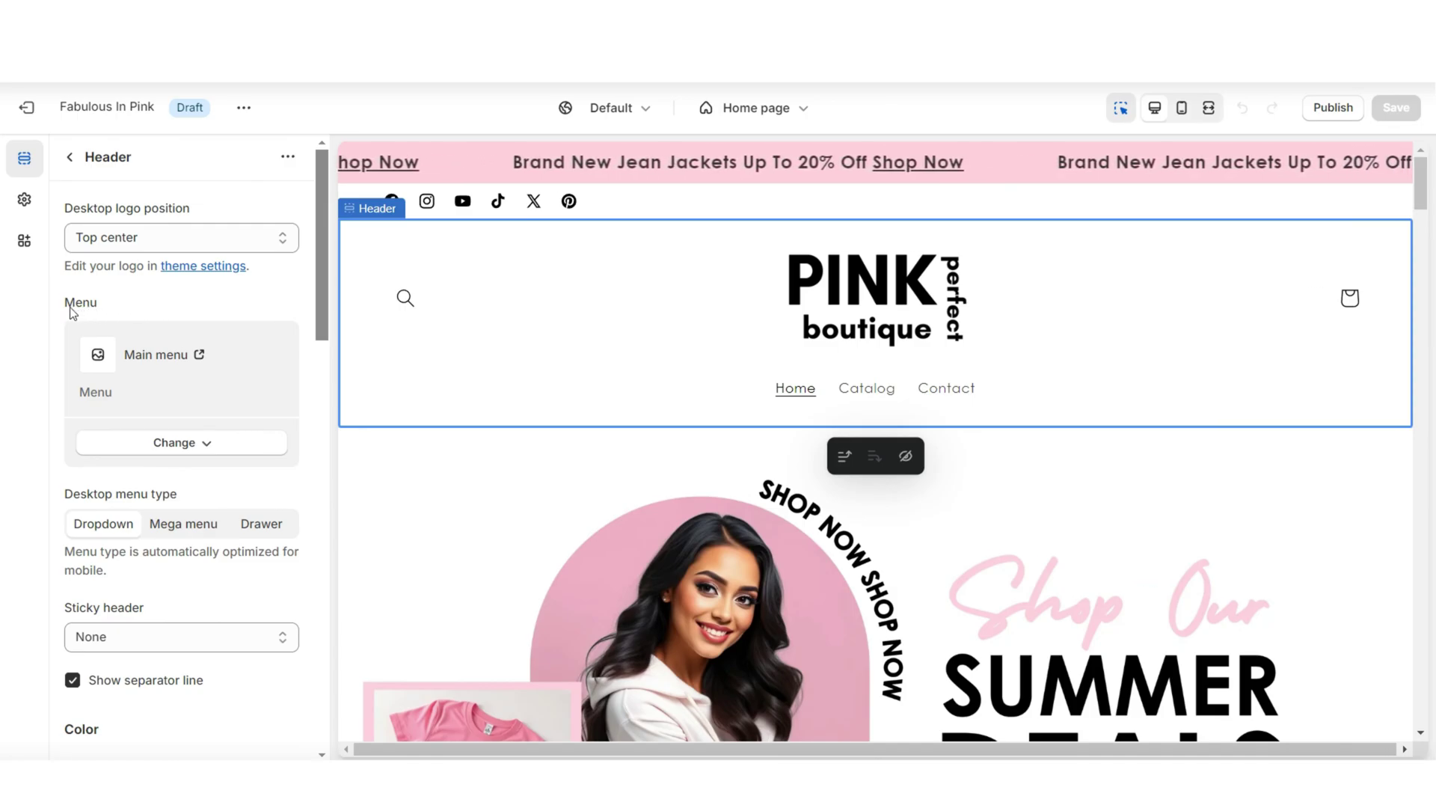
pyautogui.click(178, 444)
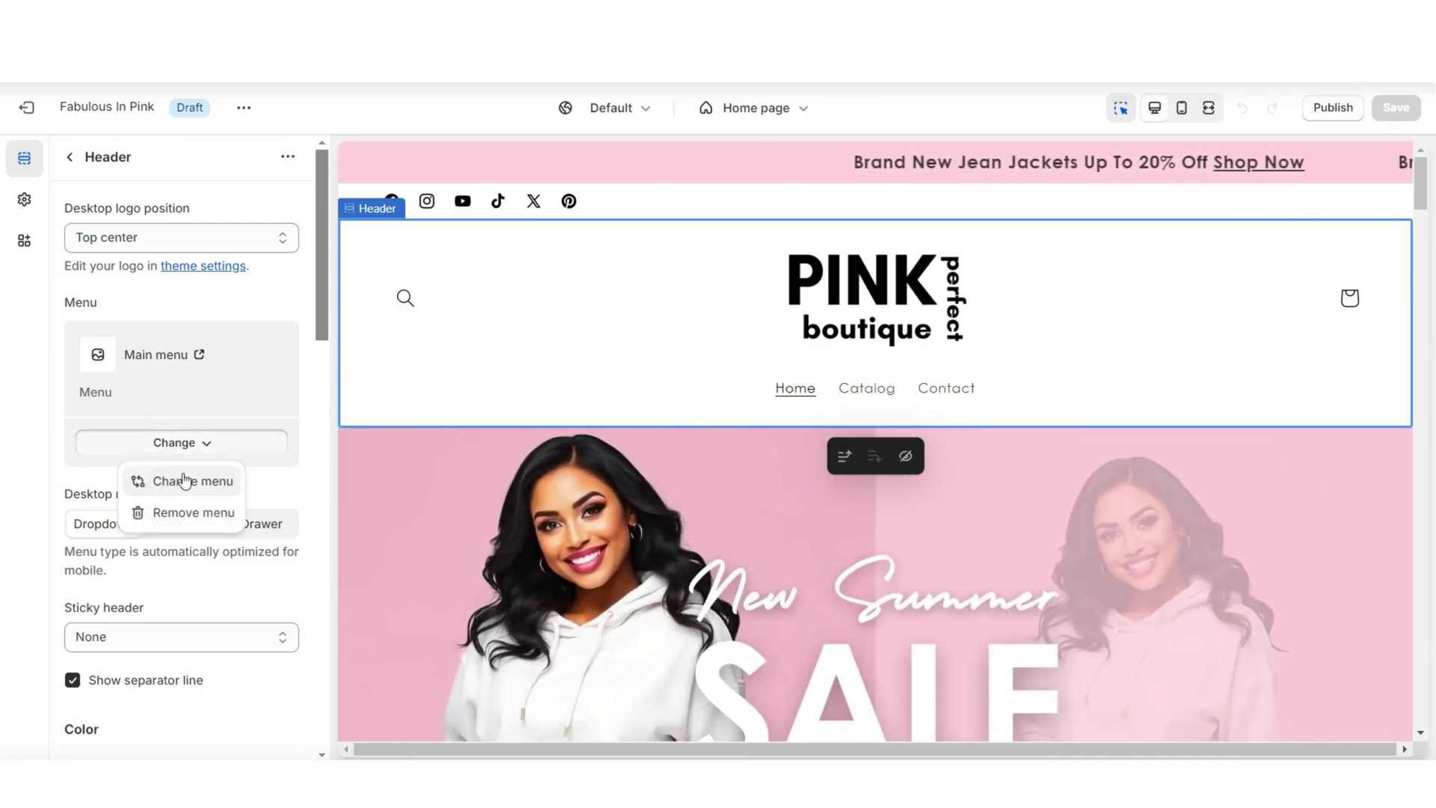
pyautogui.click(185, 478)
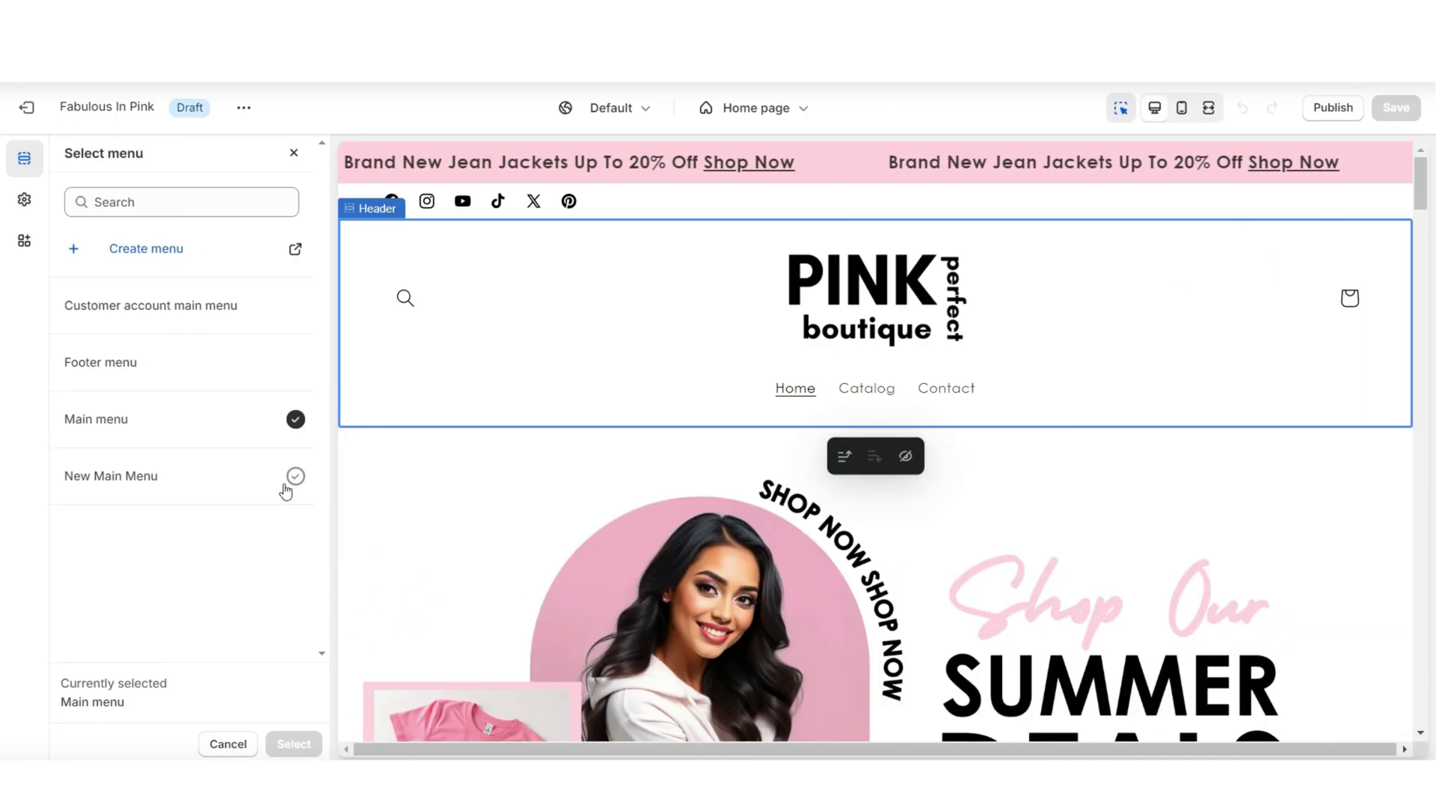
pyautogui.click(286, 492)
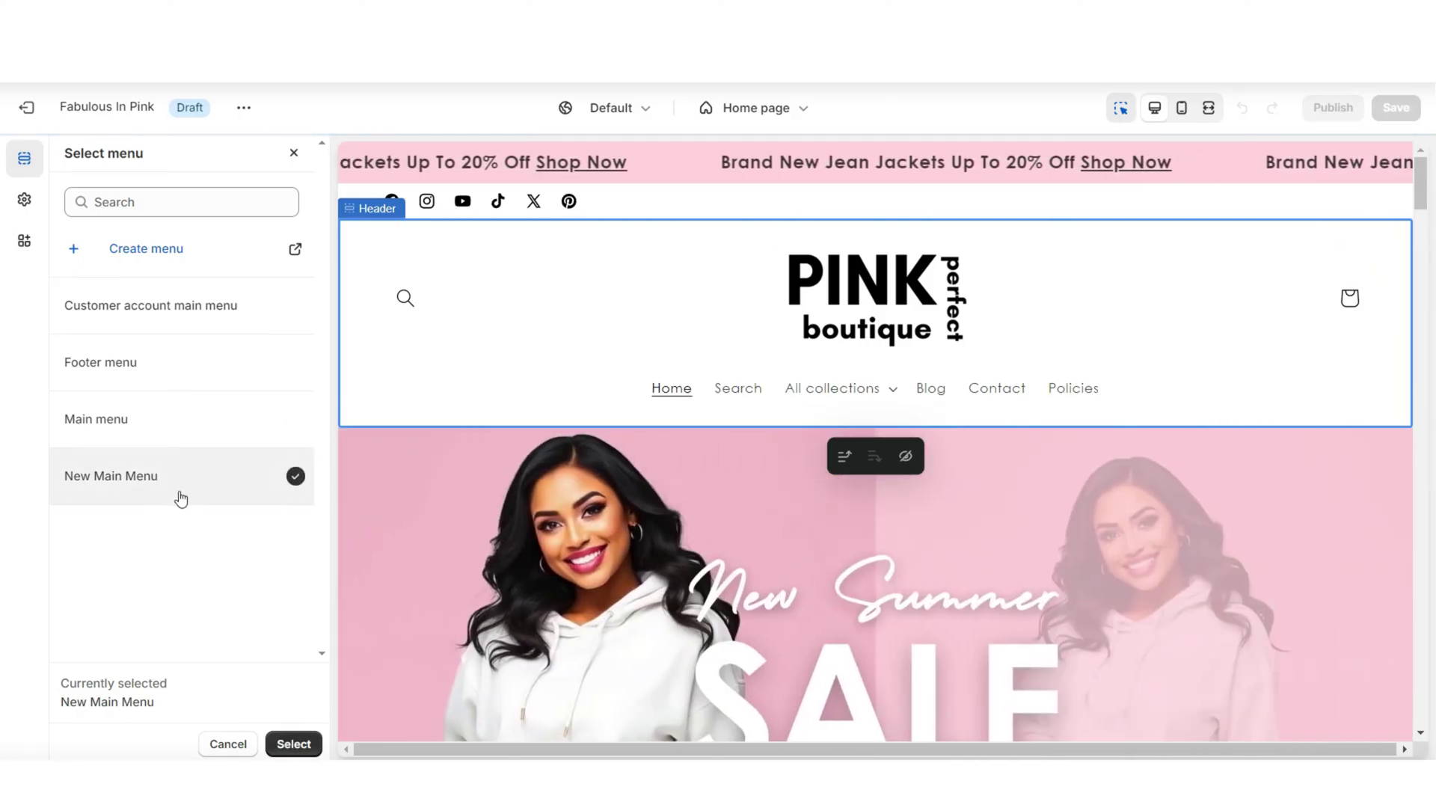
pyautogui.click(293, 743)
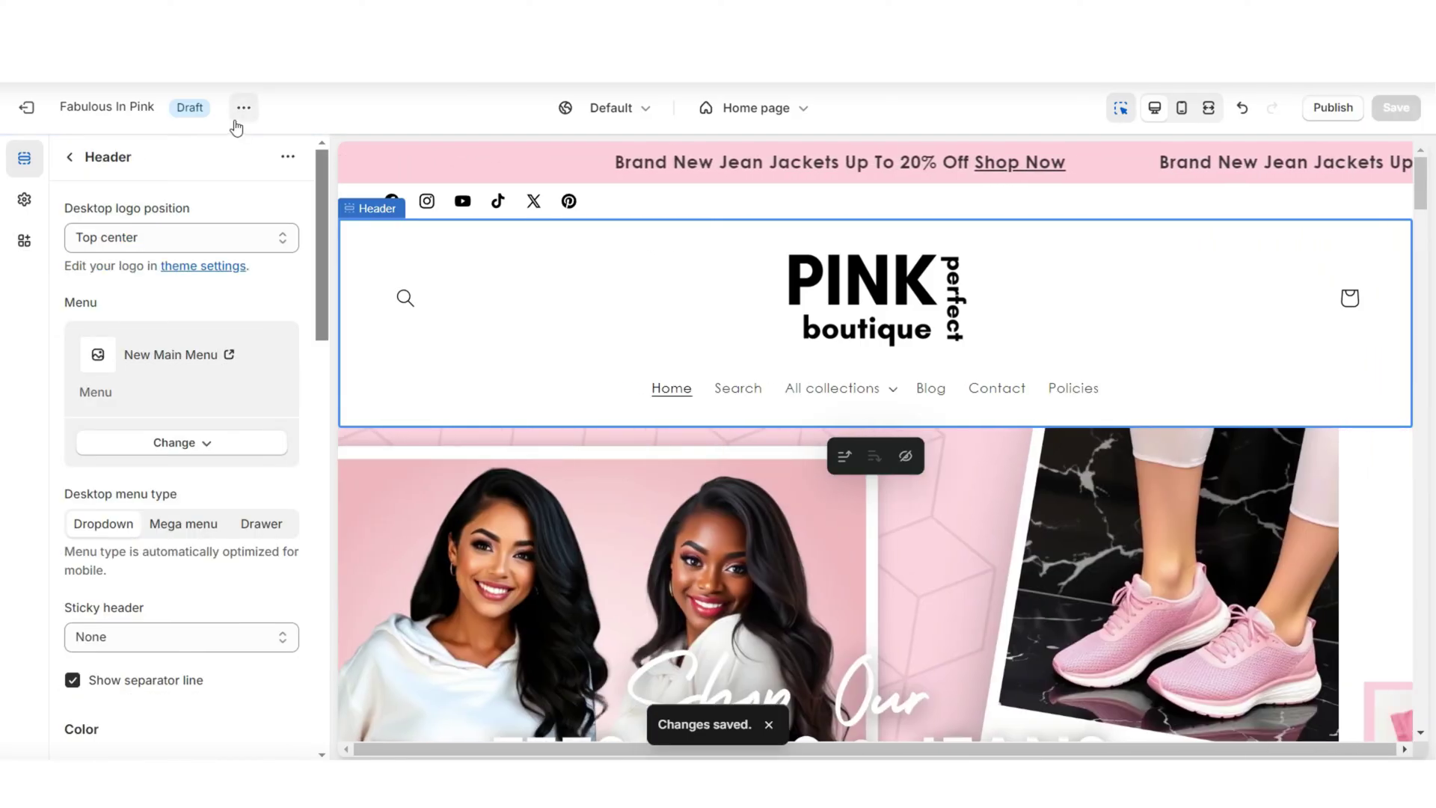
pyautogui.click(239, 115)
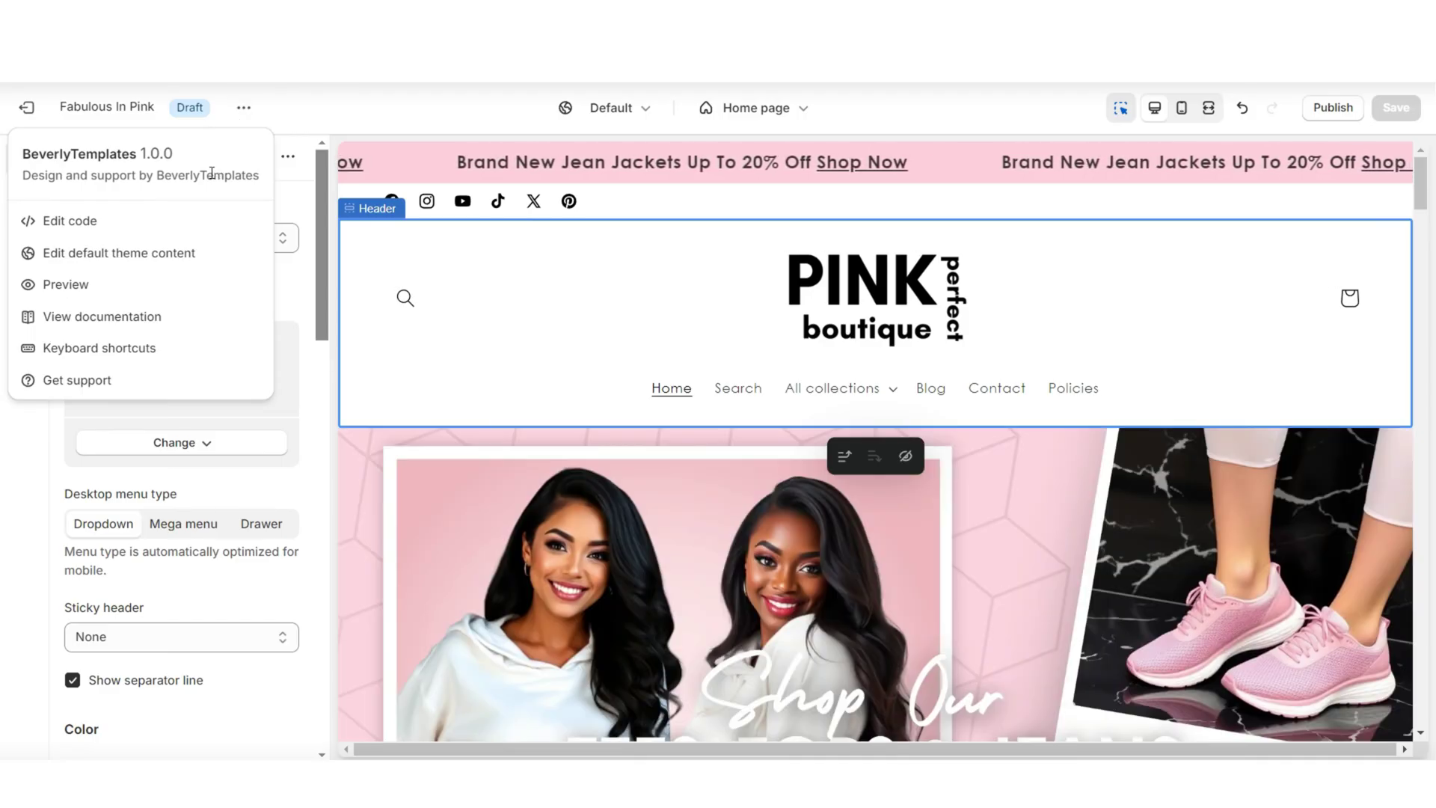
# Preview the storefront and test the Search, All collections > T Shirts & Tops and Contact header links.
pyautogui.click(89, 285)
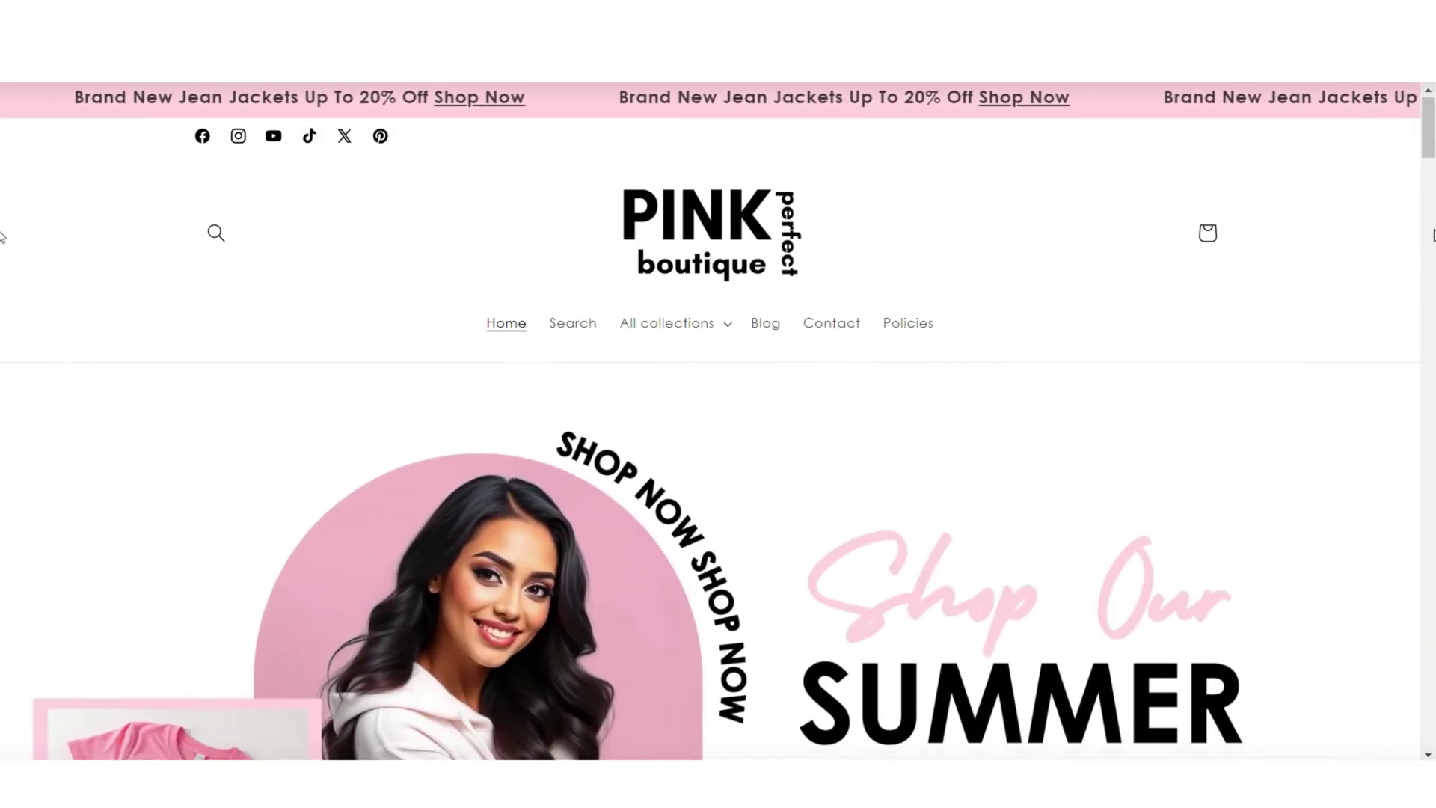
pyautogui.scroll(-4, 2, 236)
pyautogui.scroll(-5, 2, 237)
pyautogui.scroll(10, 800, 371)
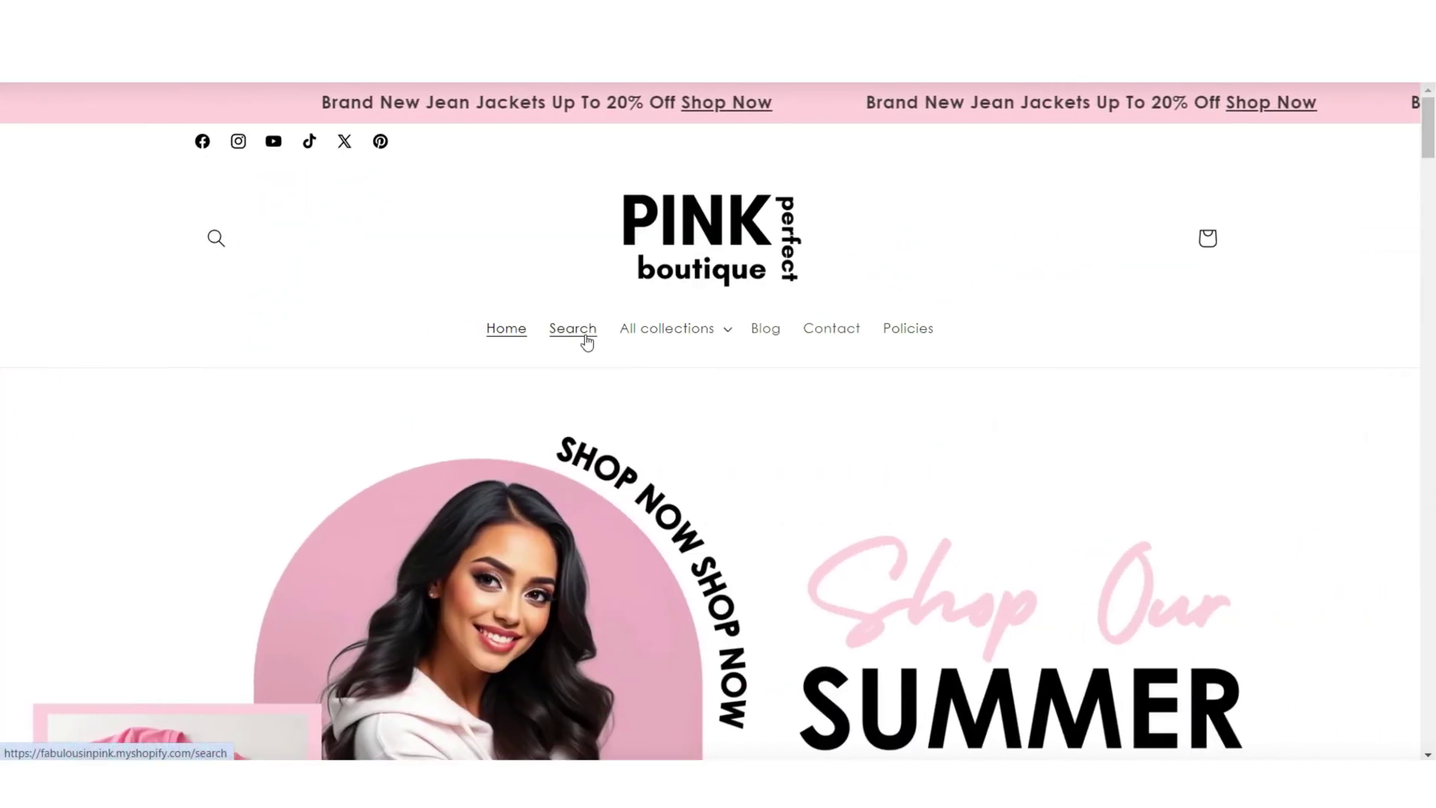
pyautogui.click(585, 338)
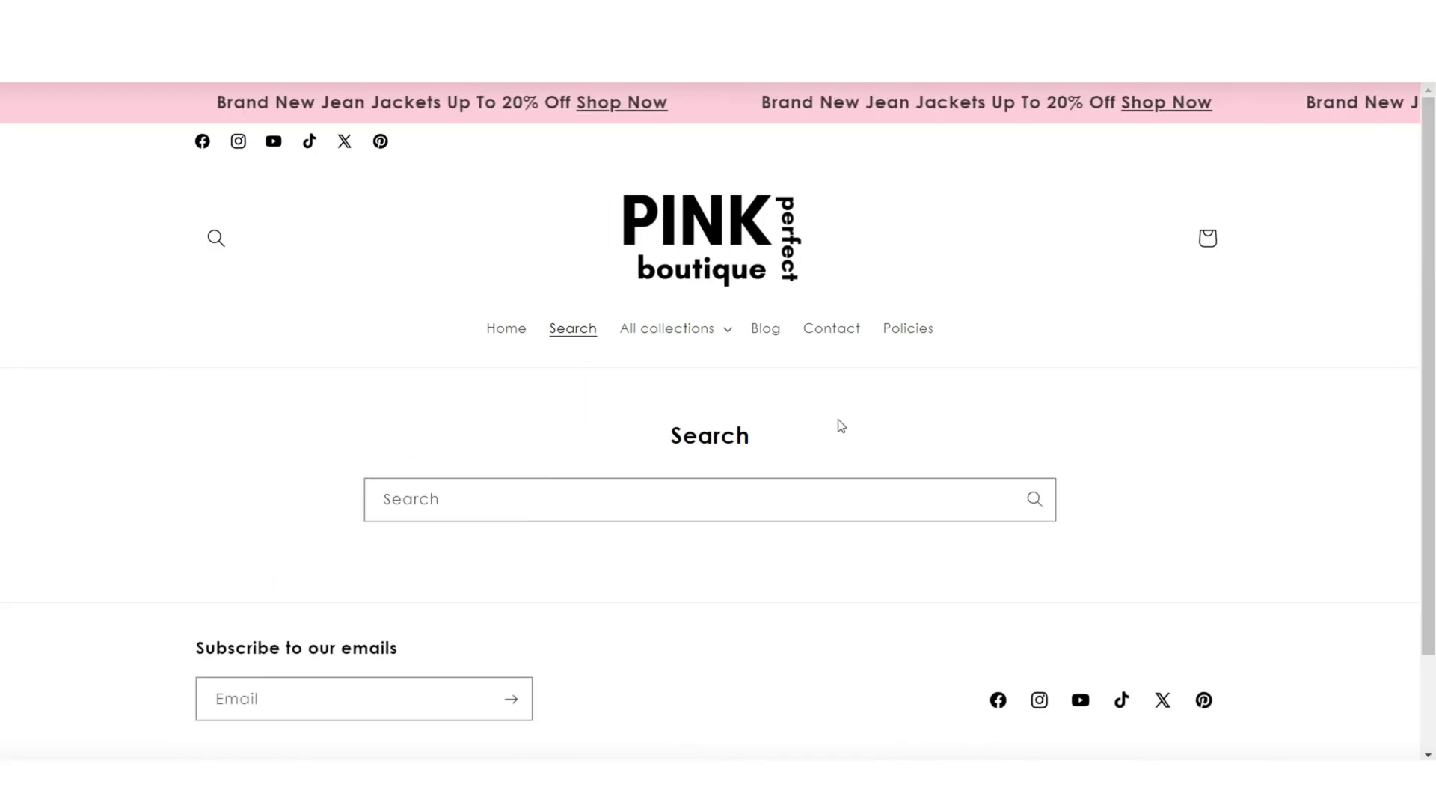
pyautogui.click(718, 342)
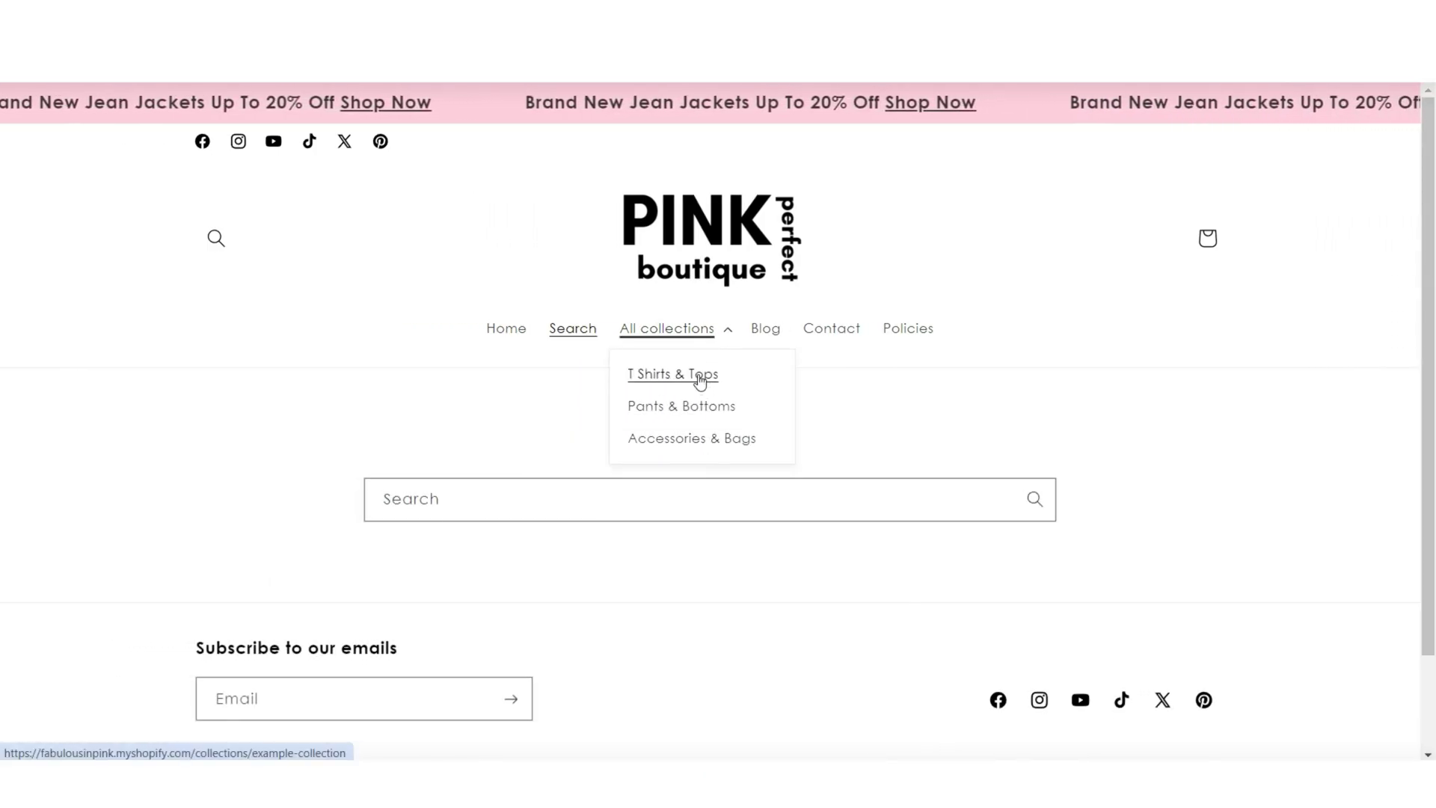
pyautogui.click(701, 374)
pyautogui.scroll(-2, 4, 490)
pyautogui.scroll(1, 4, 486)
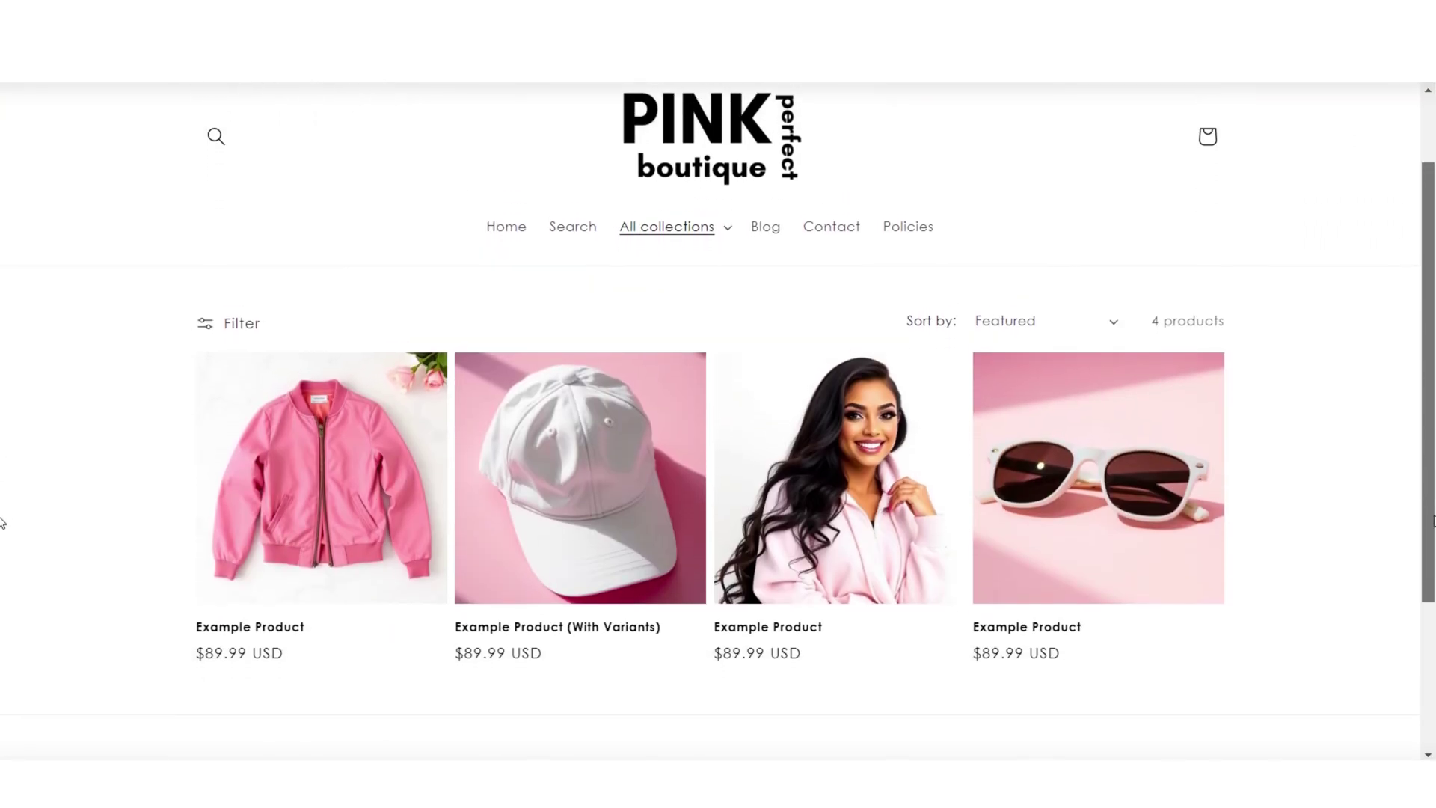
pyautogui.click(831, 291)
pyautogui.scroll(-3, 2, 463)
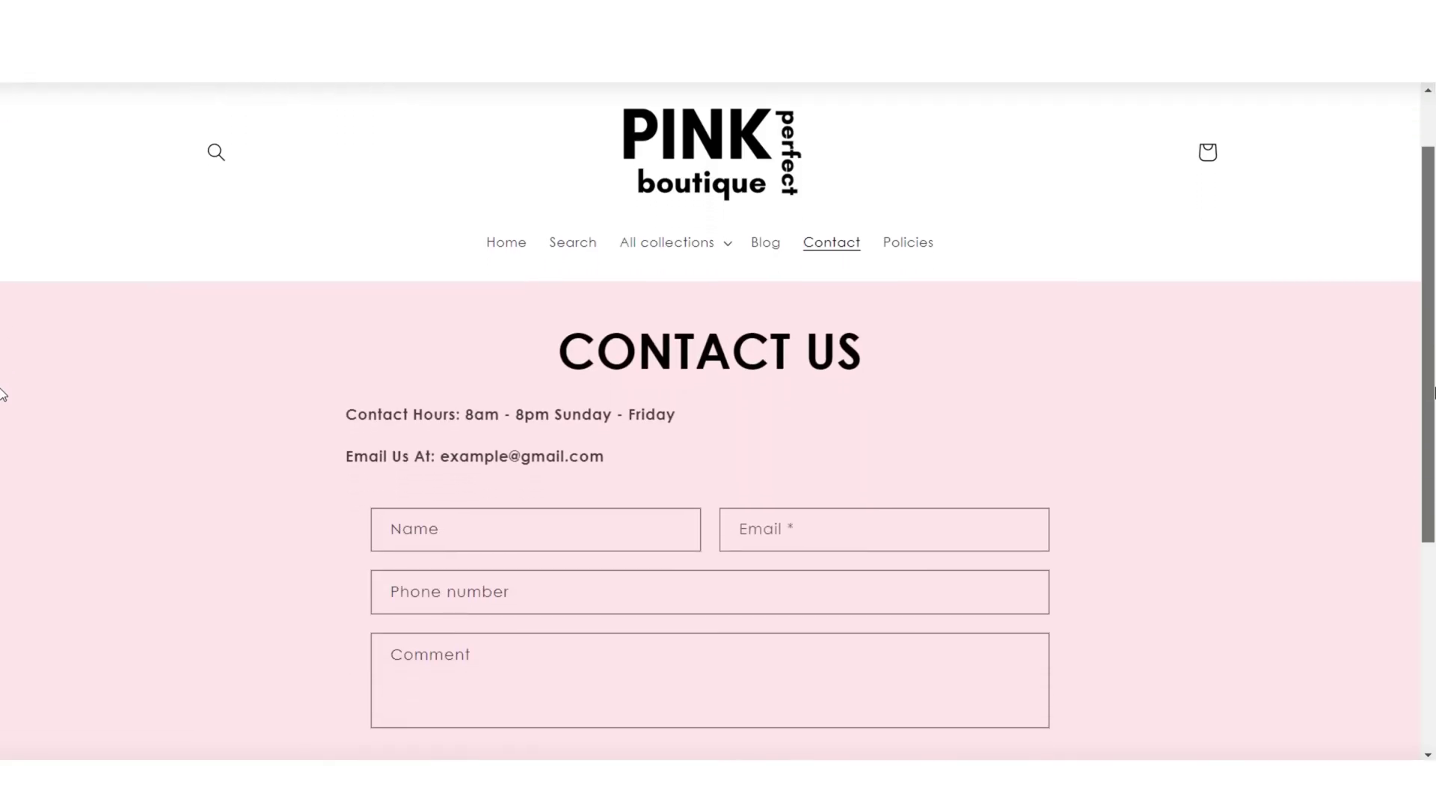
pyautogui.scroll(3, 2, 456)
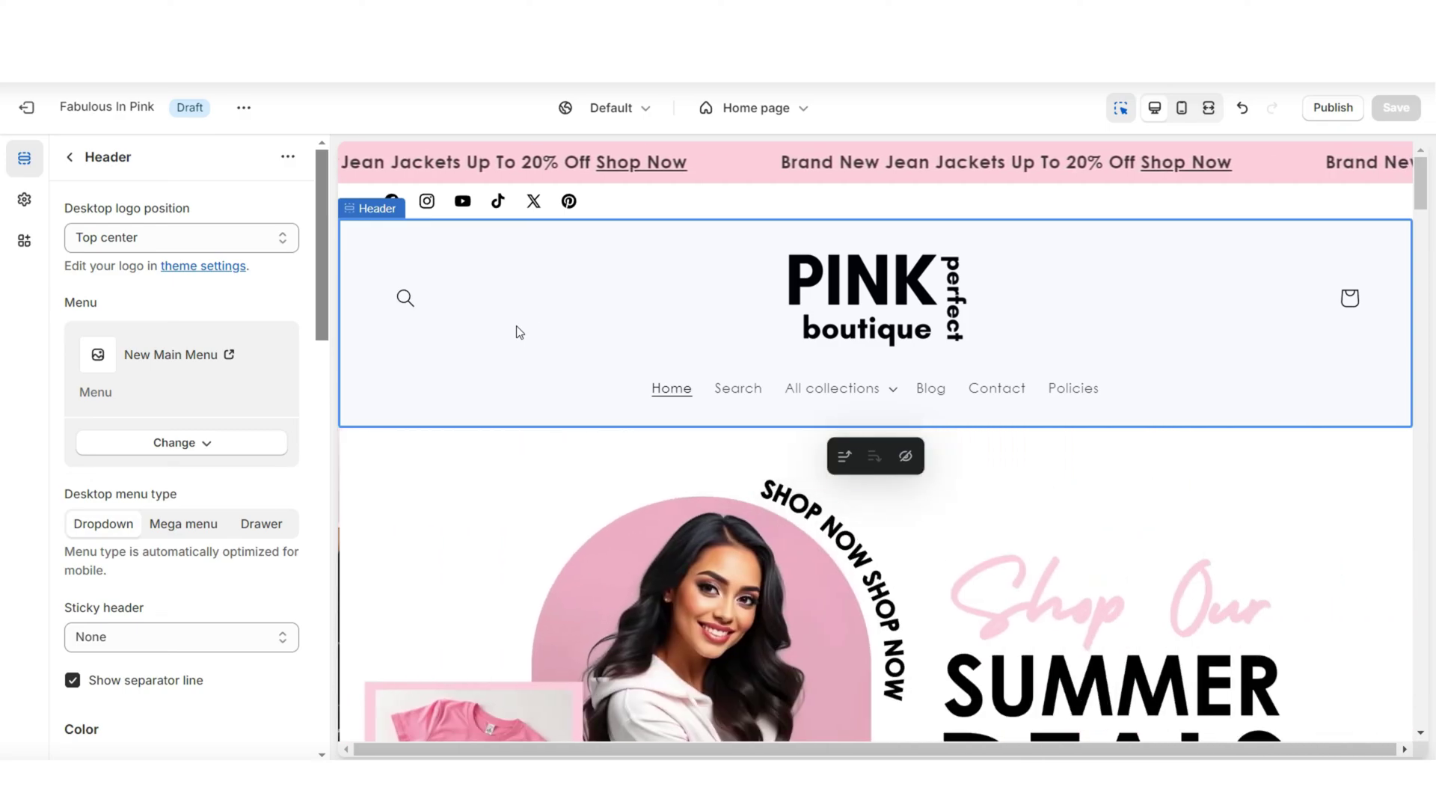
# Try the Drawer desktop menu type in fullscreen preview, opening All collections, then revert to Dropdown.
pyautogui.scroll(-4, 299, 284)
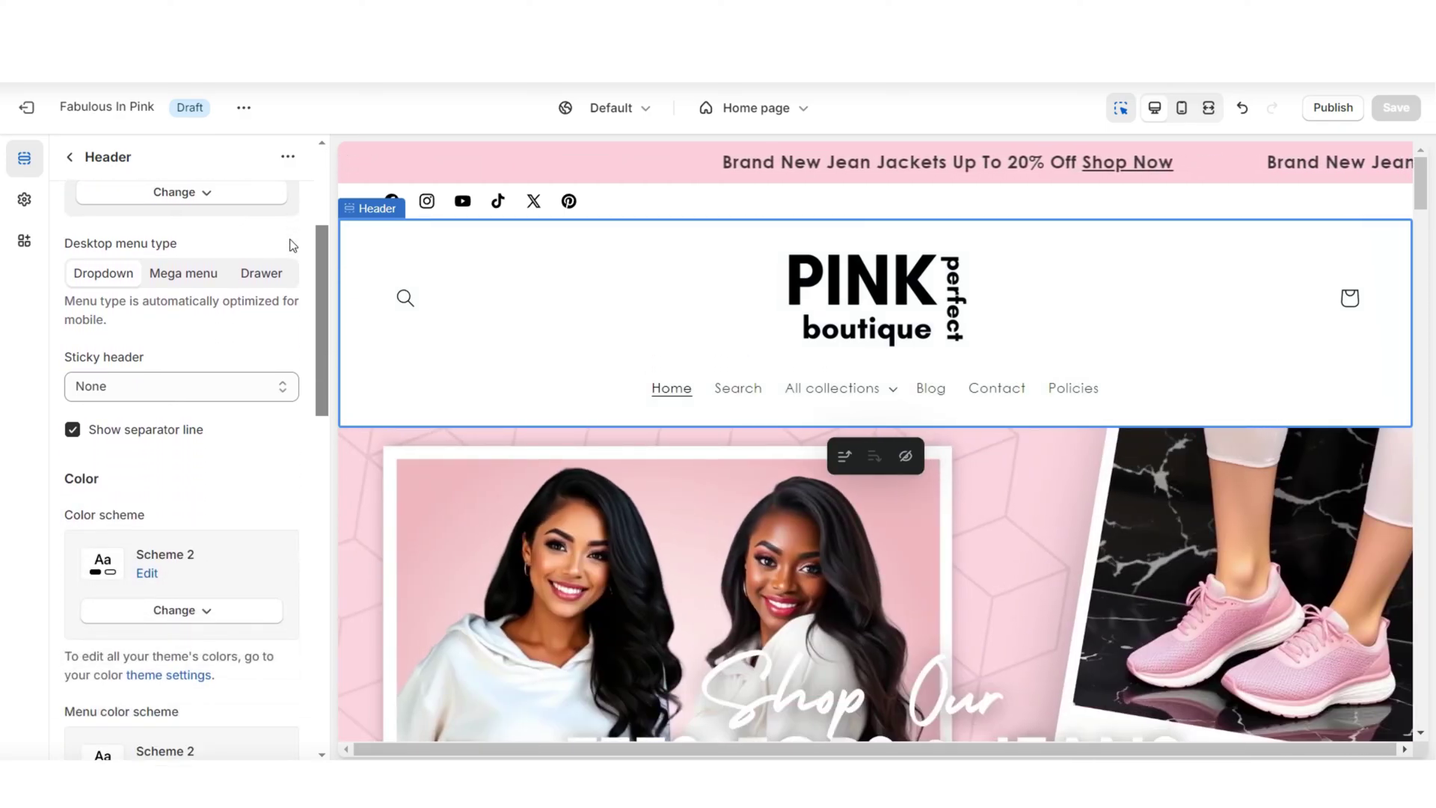
pyautogui.scroll(1, 126, 287)
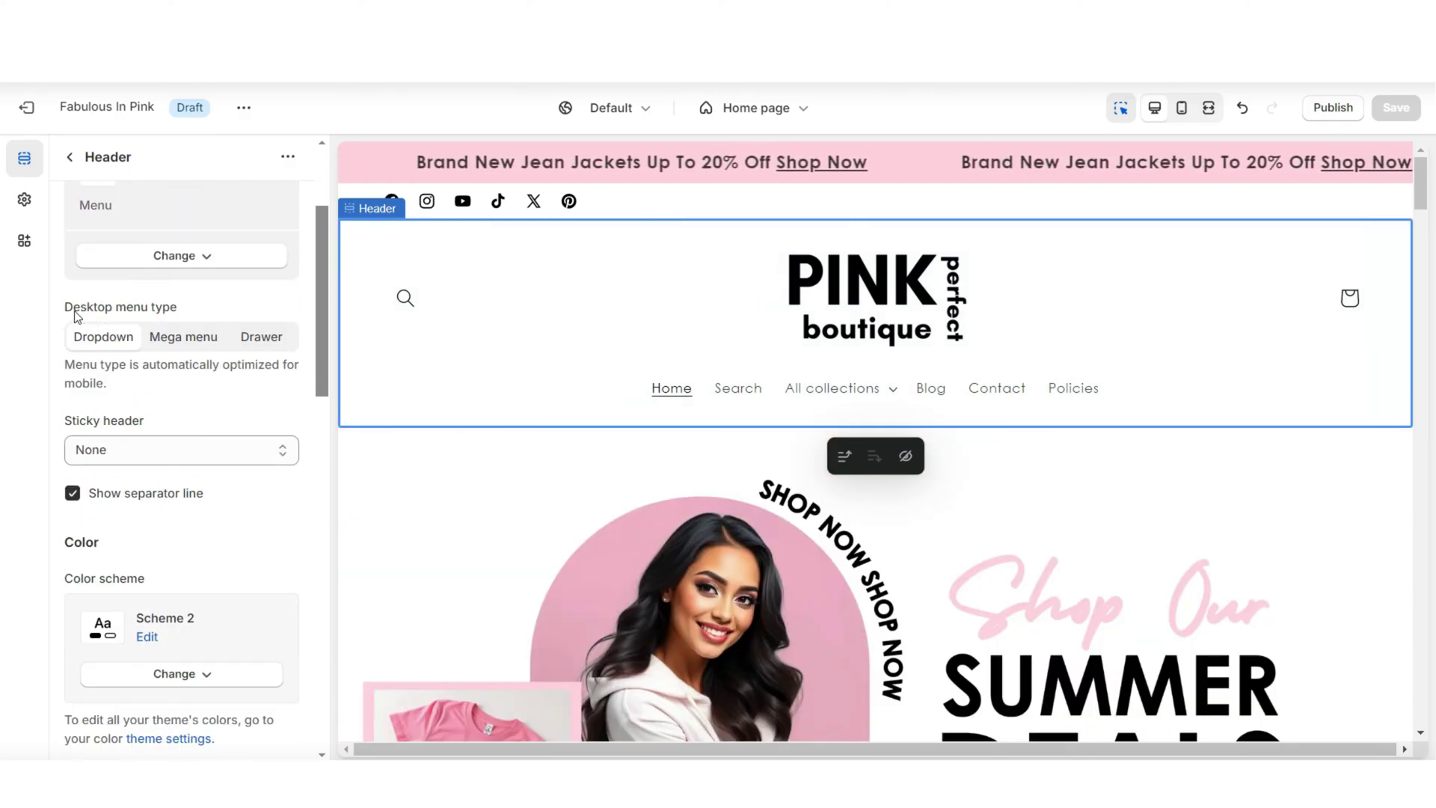
pyautogui.click(261, 336)
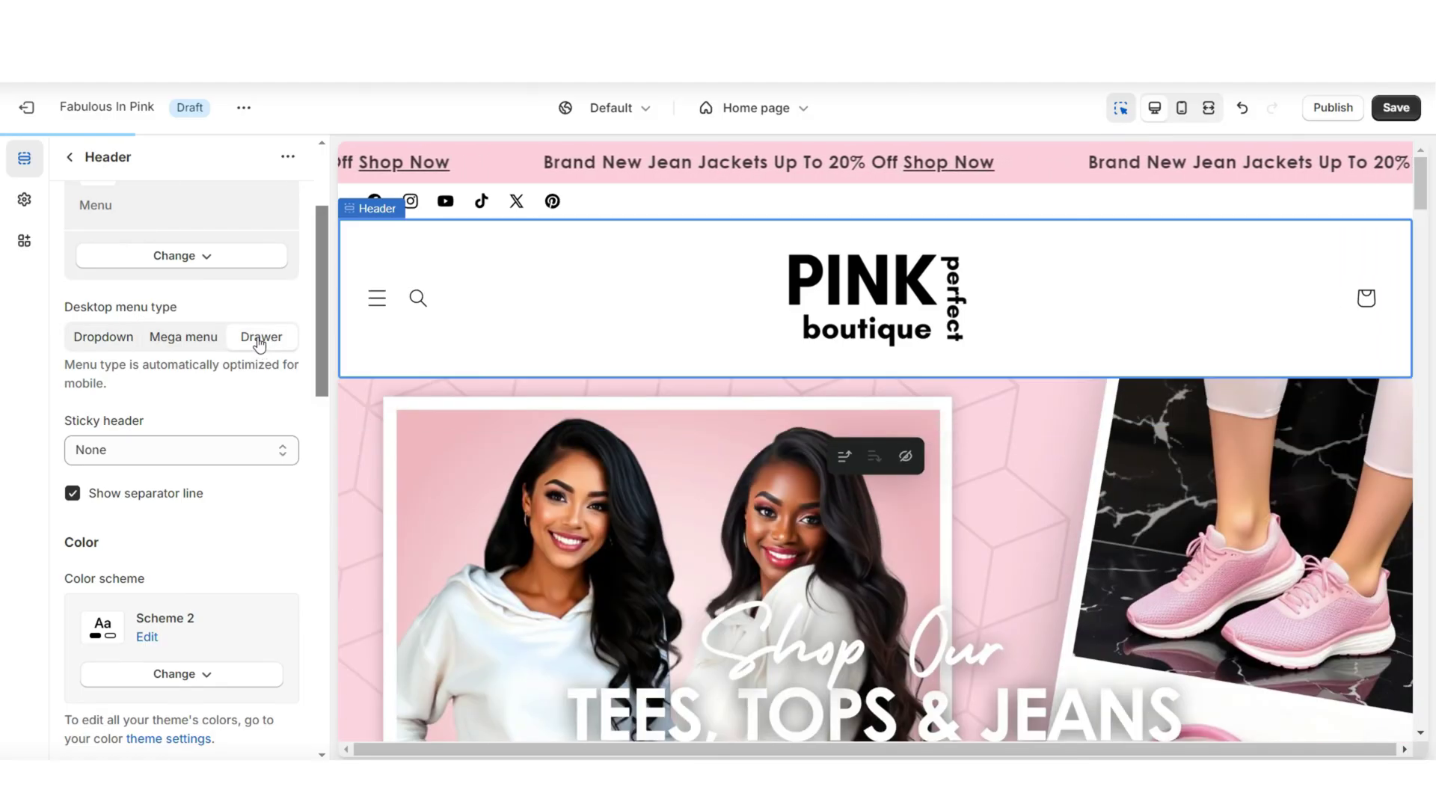
pyautogui.click(1208, 107)
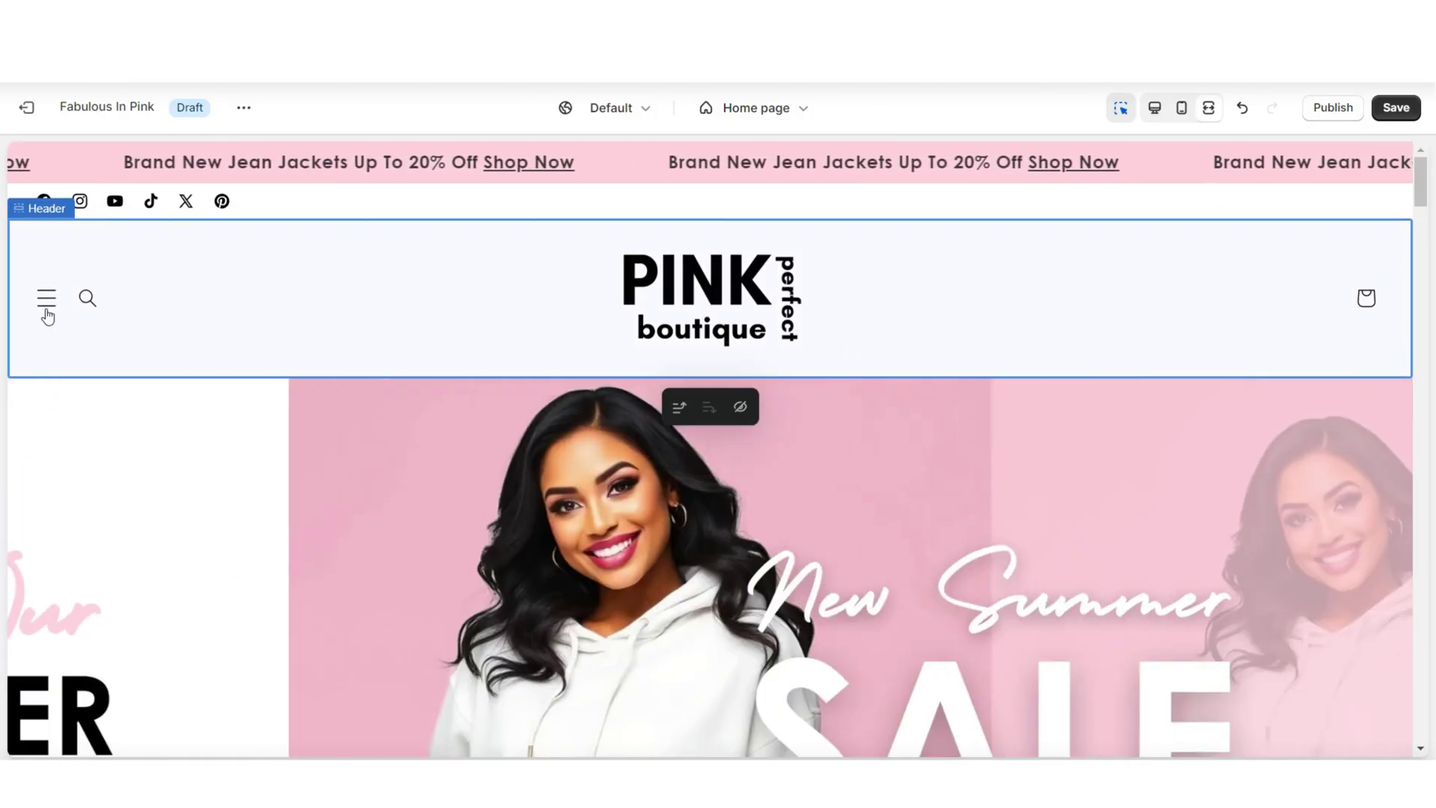
pyautogui.click(47, 301)
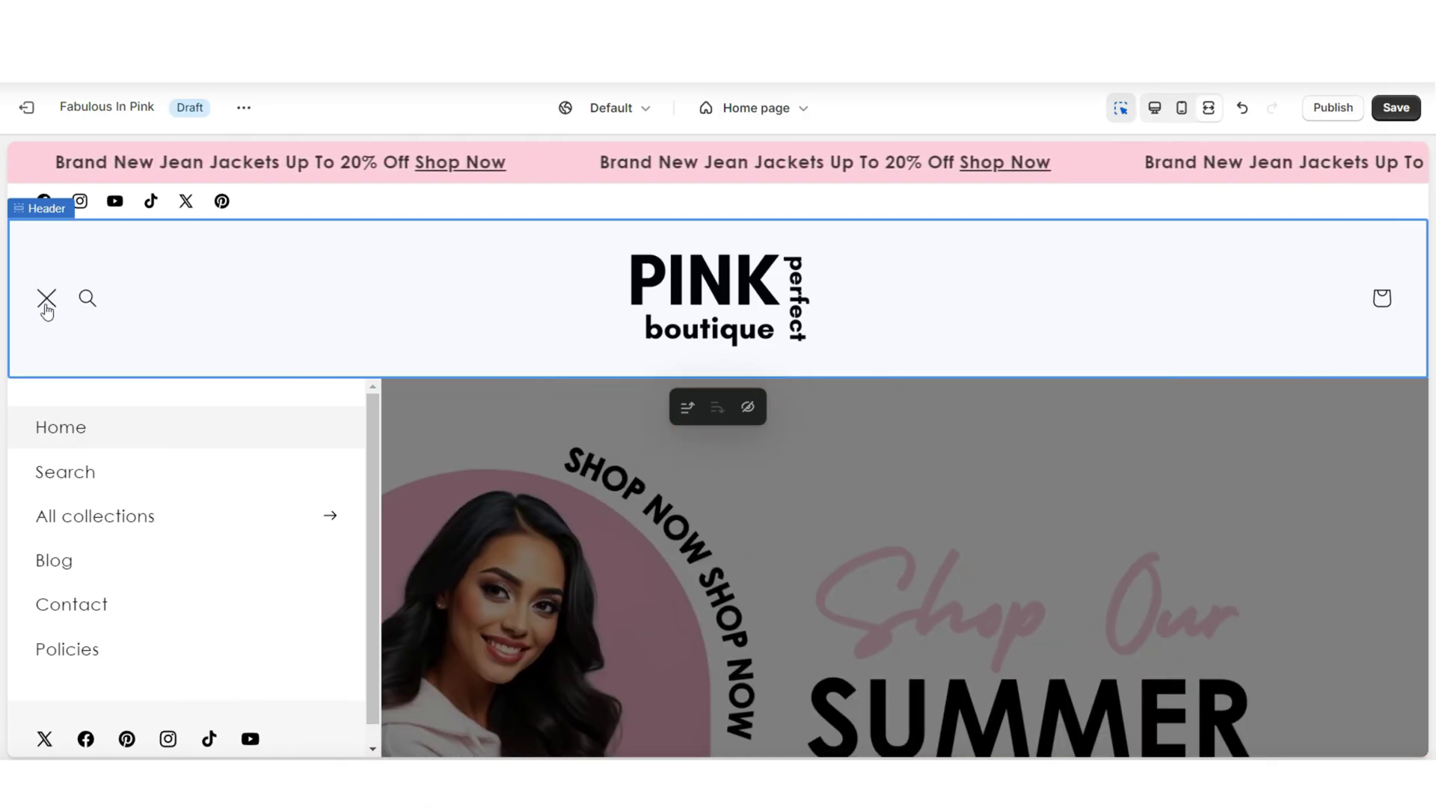
pyautogui.click(248, 527)
pyautogui.hotkey('ctrl', 's')
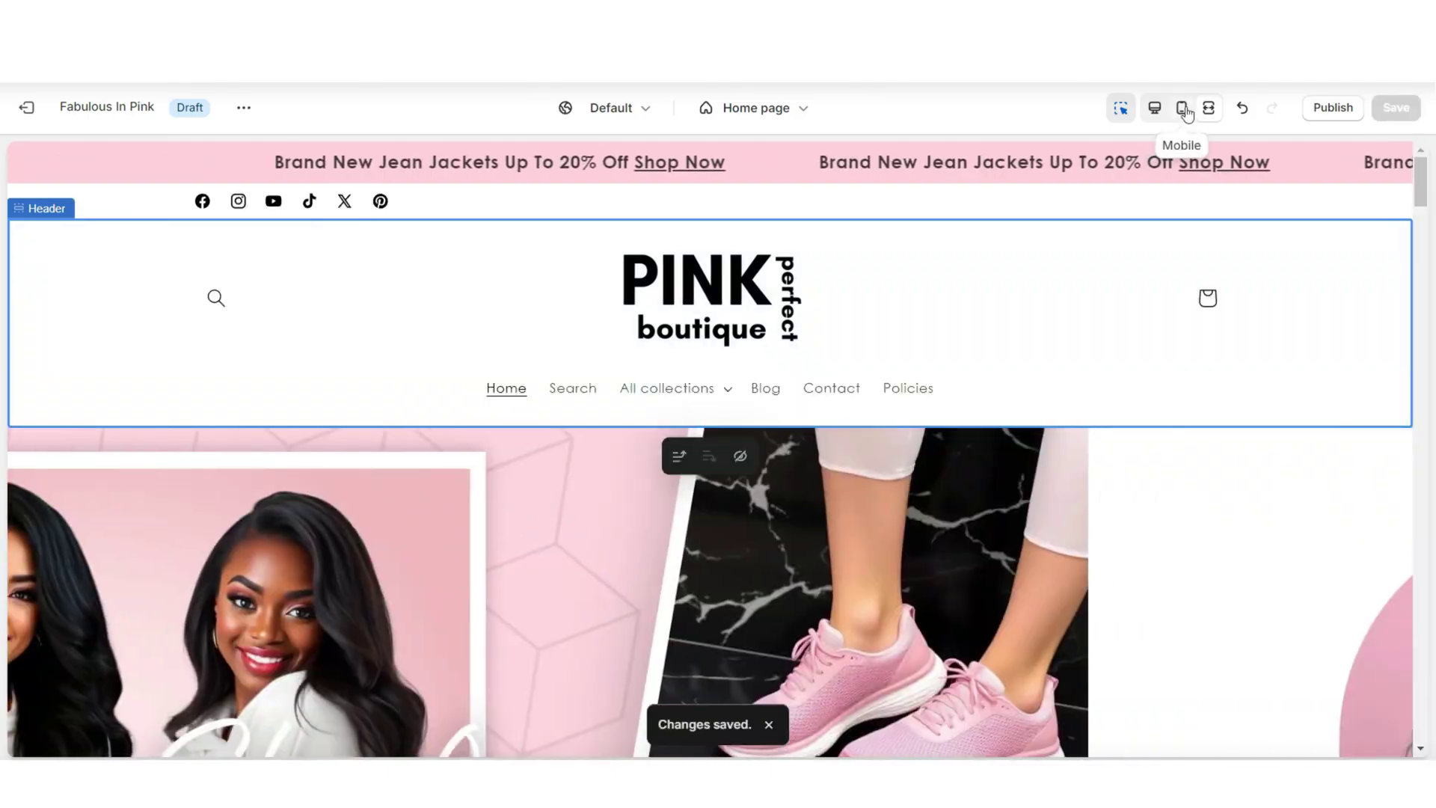
# Check the hamburger menu and All collections submenu in the mobile preview, then return to desktop.
pyautogui.click(1182, 109)
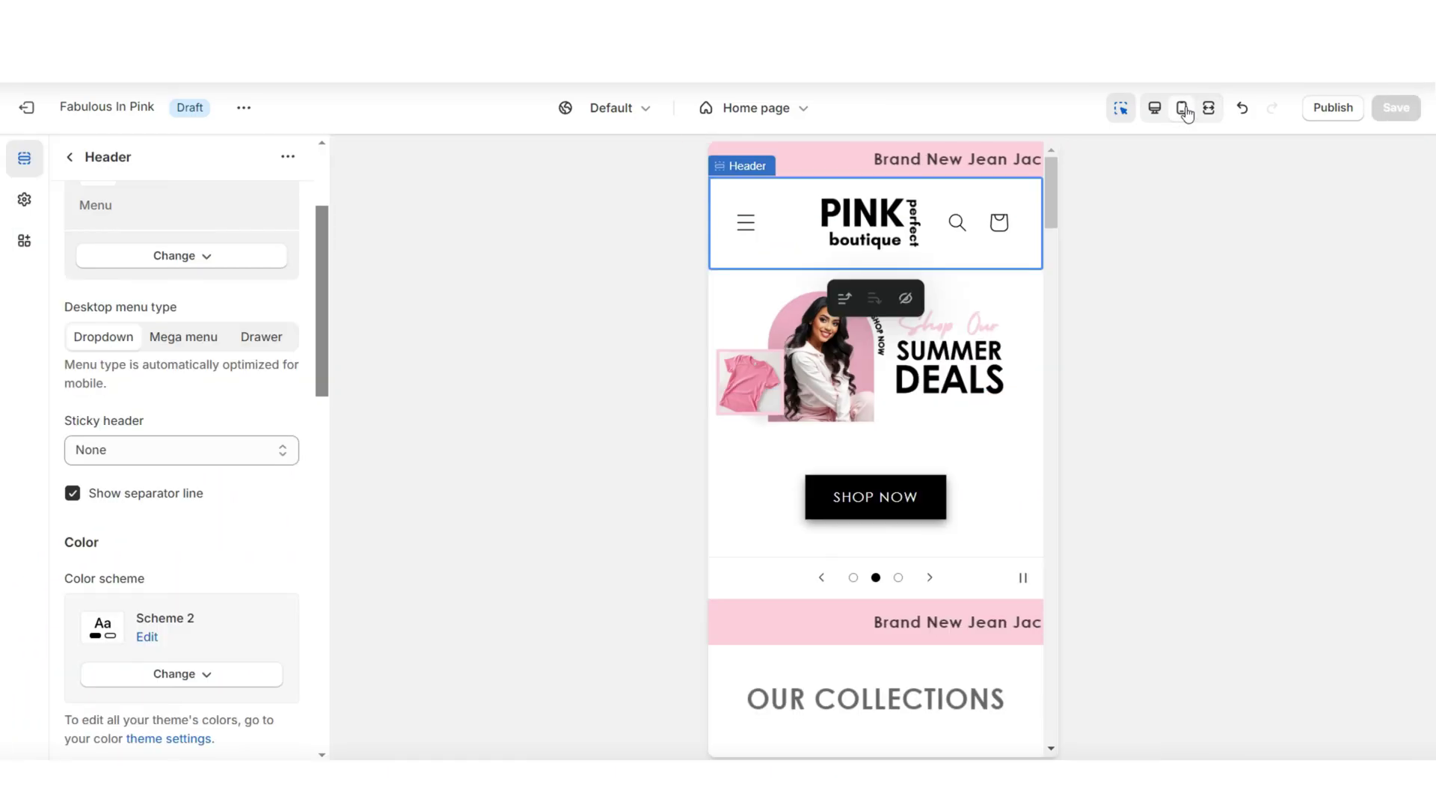
pyautogui.click(744, 225)
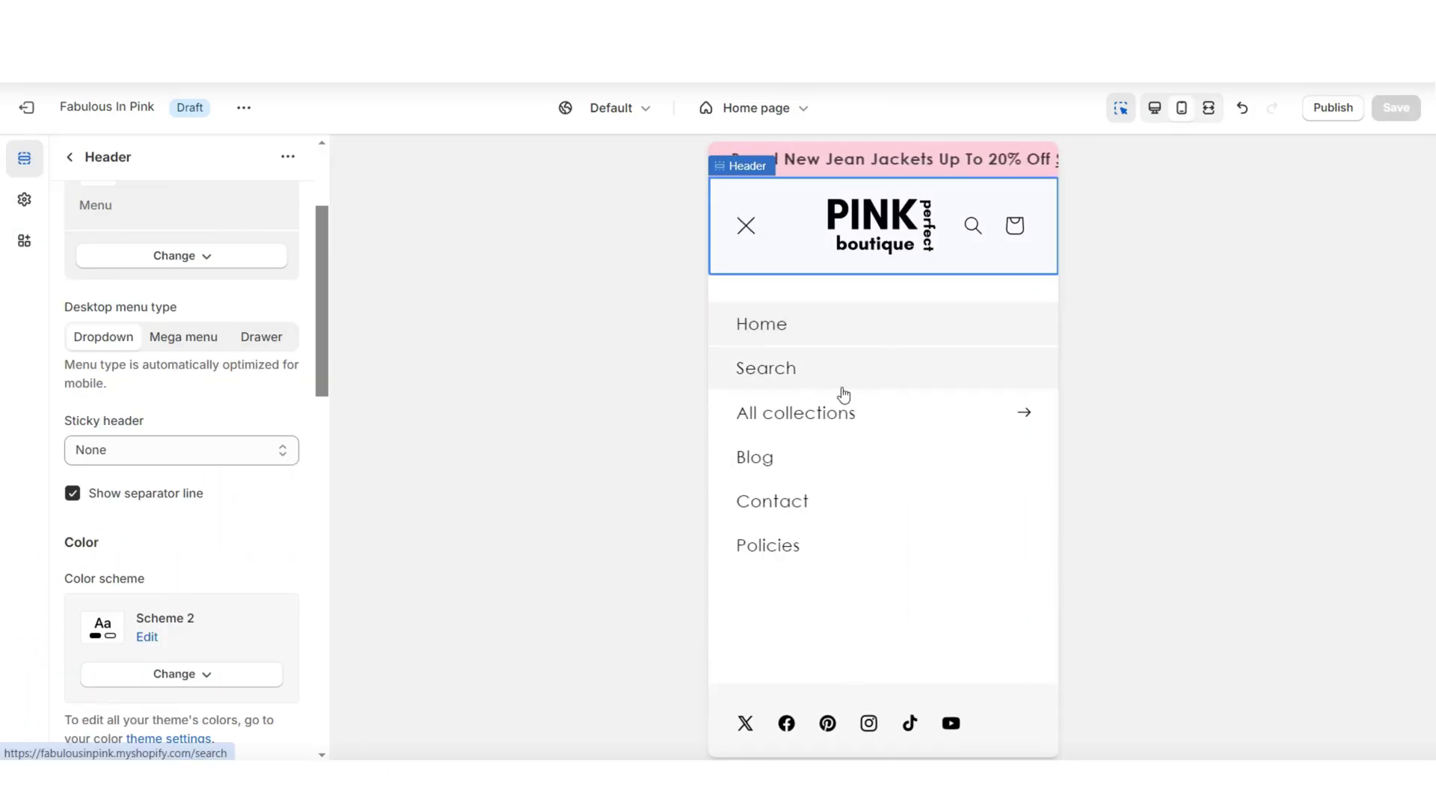
pyautogui.click(909, 426)
pyautogui.click(1208, 108)
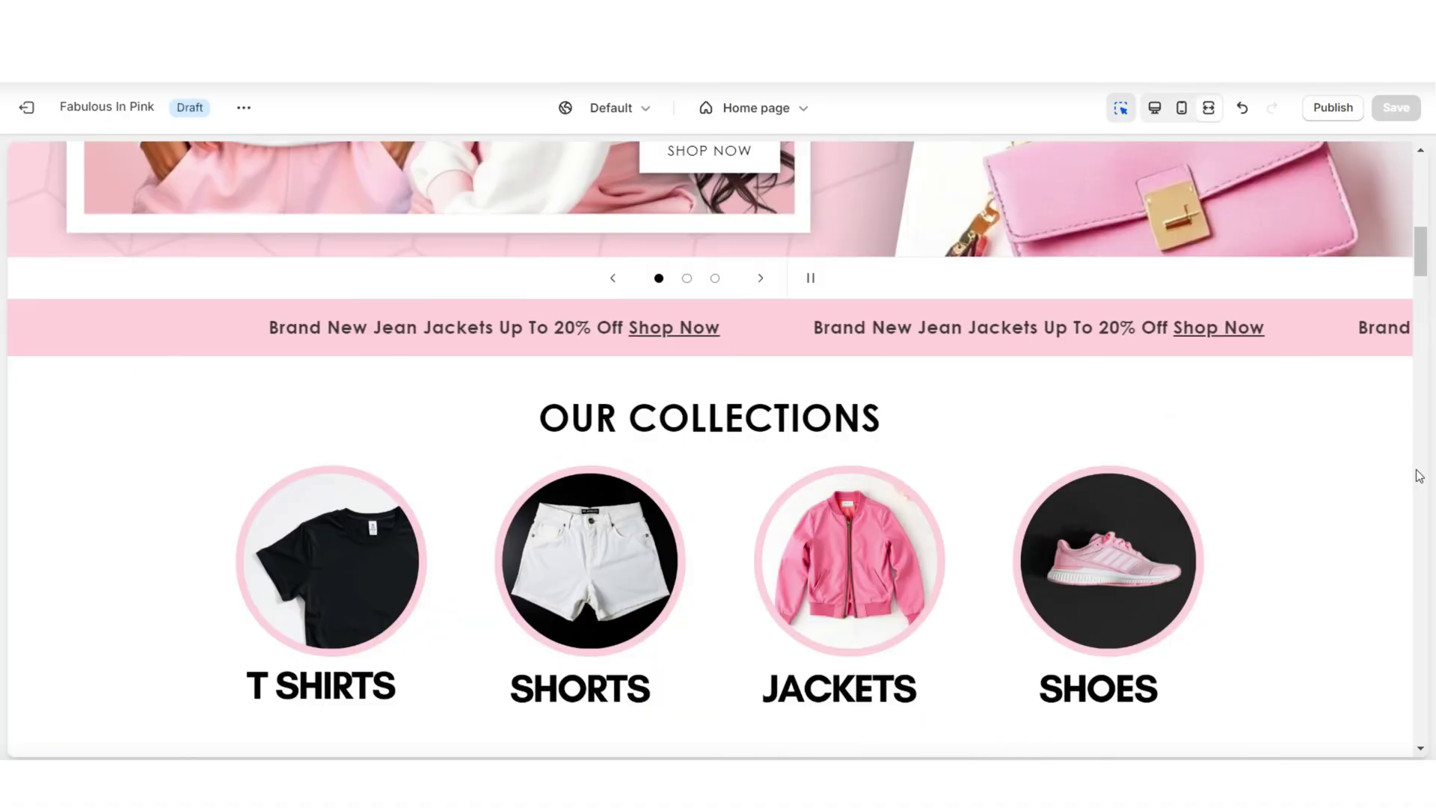
# Scroll the homepage down to the footer and select its menu block.
pyautogui.scroll(10, 1418, 475)
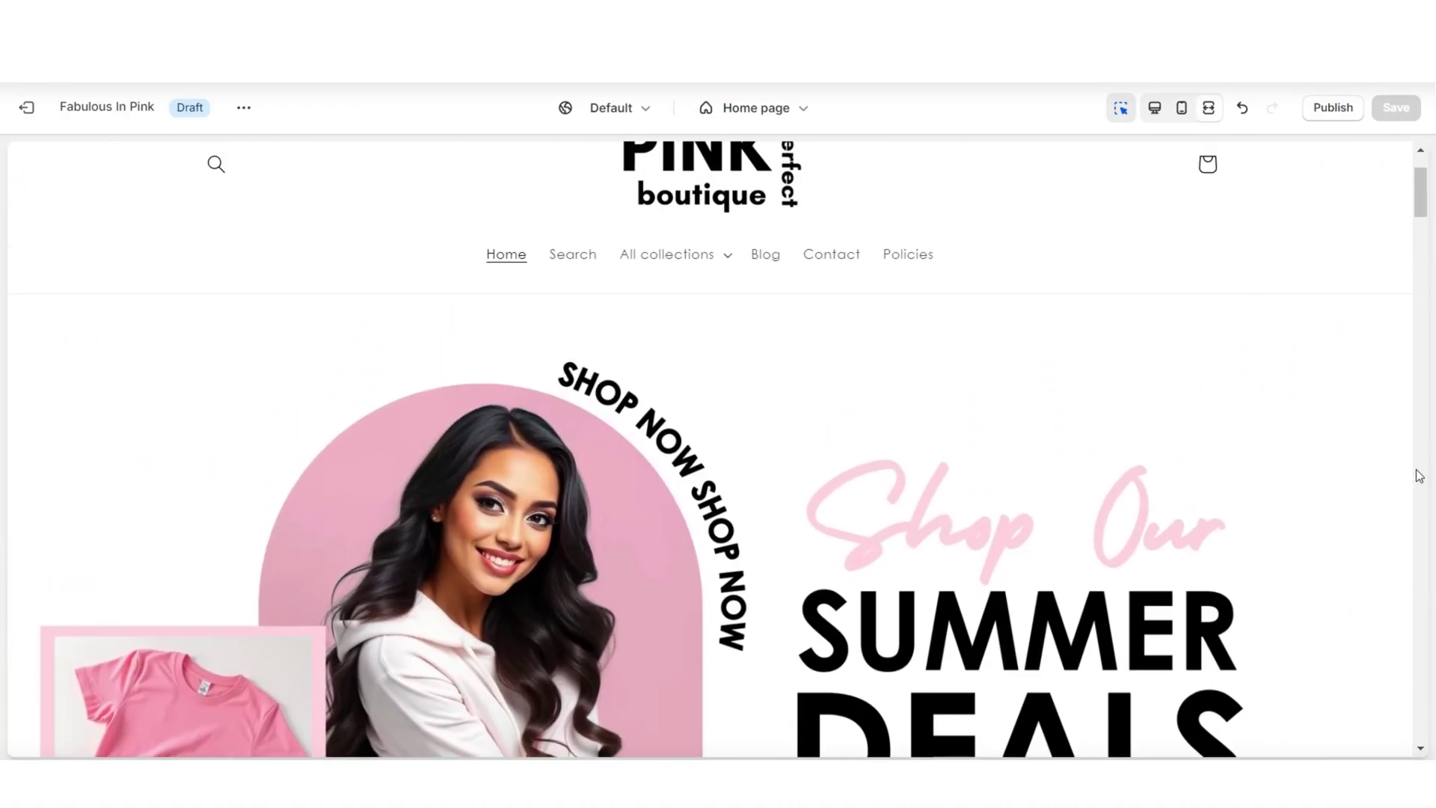
pyautogui.scroll(-15, 1419, 476)
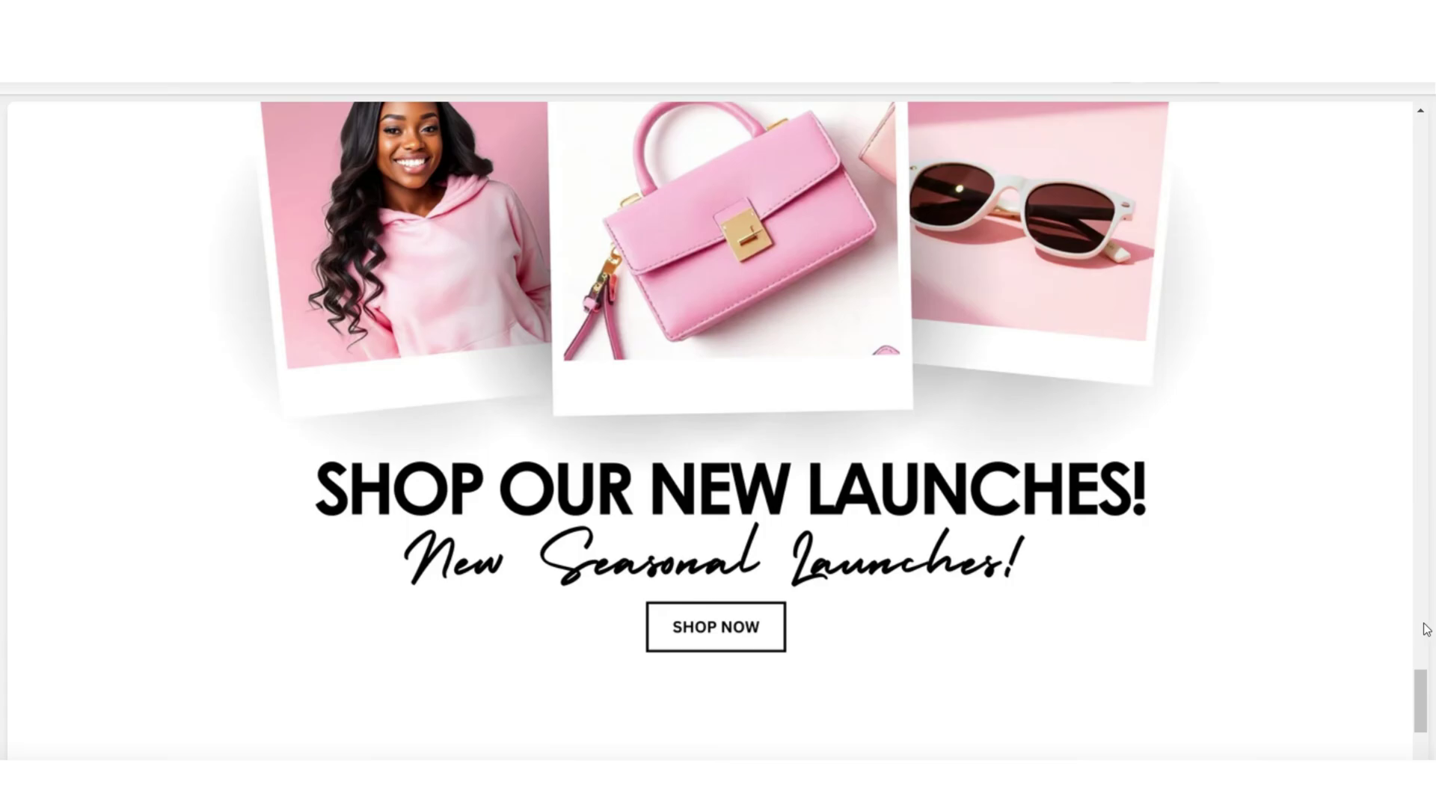
pyautogui.scroll(5, 1426, 631)
pyautogui.scroll(-1, 1426, 647)
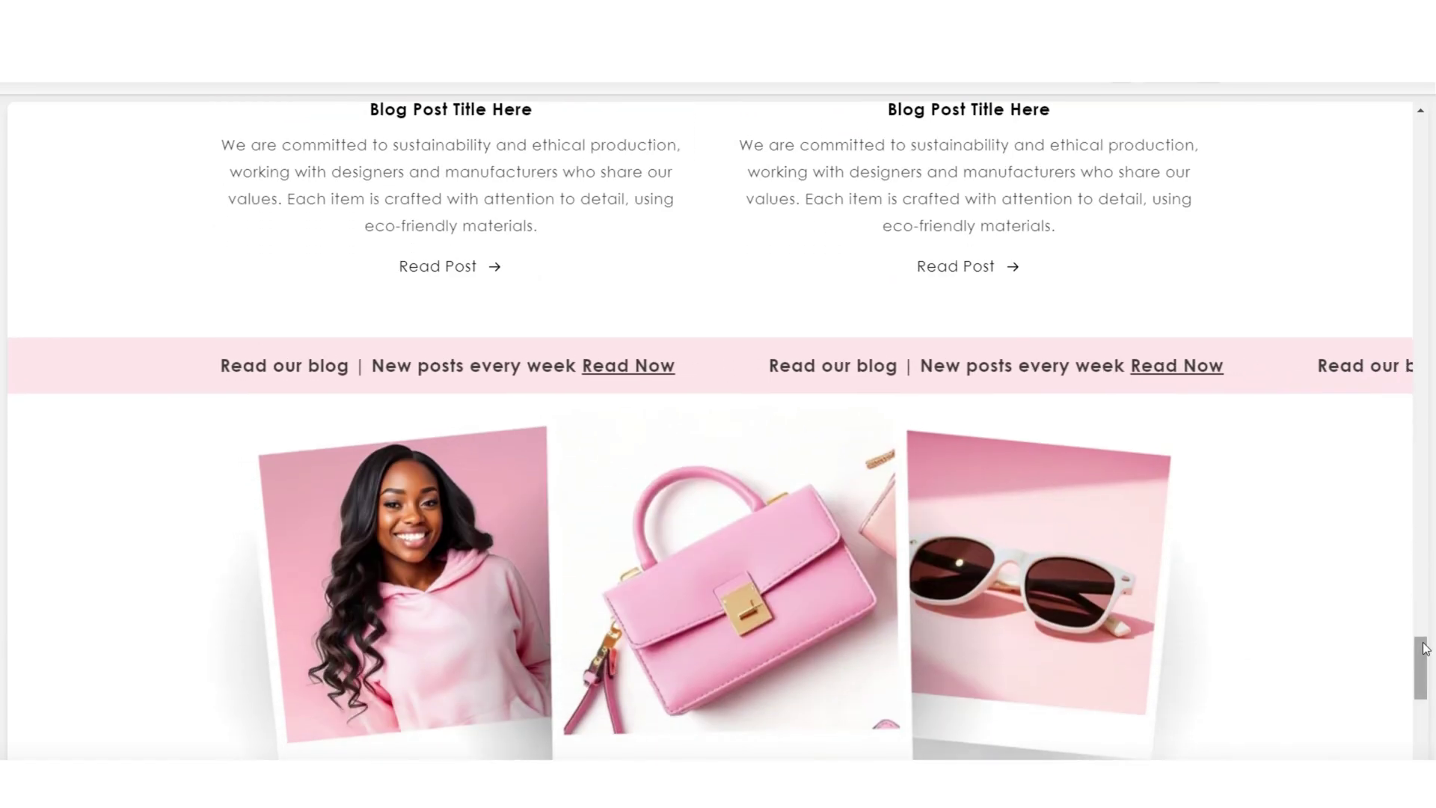
pyautogui.scroll(-12, 1425, 648)
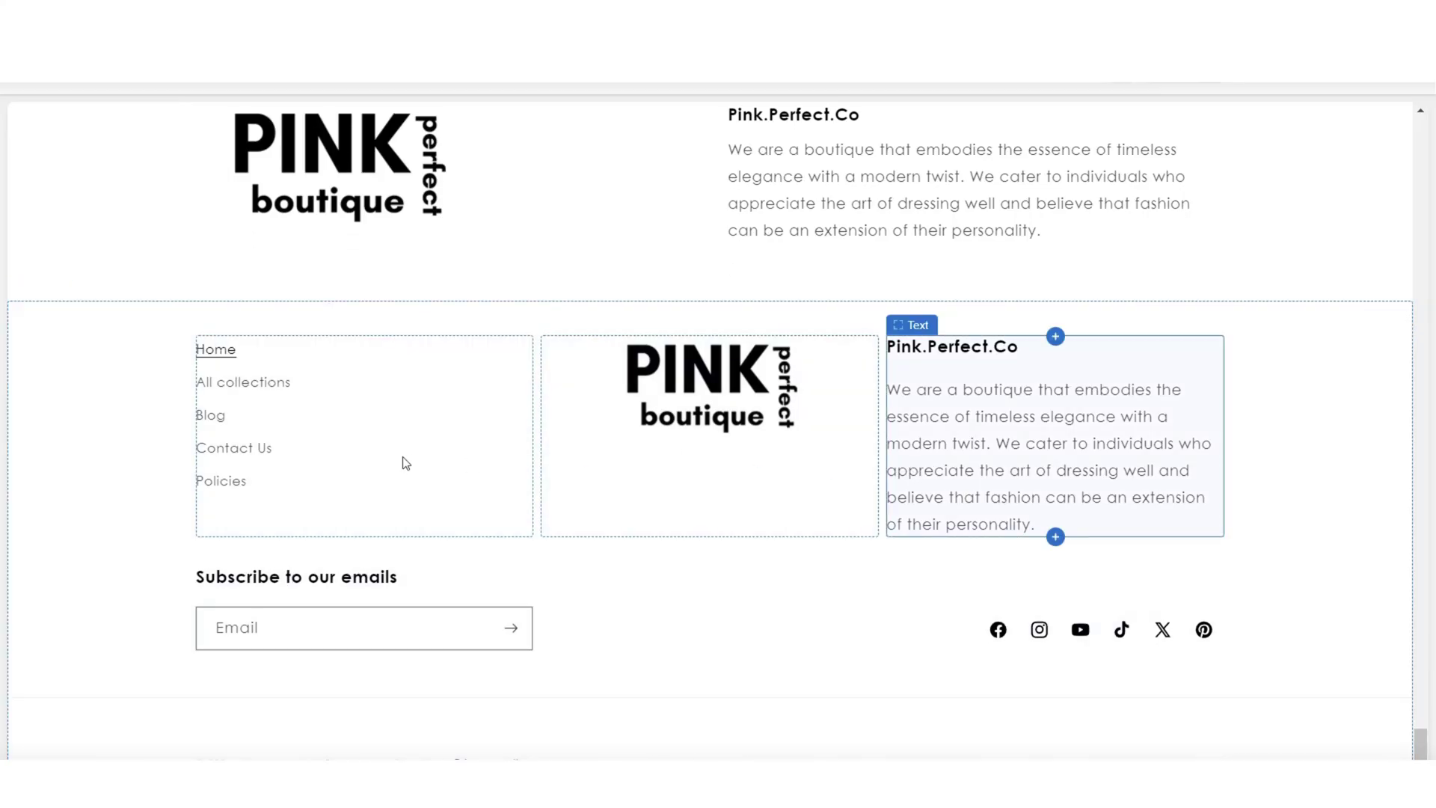
pyautogui.click(314, 430)
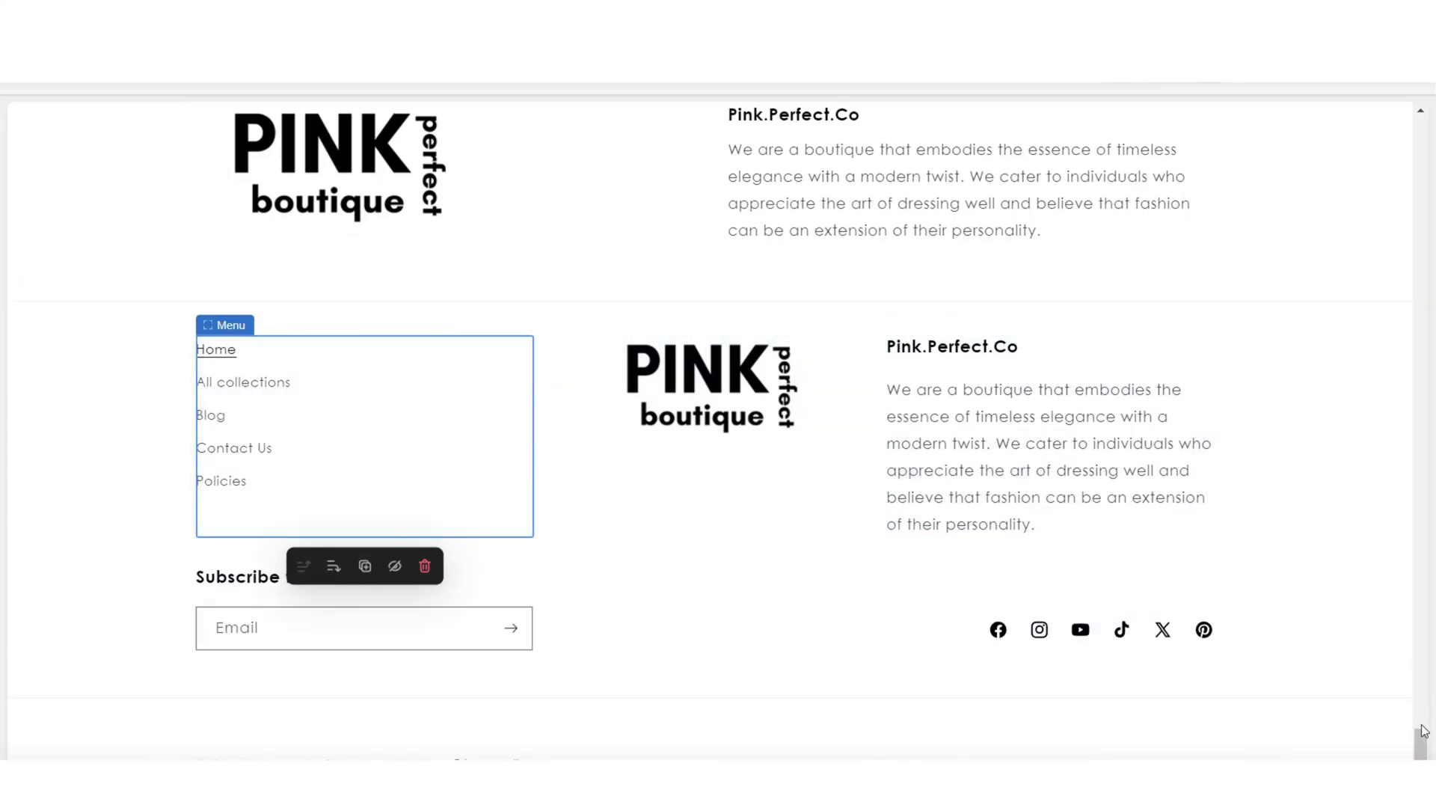
pyautogui.scroll(10, 1424, 731)
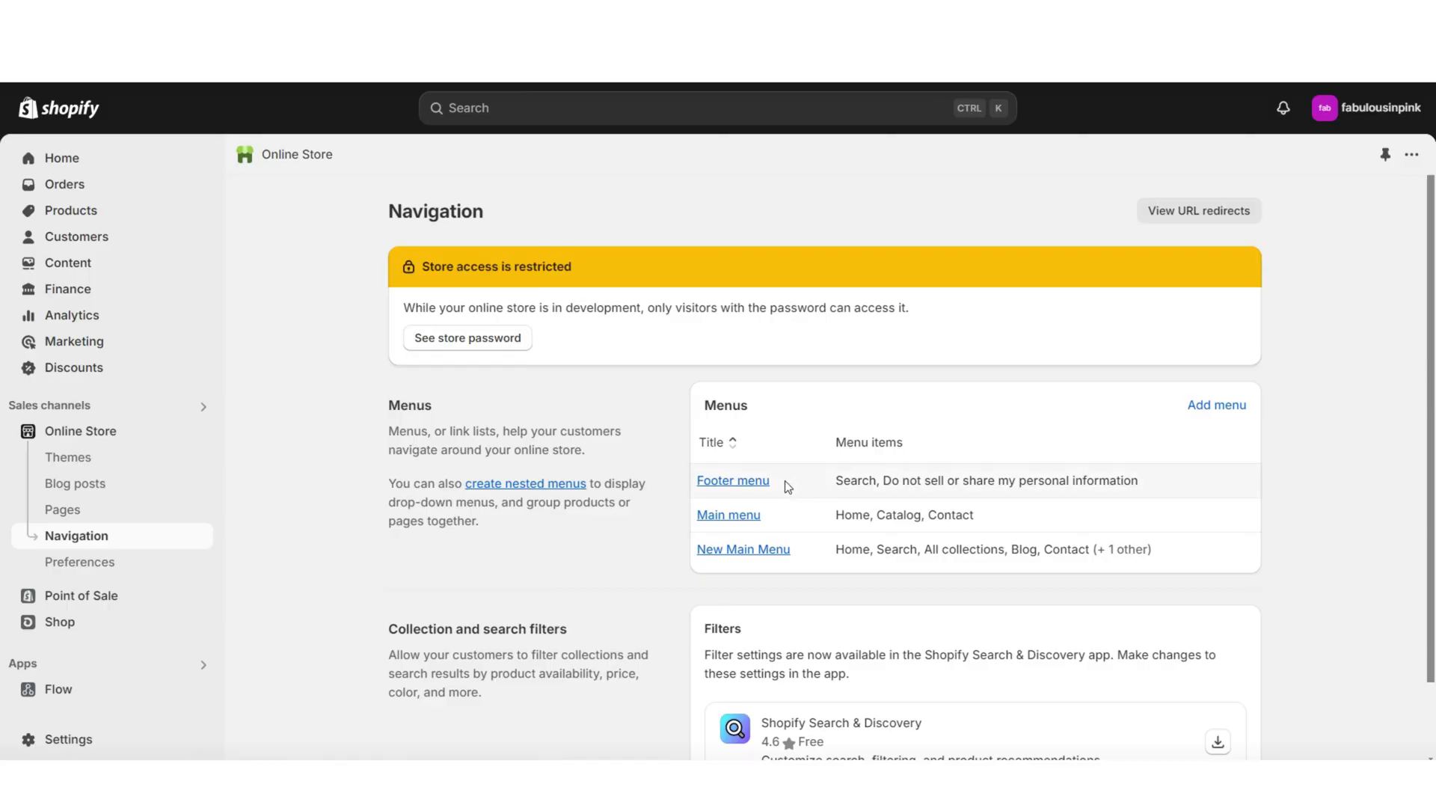
# Create a menu titled 'New Footer Menu' with a Home item.
pyautogui.click(1197, 408)
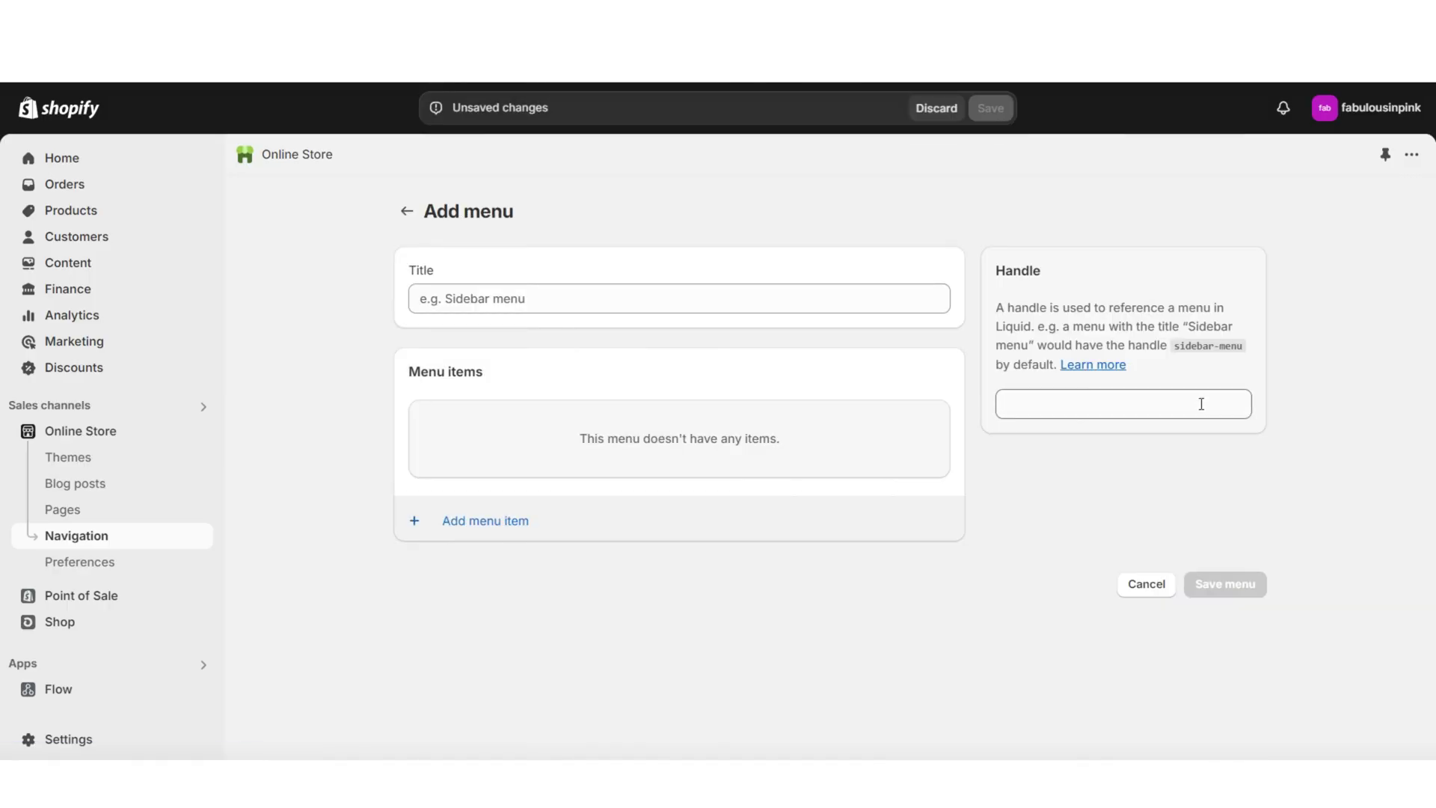
pyautogui.click(733, 305)
pyautogui.write('New Footer Menu')
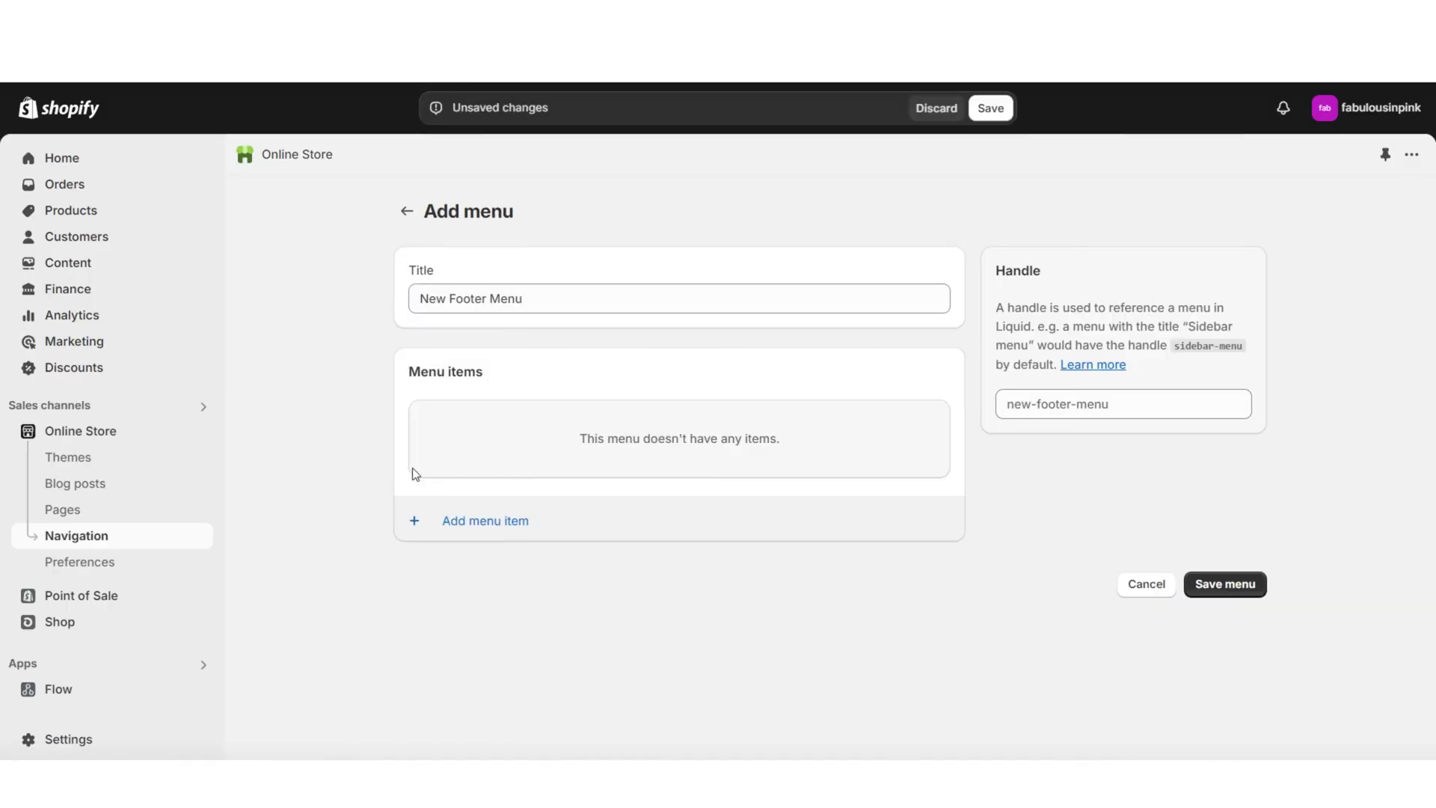
pyautogui.click(459, 528)
pyautogui.click(1127, 288)
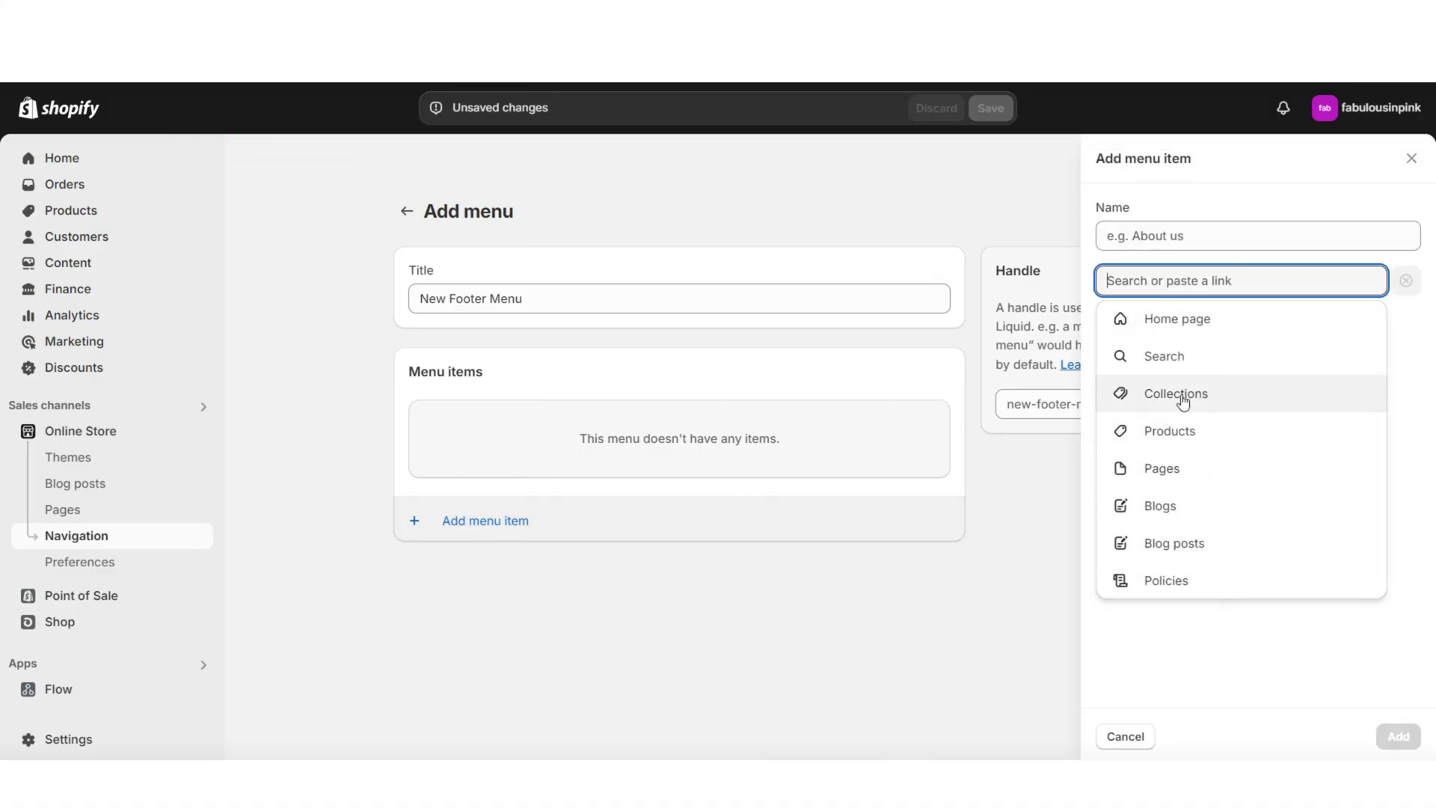
pyautogui.click(1177, 318)
pyautogui.click(1140, 237)
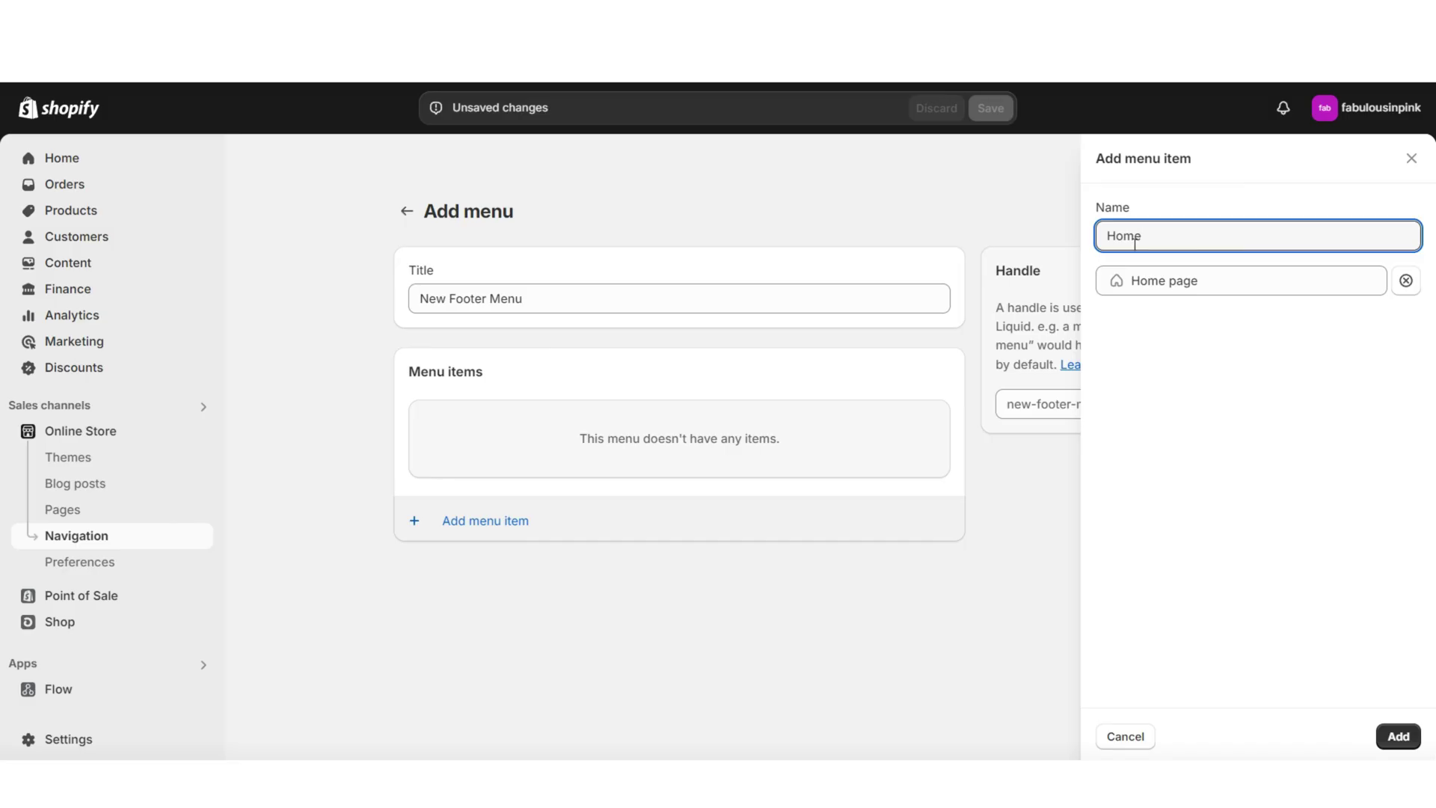
pyautogui.click(1398, 736)
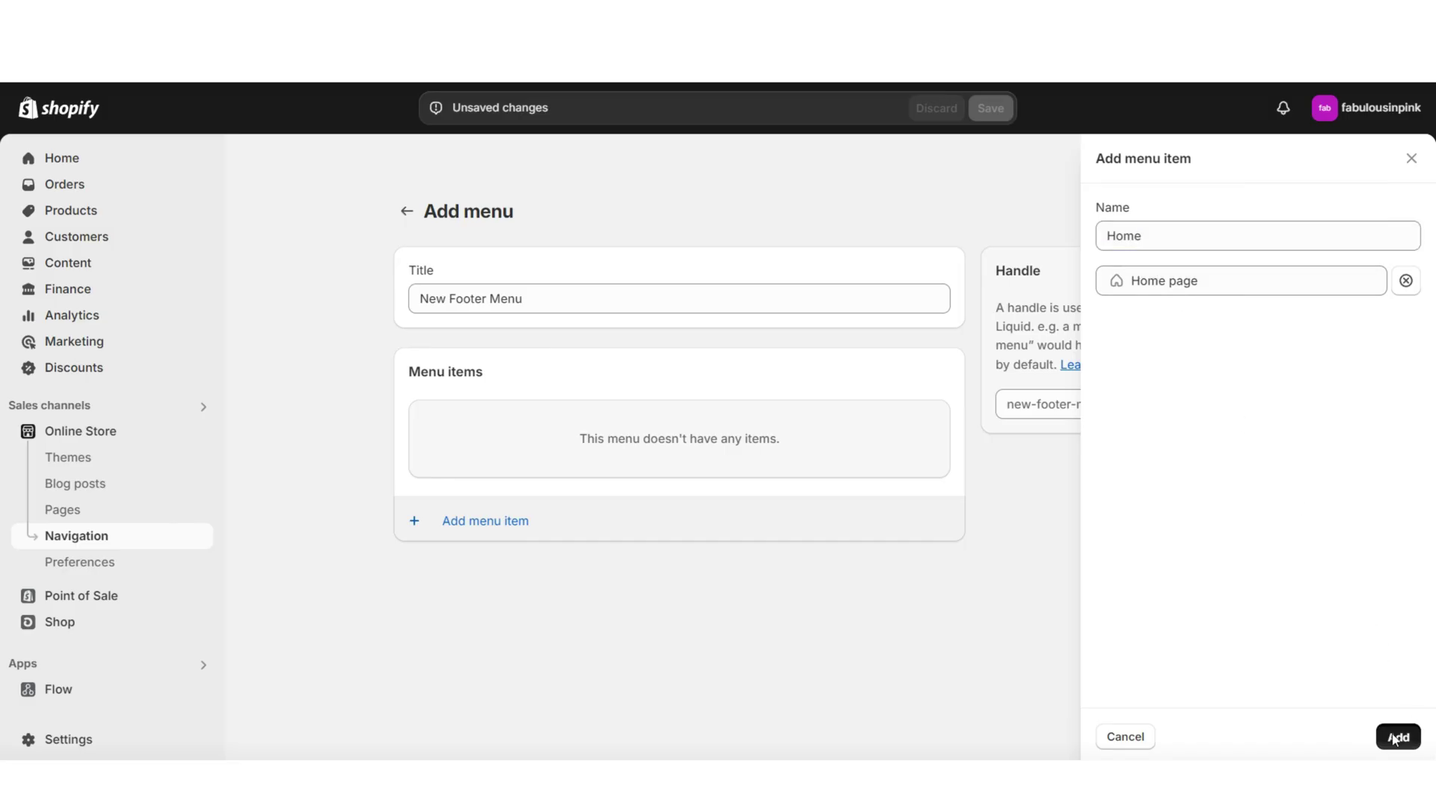
# Add All collections and a Blog item linked to the News blog.
pyautogui.click(518, 498)
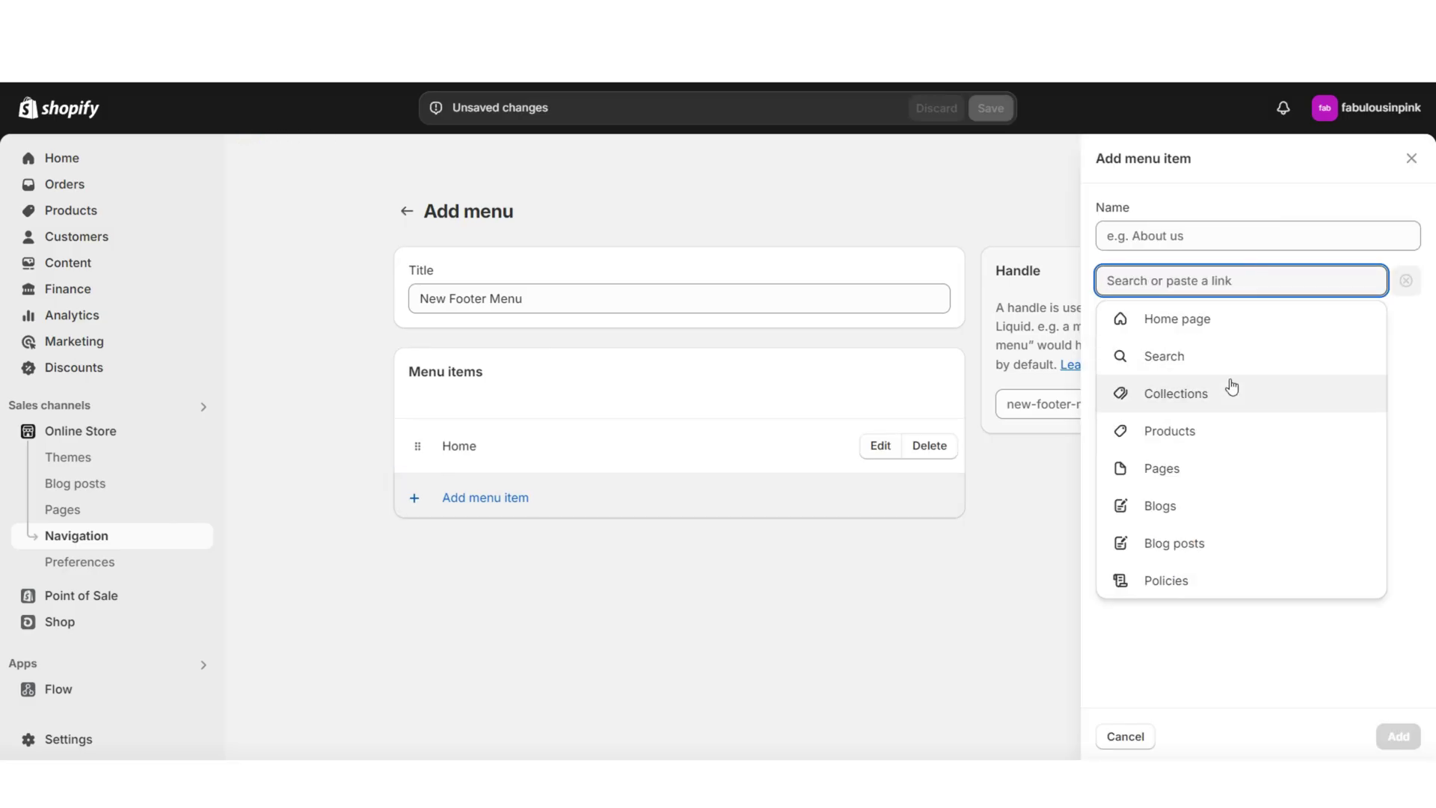
pyautogui.click(1212, 395)
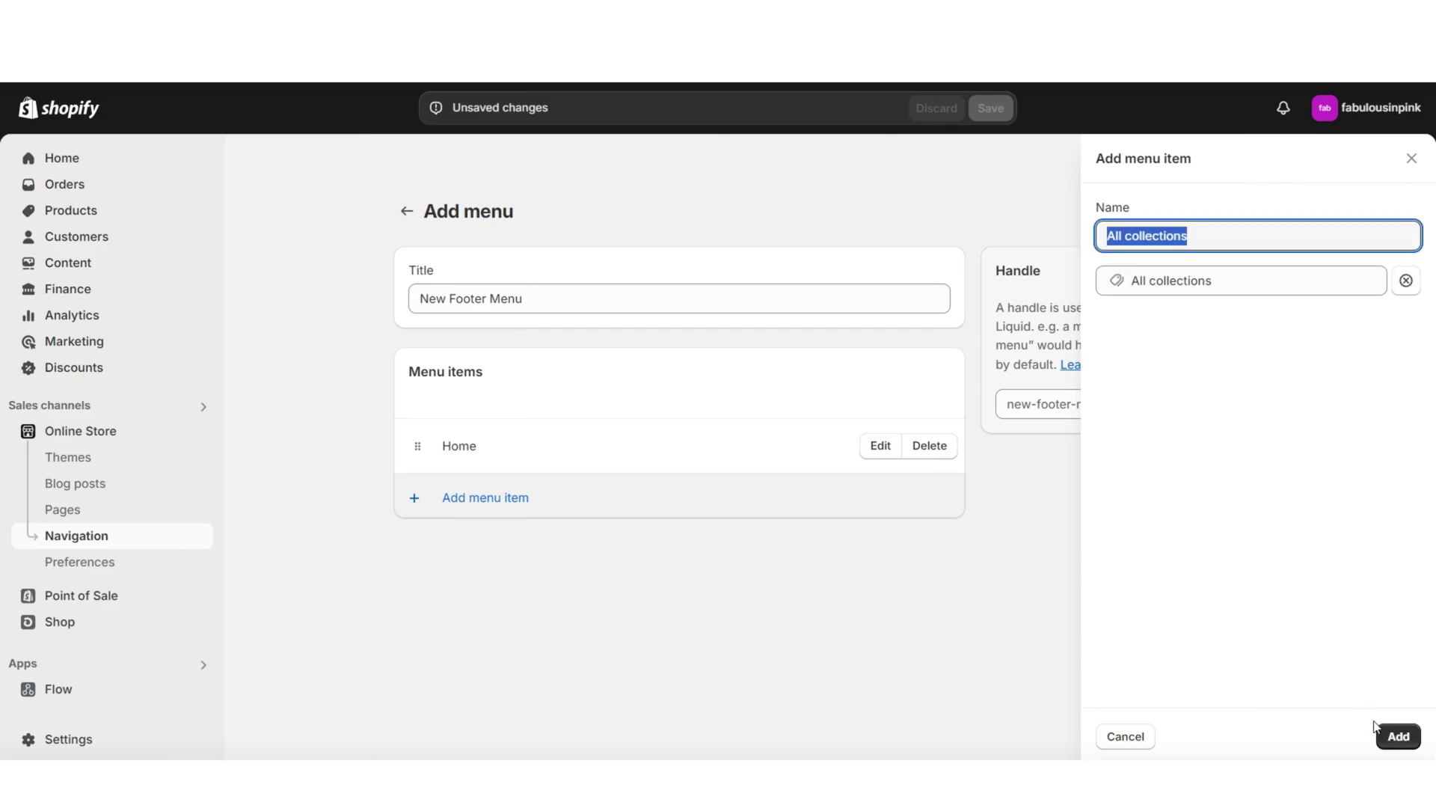
pyautogui.click(1397, 736)
pyautogui.click(486, 552)
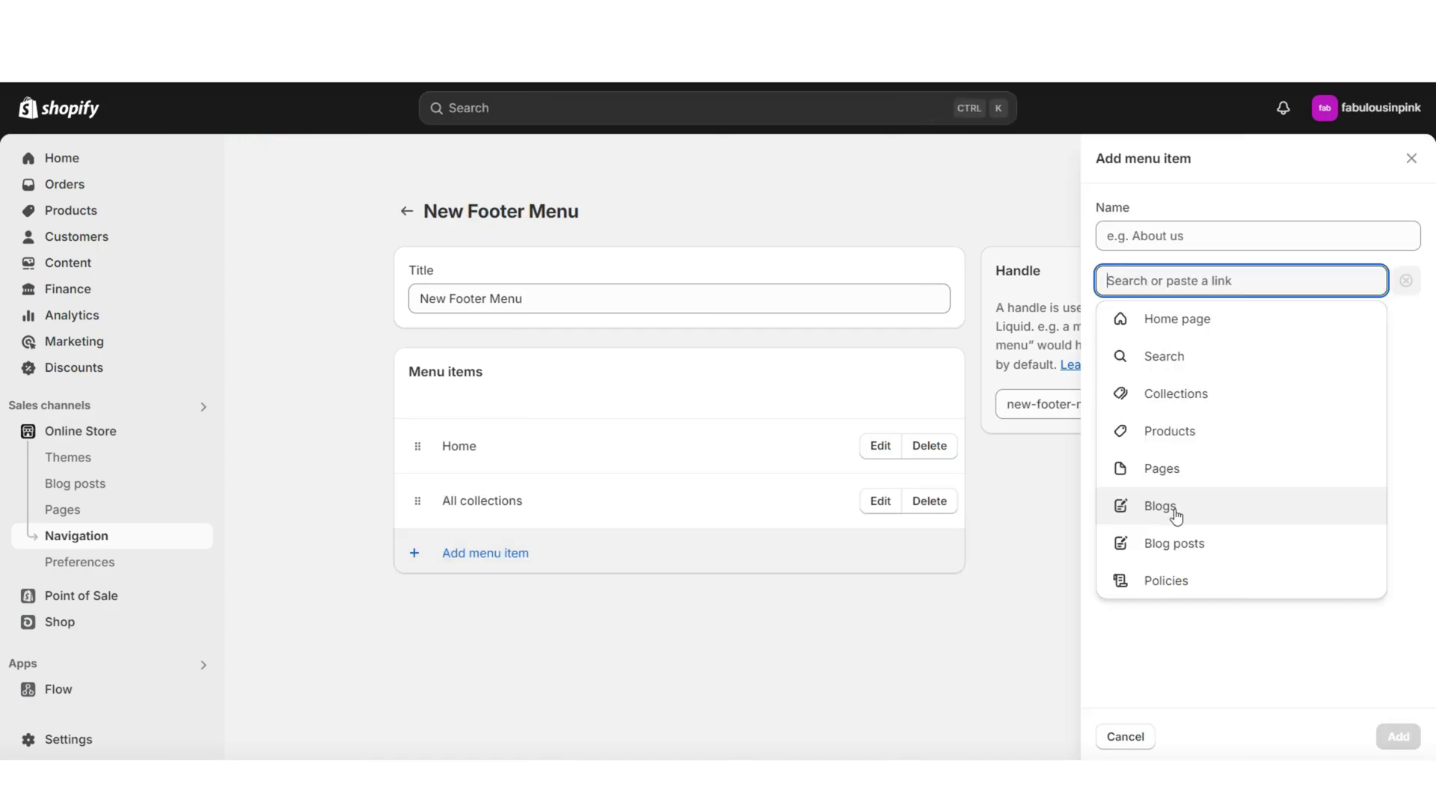
pyautogui.click(1176, 515)
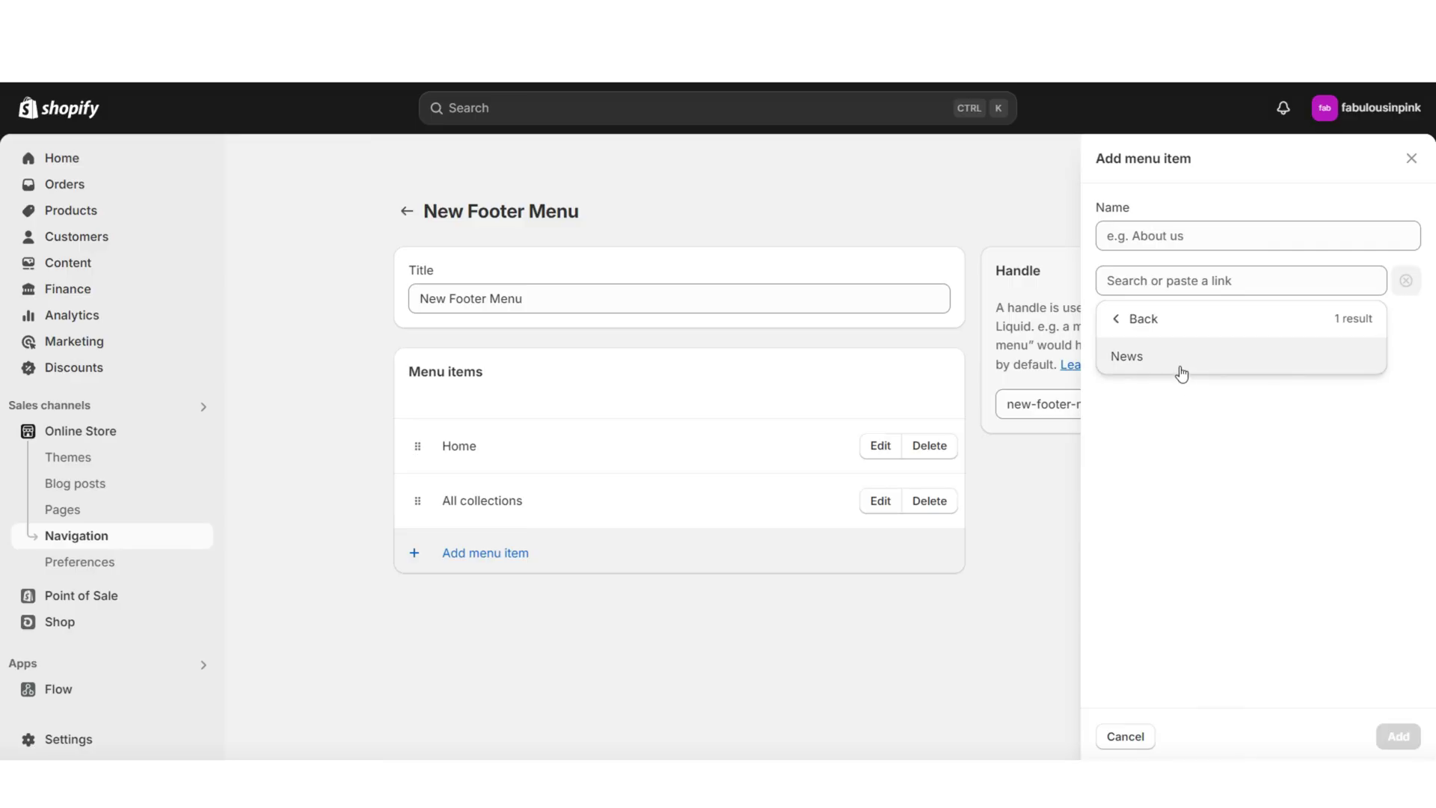
pyautogui.click(1181, 374)
pyautogui.click(1397, 736)
# Add Contact Us and Policies items, then save the footer menu.
pyautogui.click(485, 552)
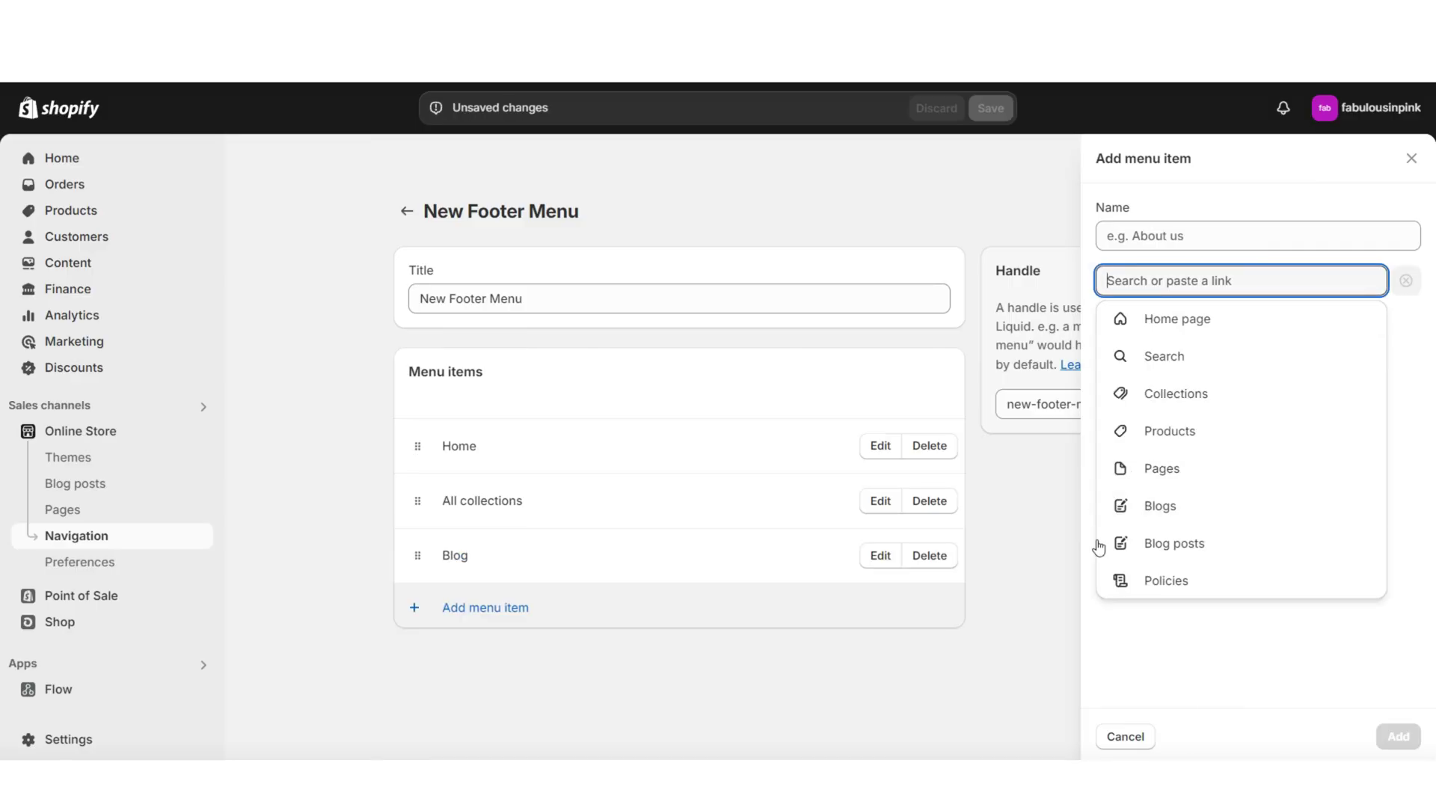
pyautogui.click(1161, 468)
pyautogui.click(1327, 384)
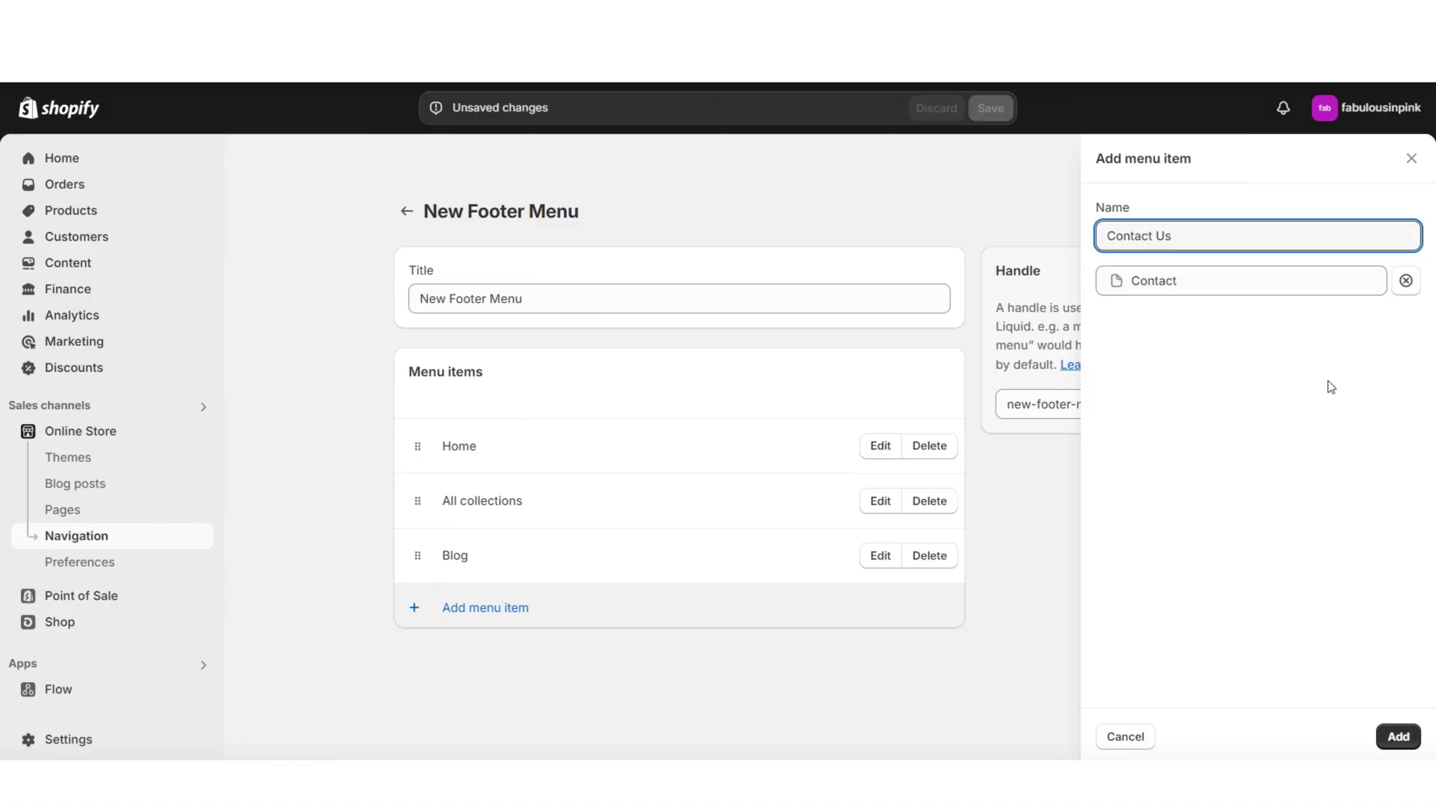
pyautogui.click(1395, 736)
pyautogui.click(530, 663)
pyautogui.click(980, 115)
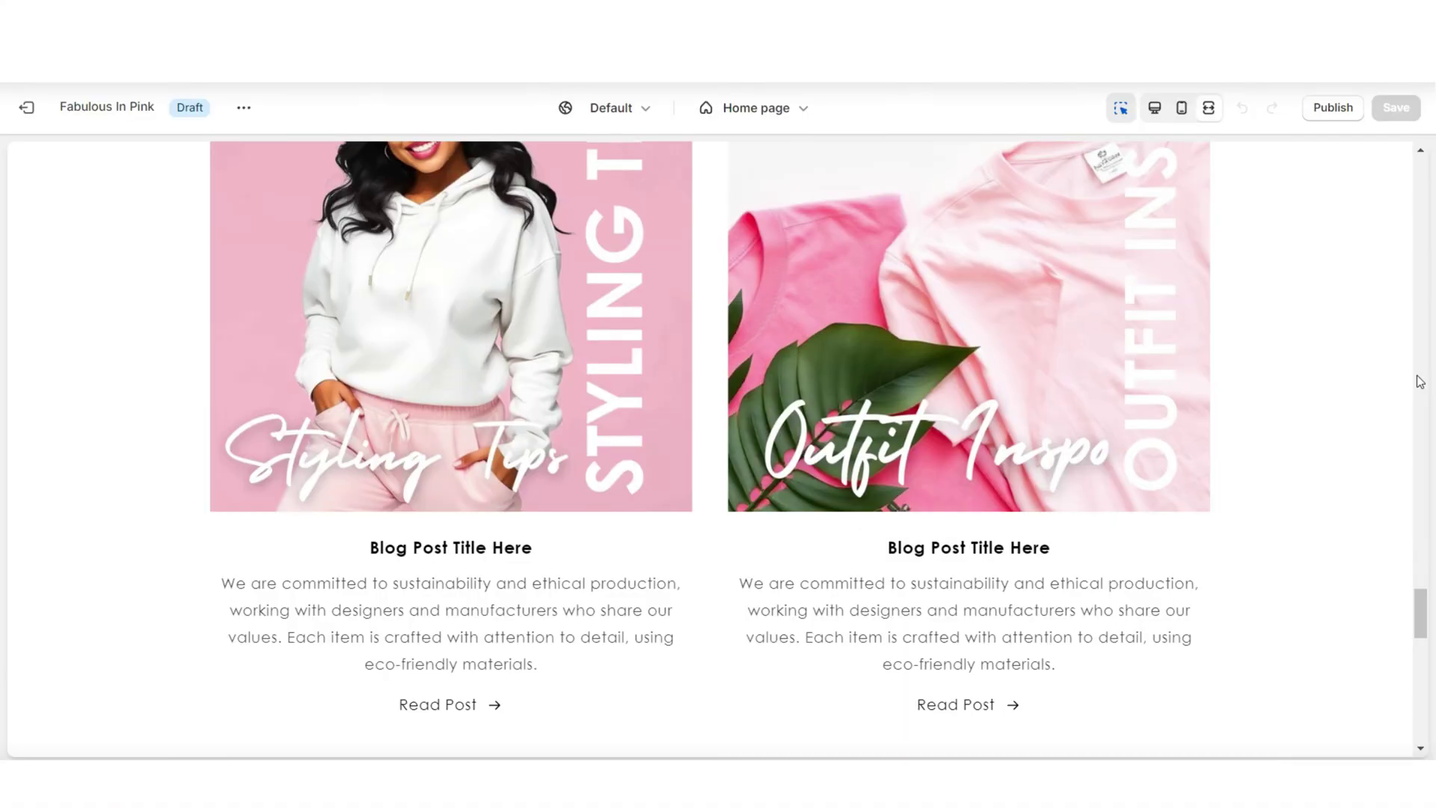
# Add a Menu block to the footer section.
pyautogui.scroll(-15, 1419, 382)
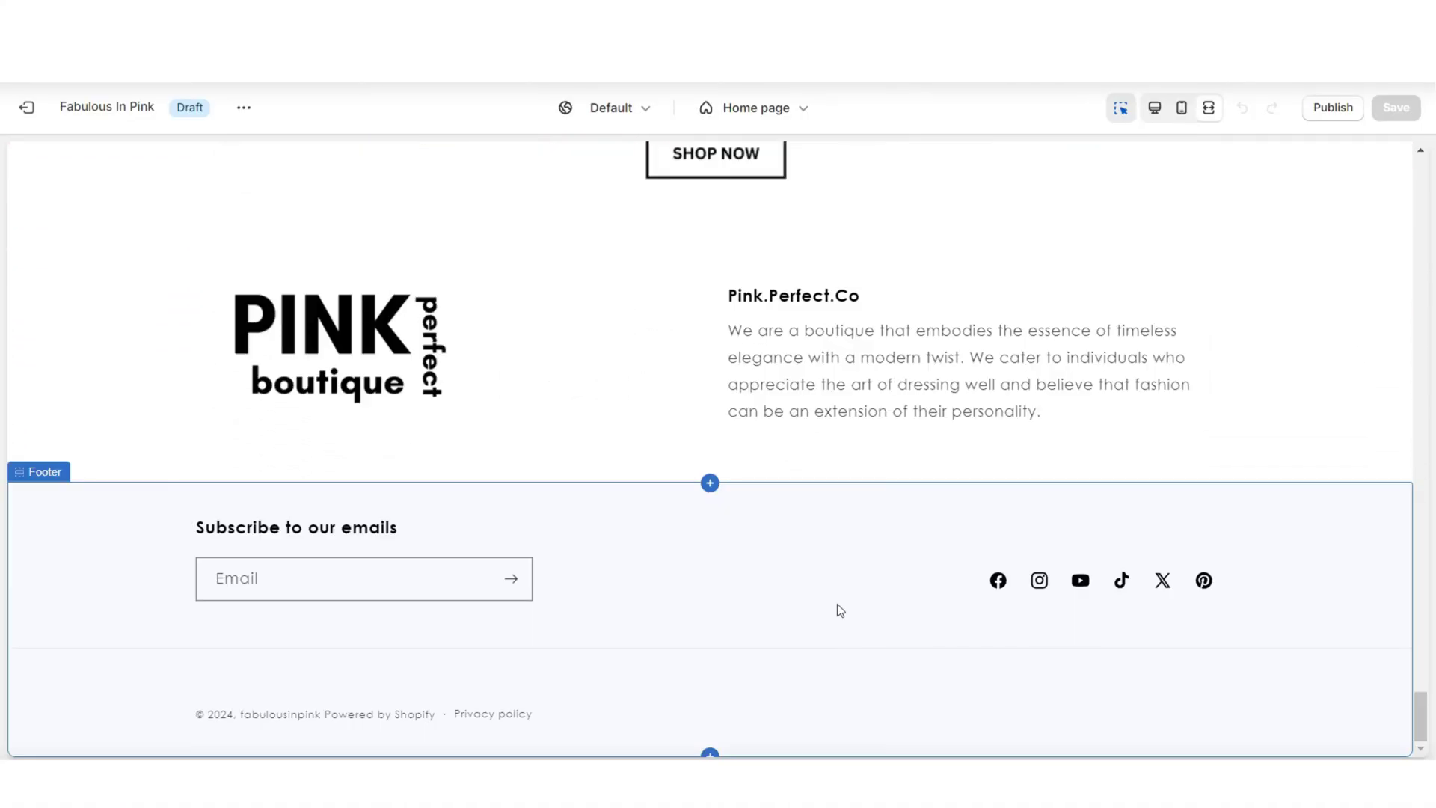
pyautogui.click(839, 604)
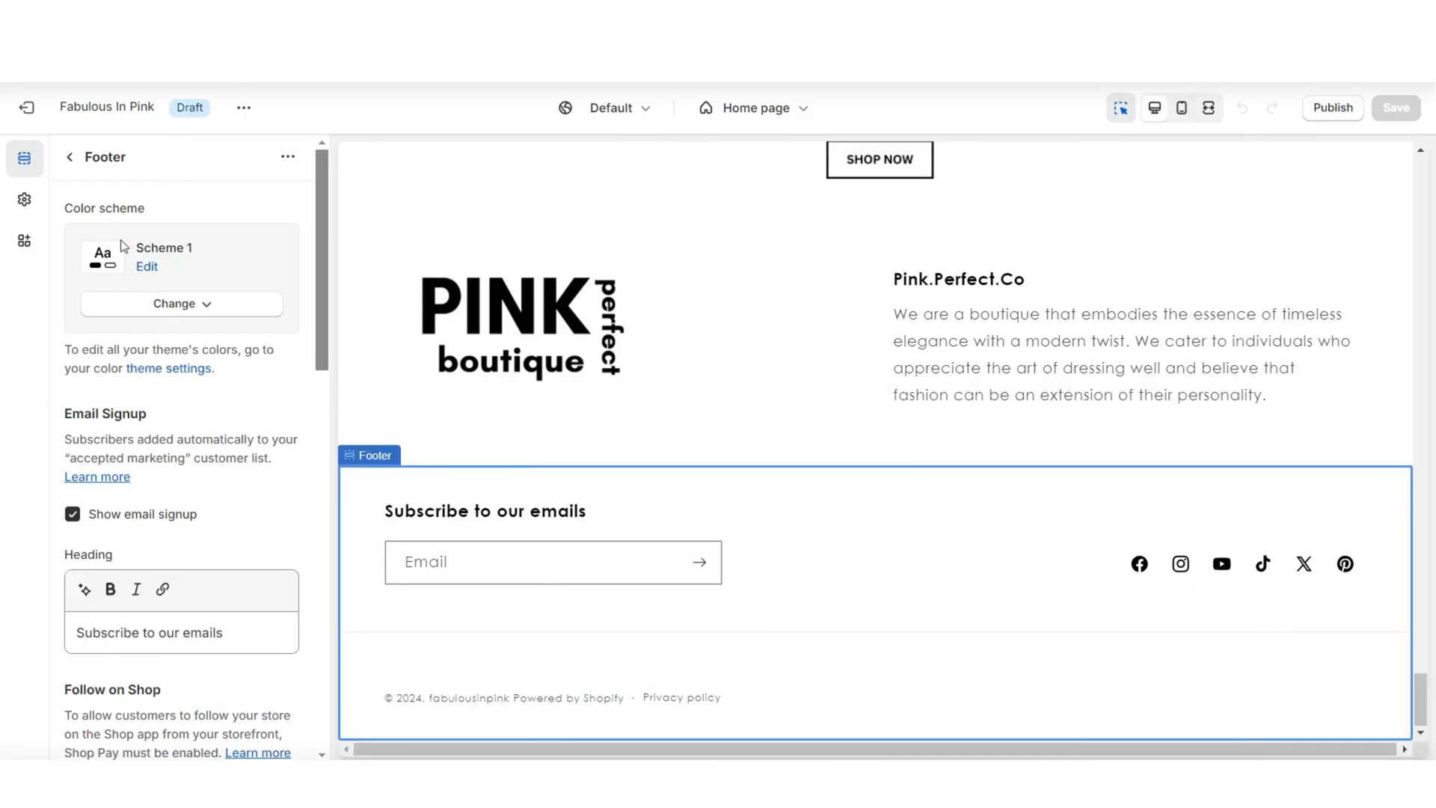
pyautogui.click(71, 159)
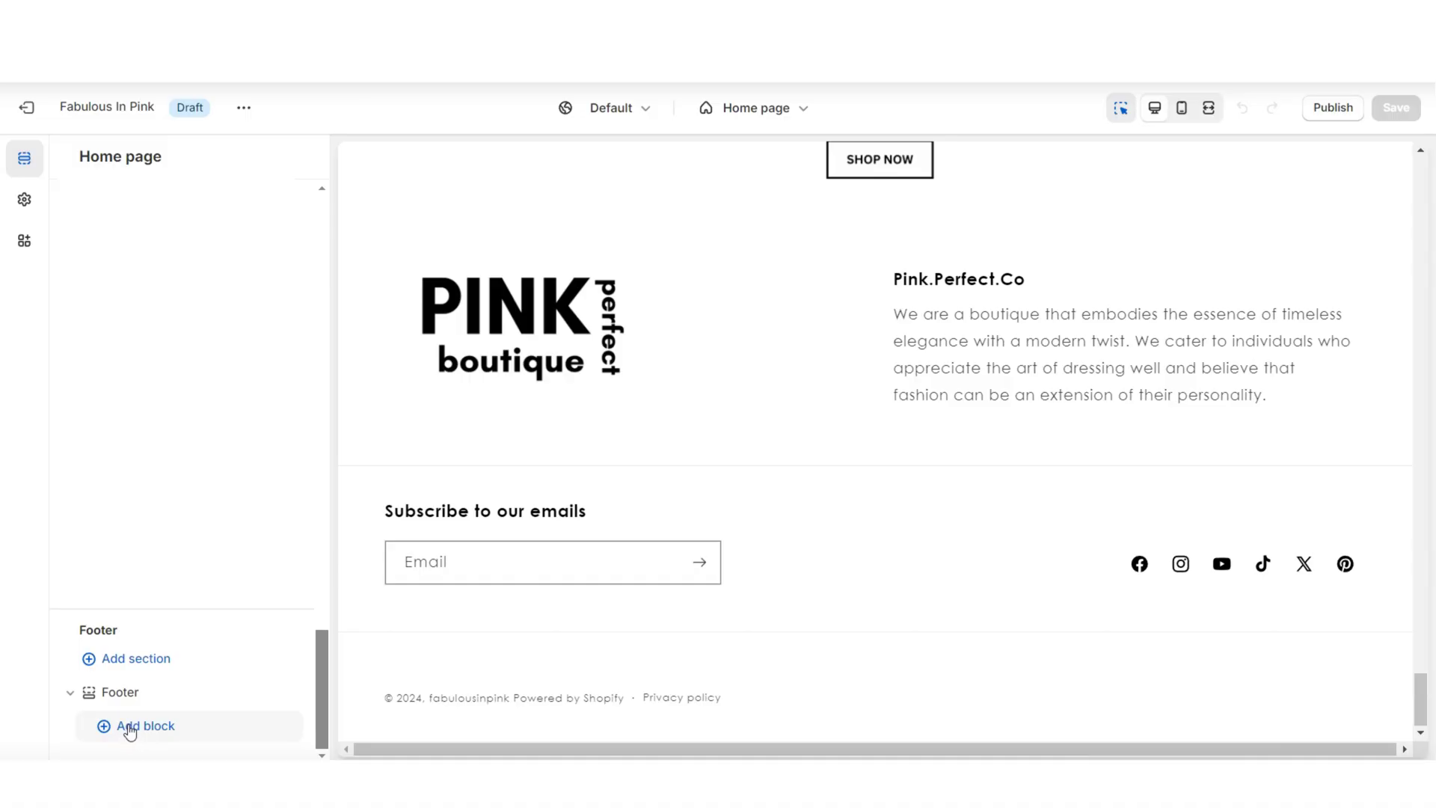
pyautogui.click(130, 729)
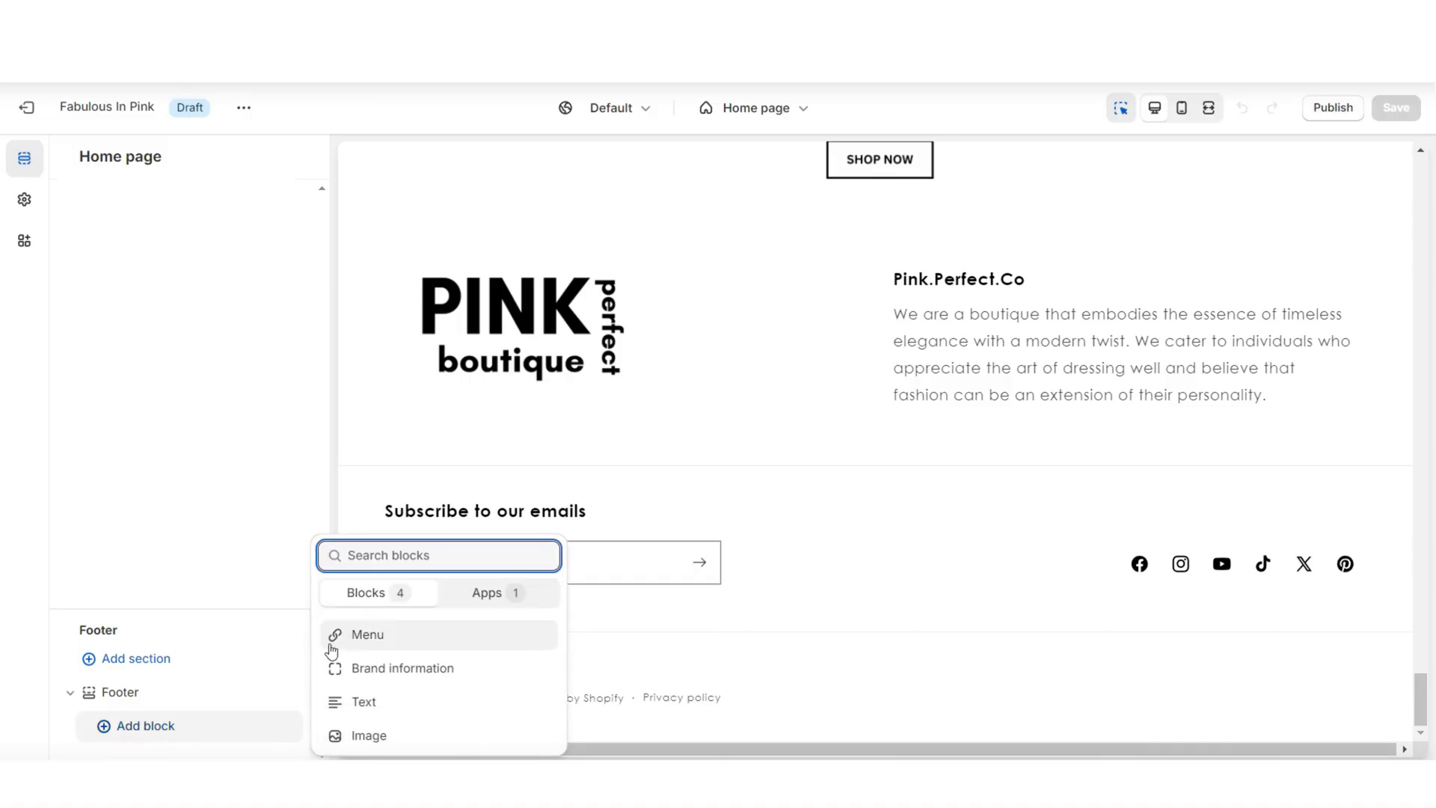
pyautogui.click(367, 643)
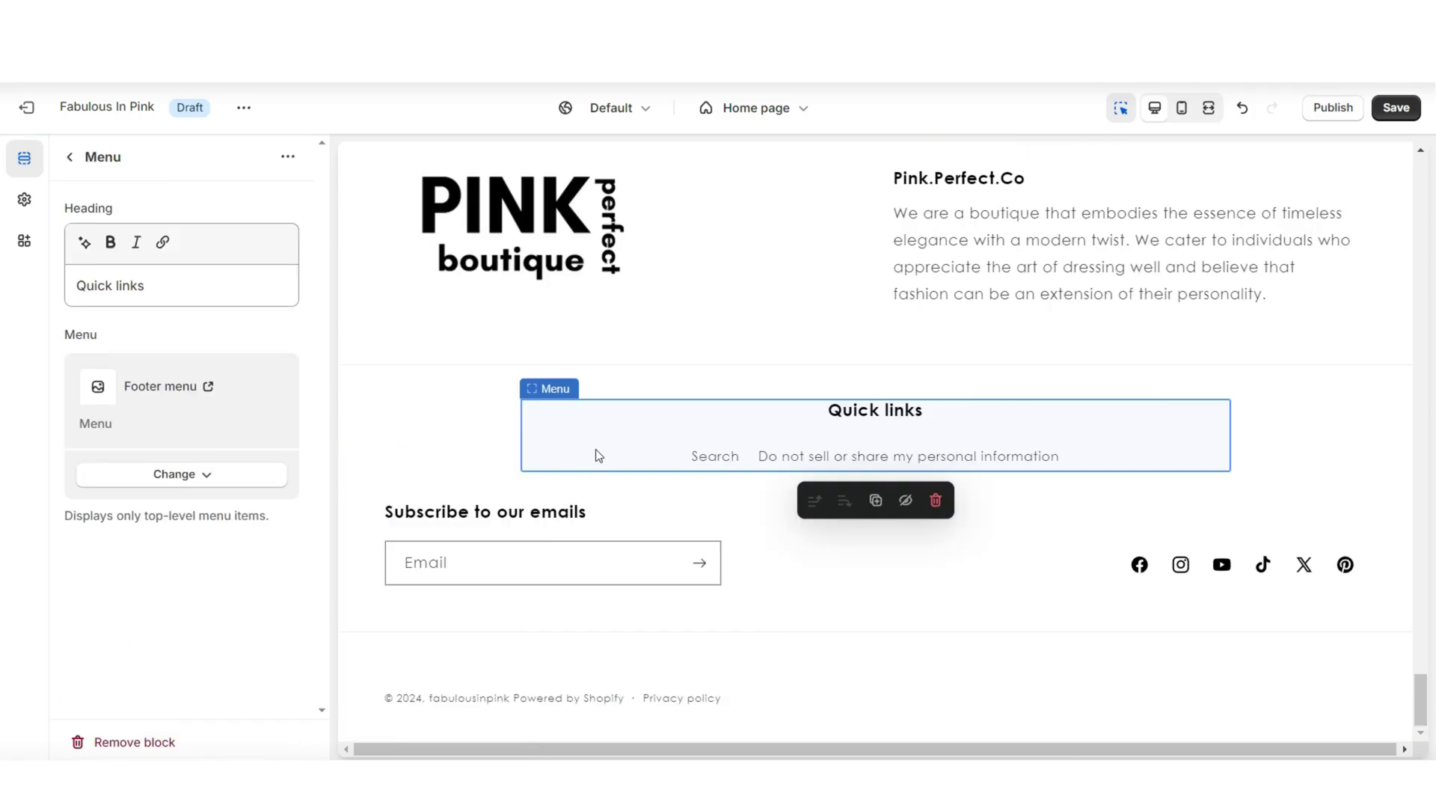
# Set the block's menu to New Footer Menu and clear its Quick links heading.
pyautogui.click(150, 479)
pyautogui.click(171, 510)
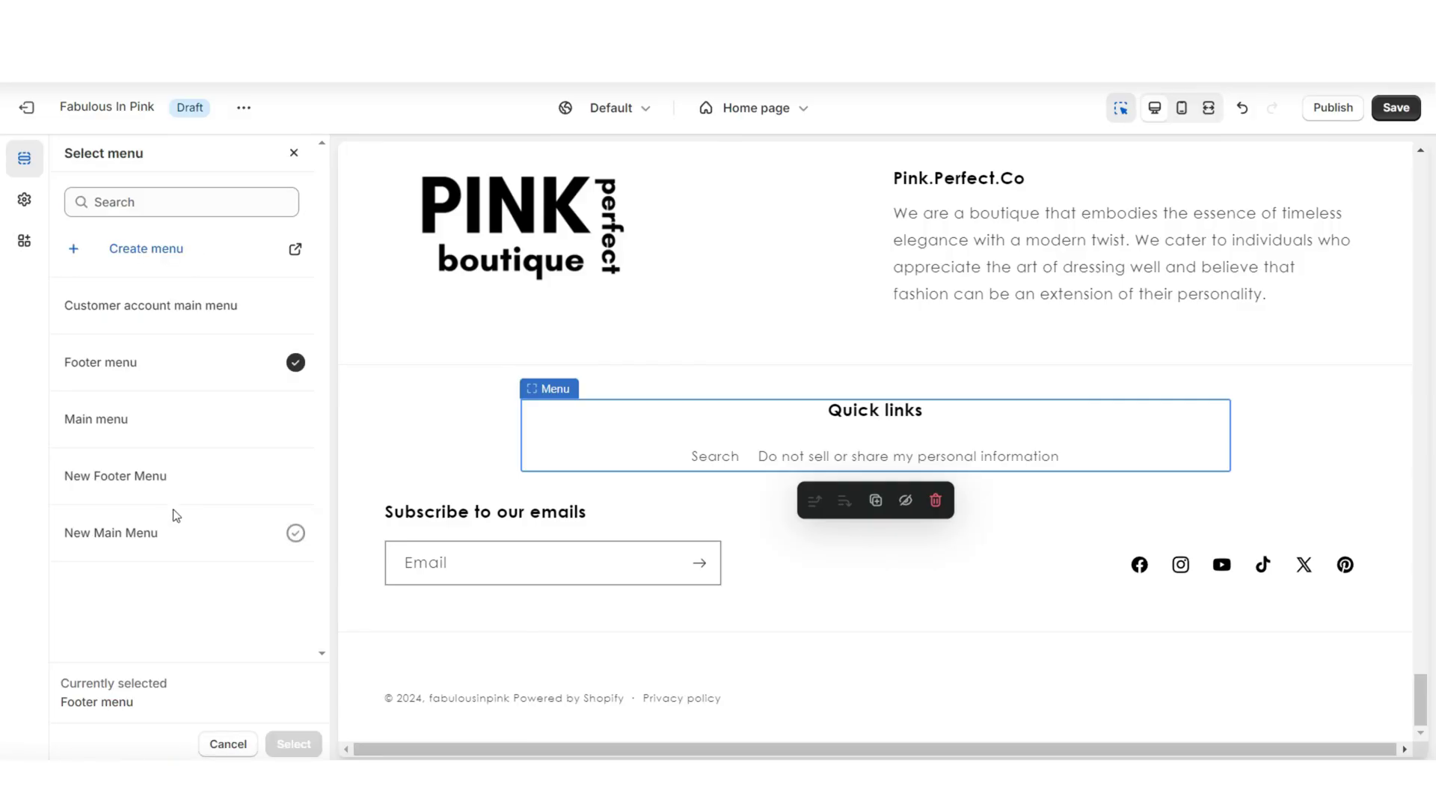
pyautogui.click(294, 476)
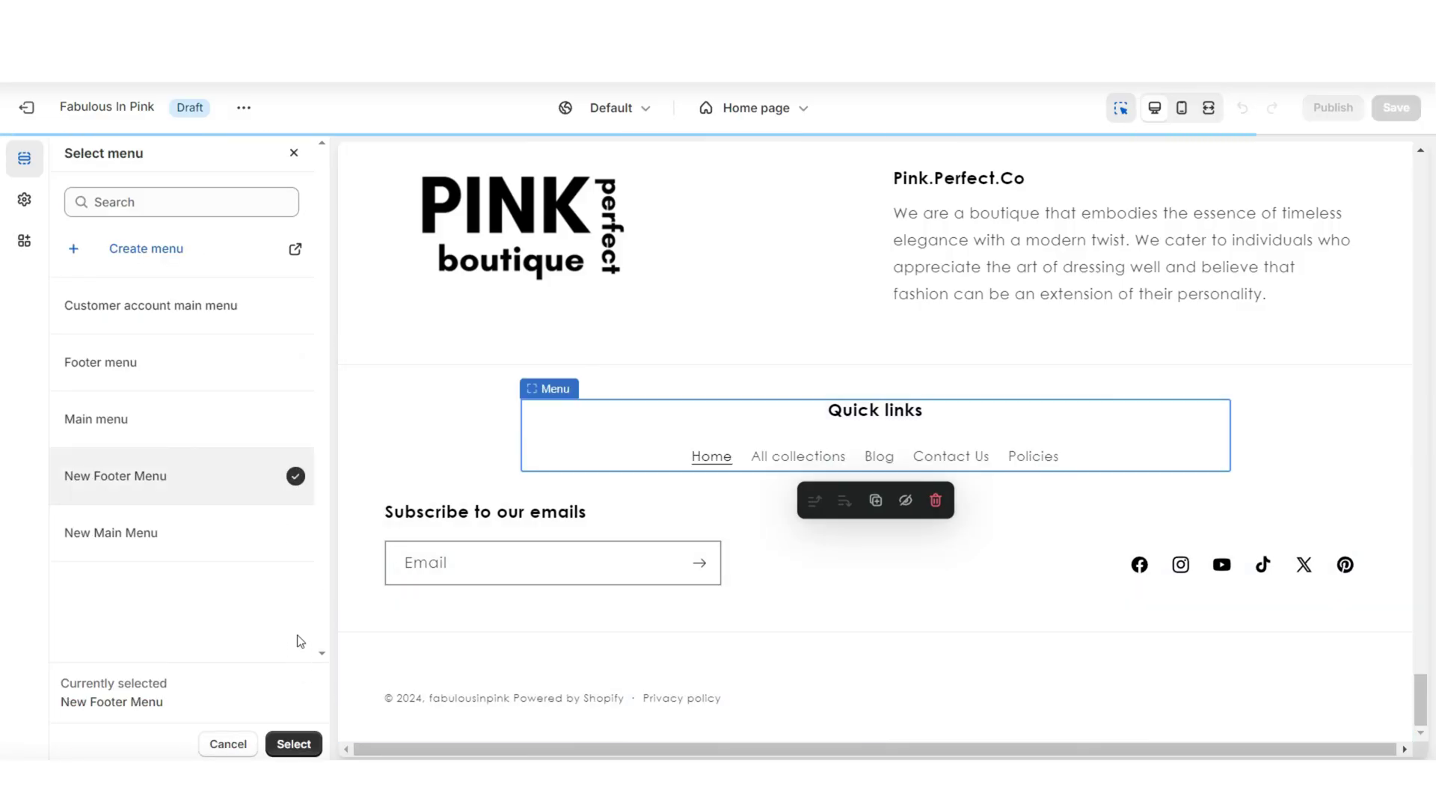
pyautogui.click(298, 742)
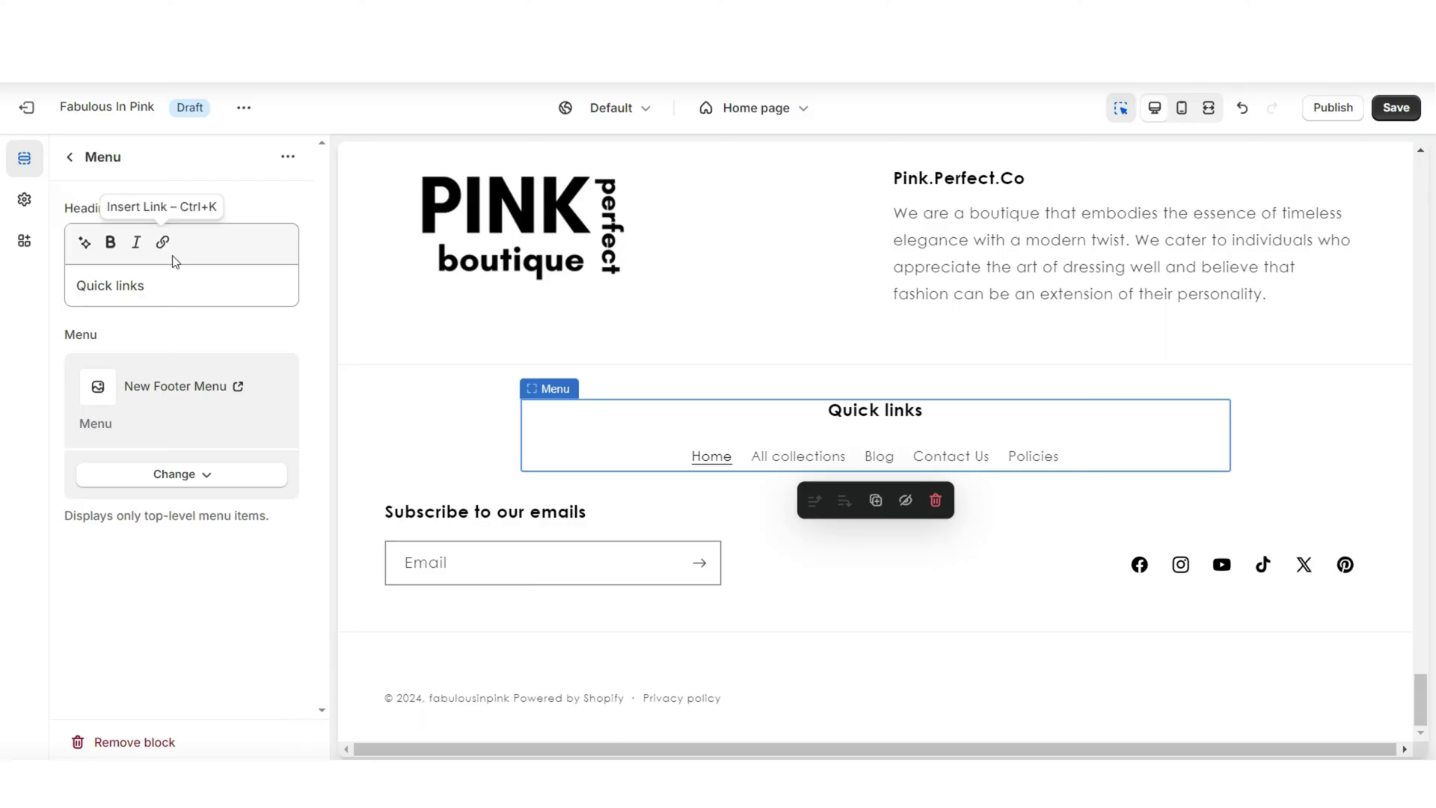
pyautogui.moveTo(146, 285); pyautogui.dragTo(79, 279)
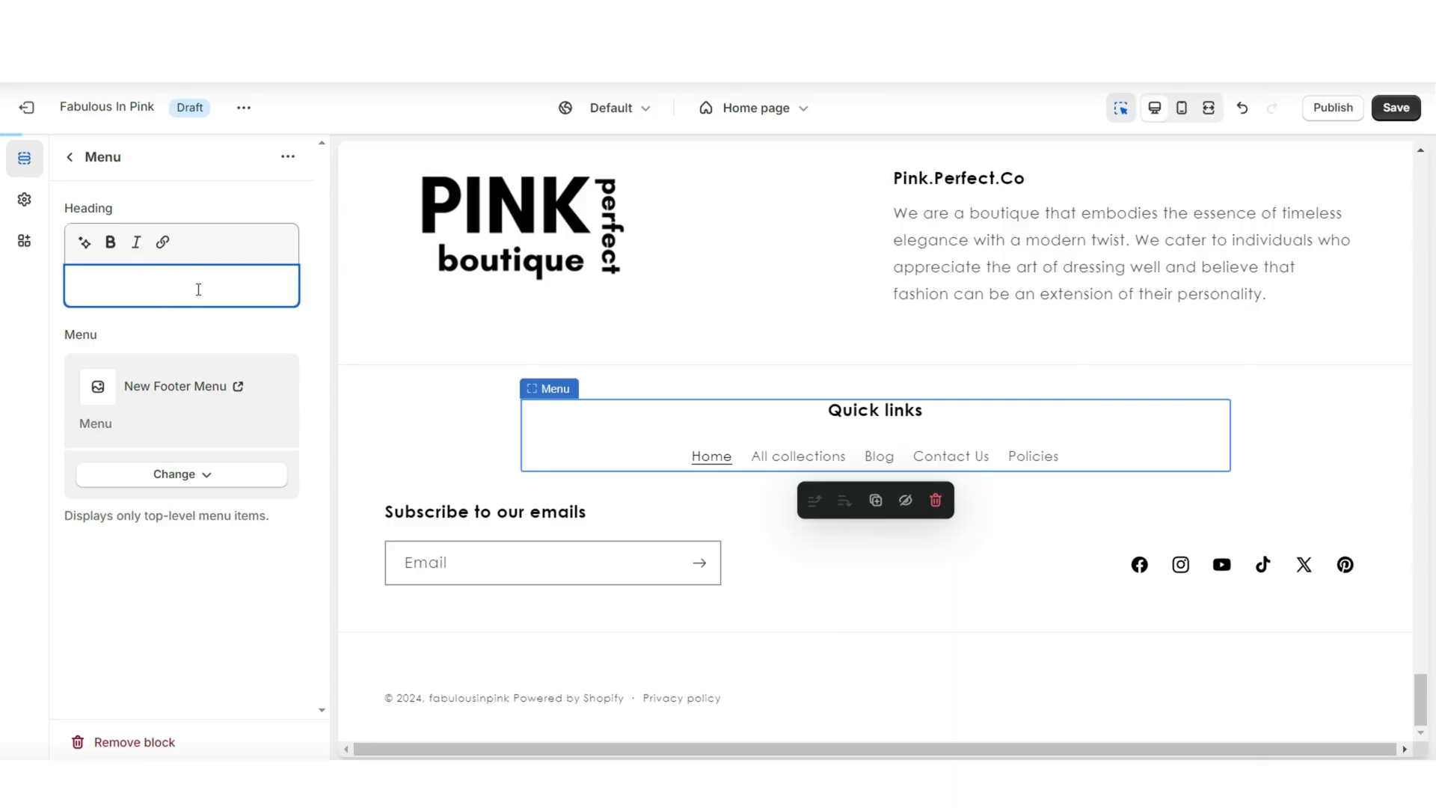
# Scroll through the Footer section's settings, then go back to the Home page section list.
pyautogui.click(848, 477)
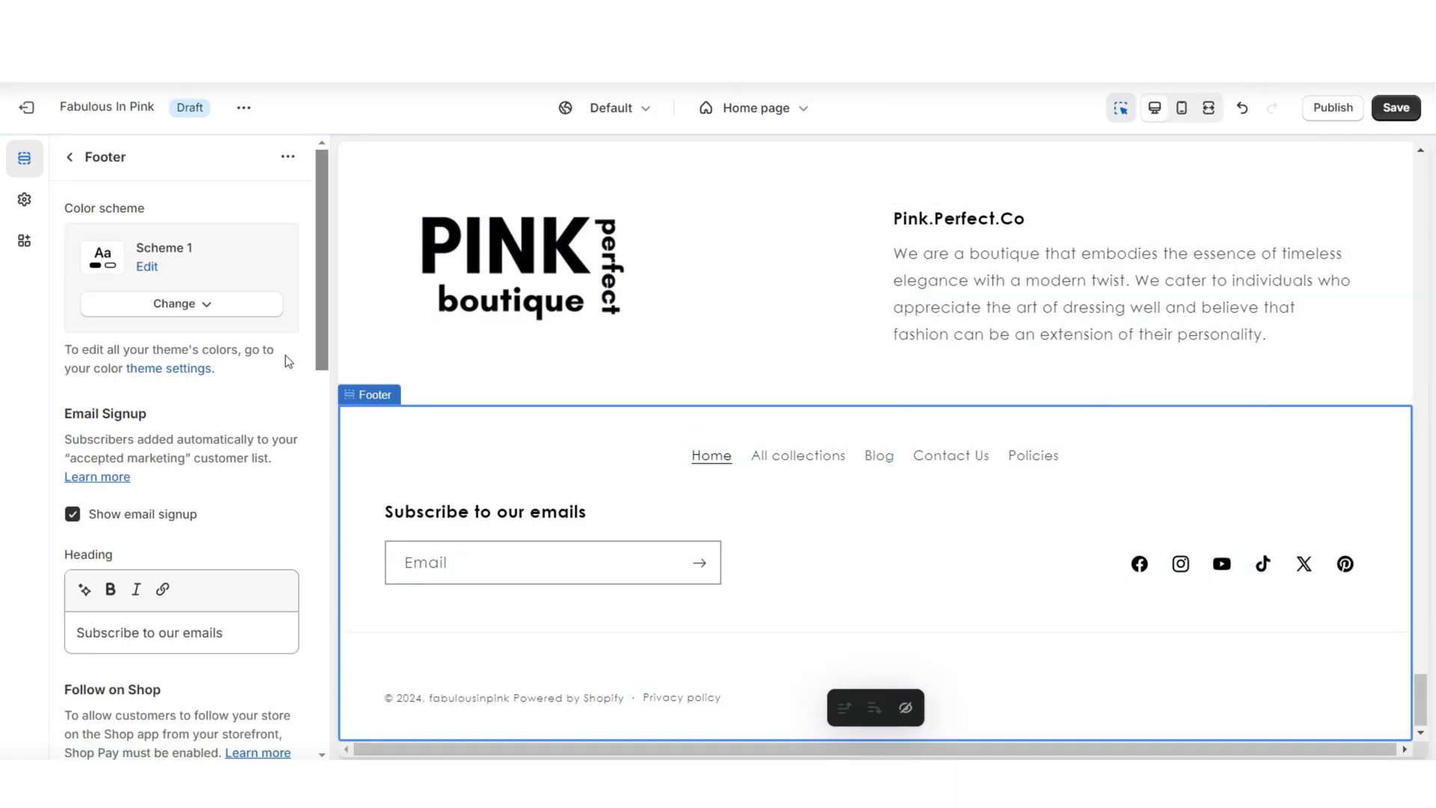
pyautogui.scroll(-3, 288, 362)
pyautogui.scroll(3, 207, 588)
pyautogui.scroll(-4, 189, 312)
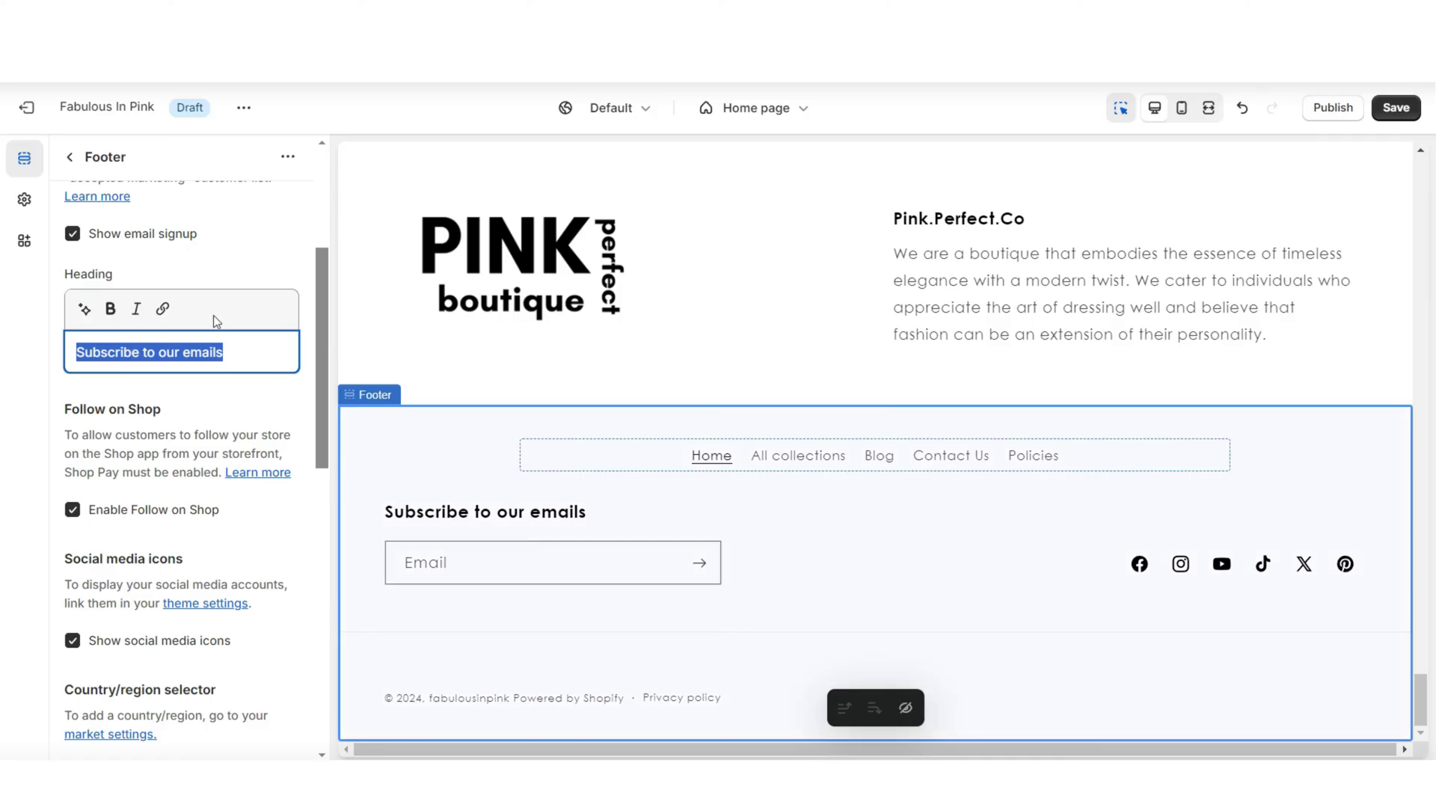
pyautogui.click(199, 274)
pyautogui.scroll(-5, 208, 320)
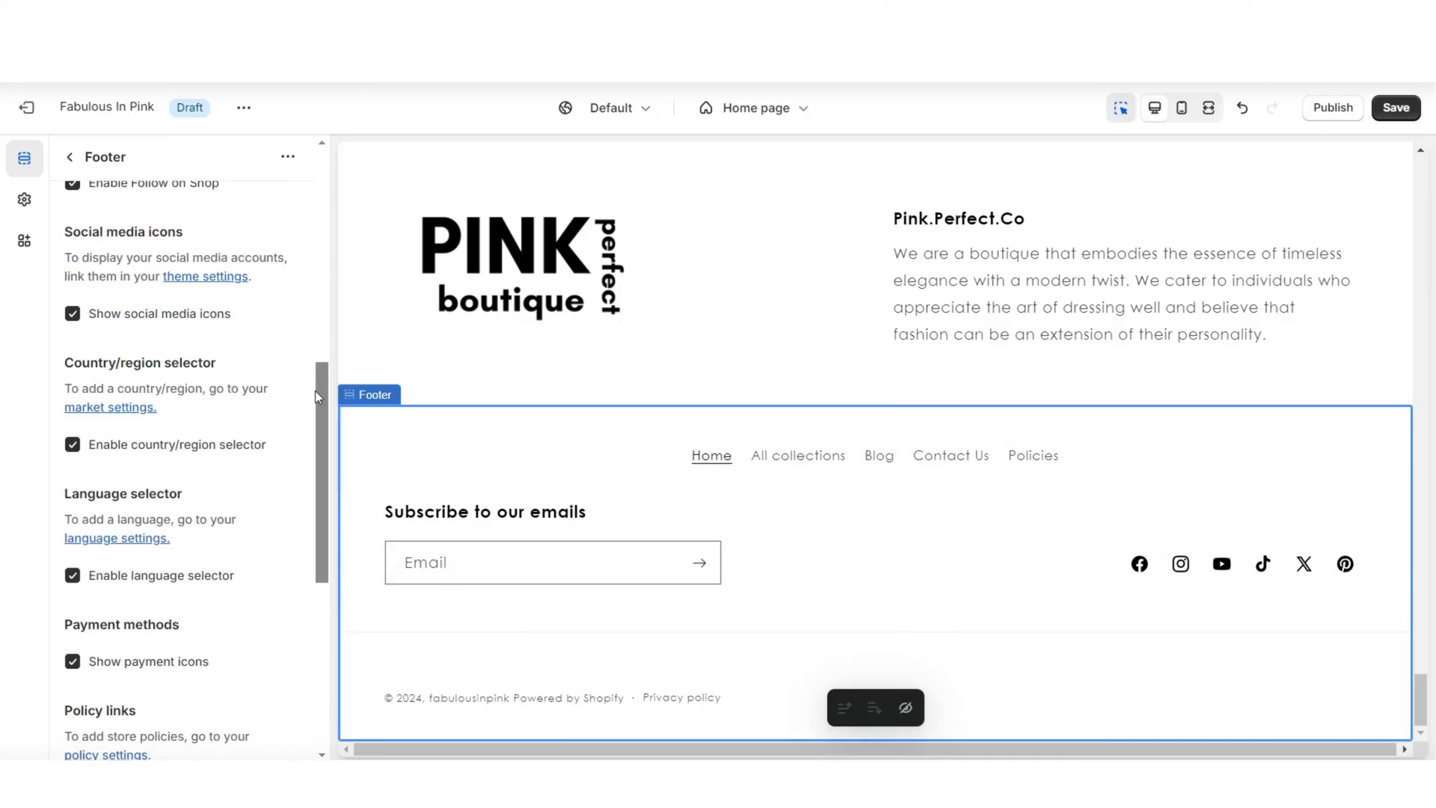
pyautogui.moveTo(315, 390); pyautogui.dragTo(309, 462)
pyautogui.scroll(1, 312, 469)
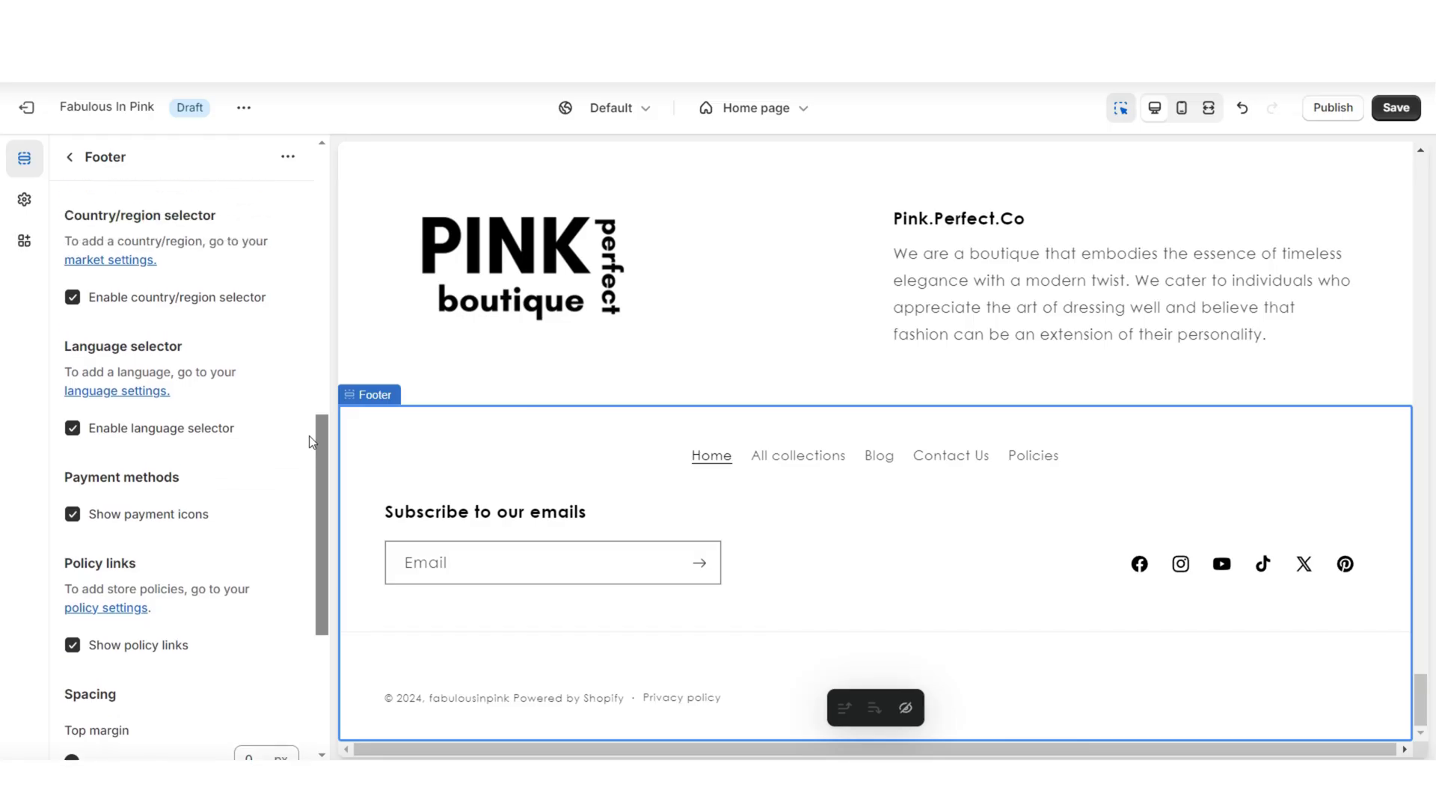
pyautogui.click(70, 156)
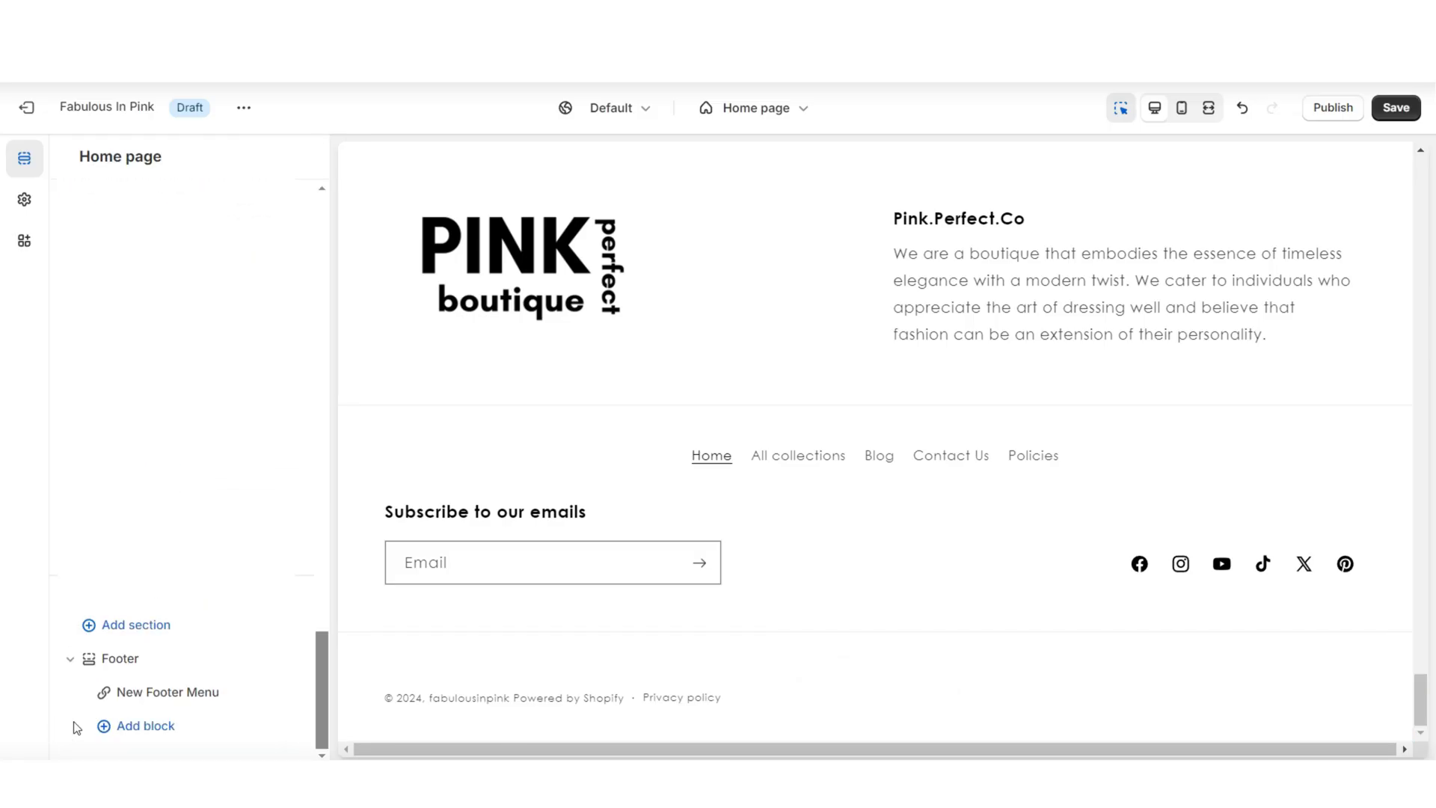
# Add a footer image block using the WP_Web_Banner_Templates_1 PINK logo, set to width 220.
pyautogui.click(114, 729)
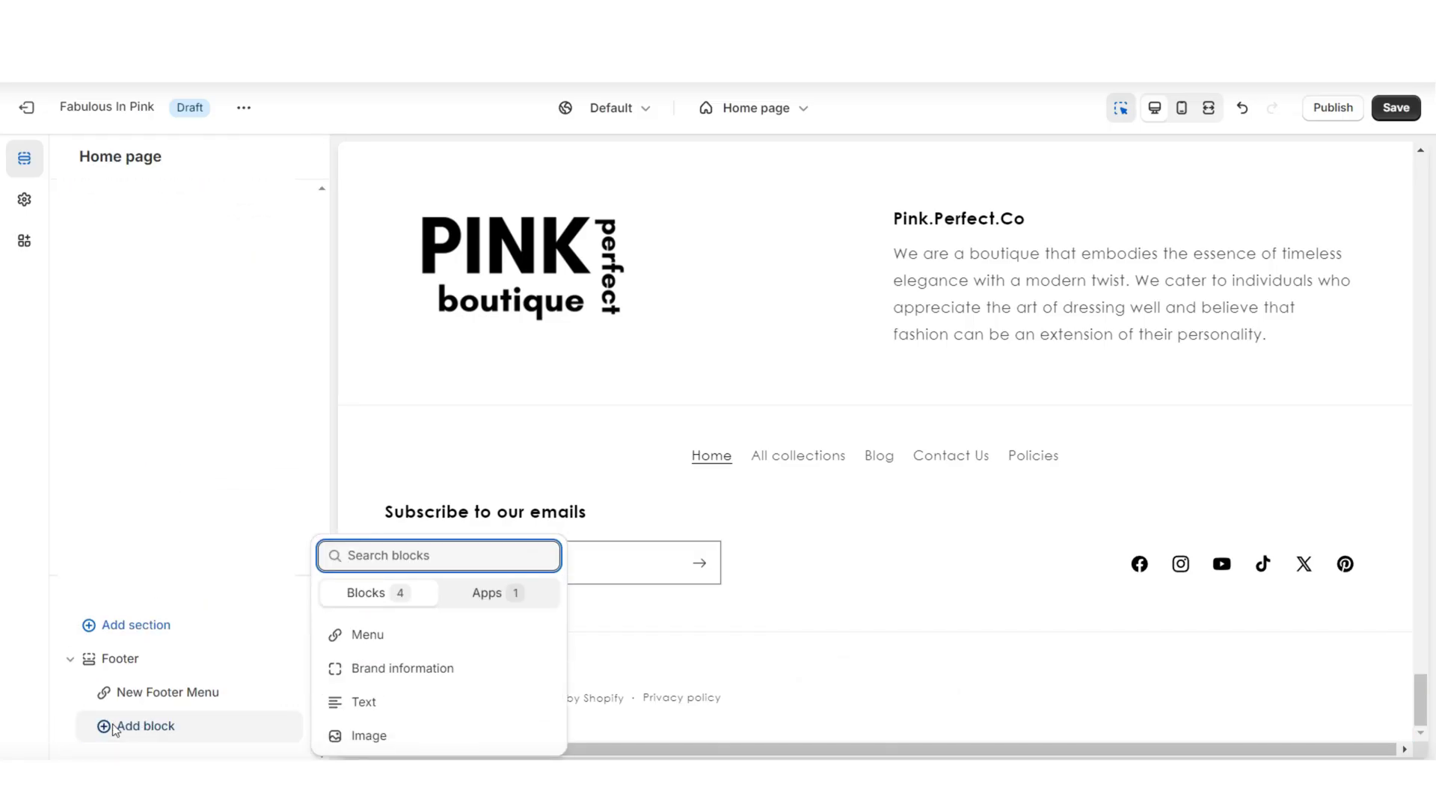
pyautogui.click(367, 736)
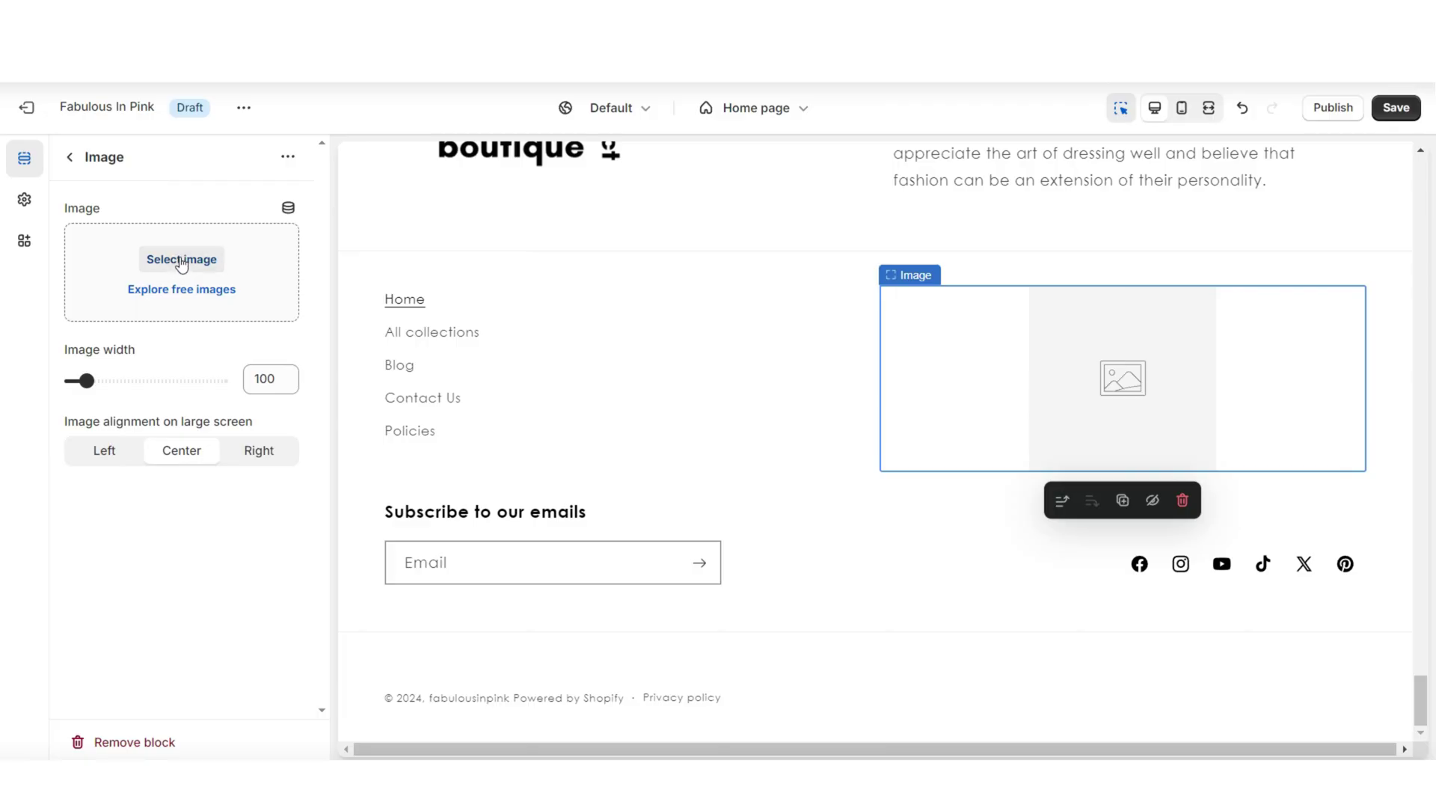
pyautogui.click(181, 260)
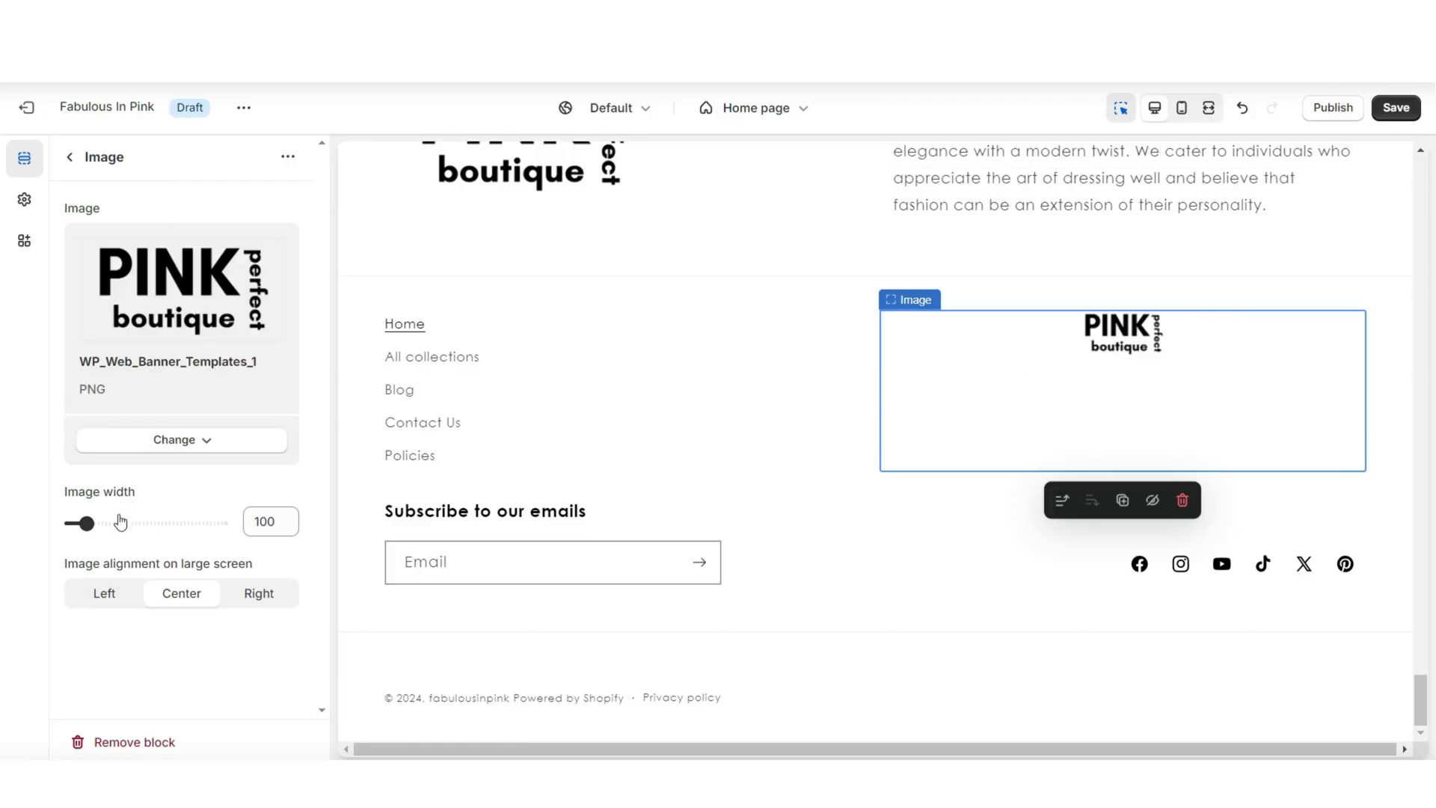
pyautogui.click(119, 523)
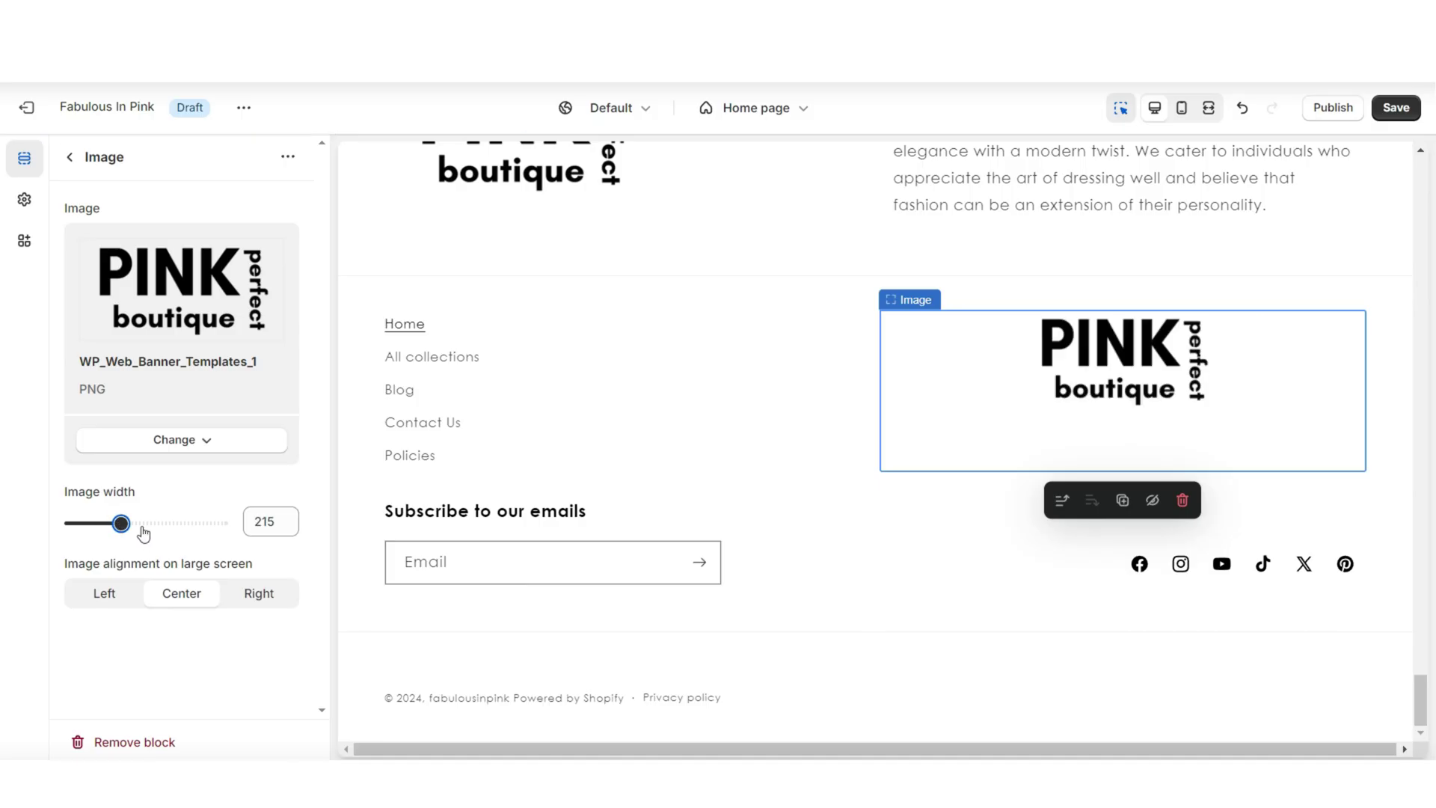
pyautogui.click(123, 524)
pyautogui.click(1122, 472)
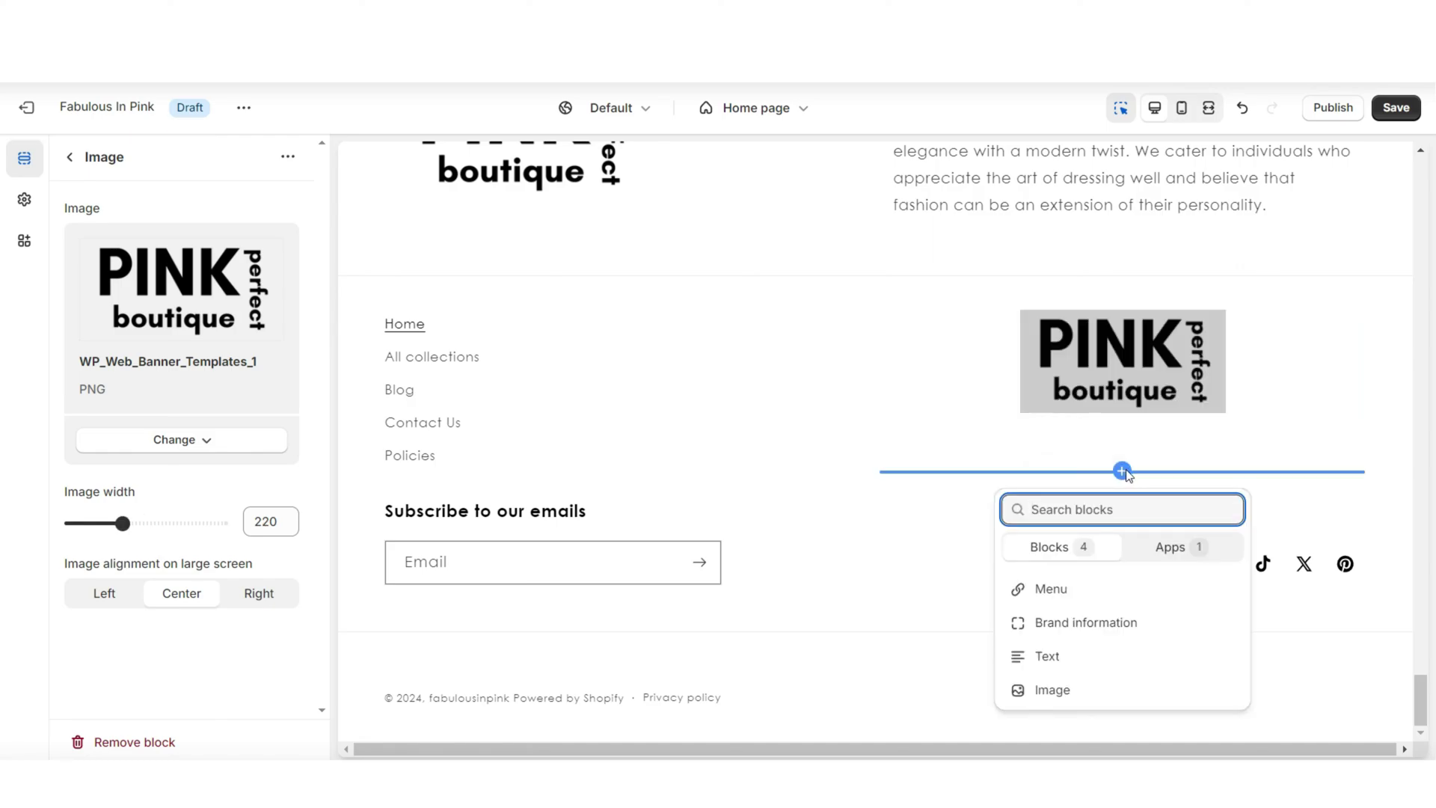
# Add a Pink.Perfect.Co text block and paste the boutique description into its subtext.
pyautogui.click(1091, 656)
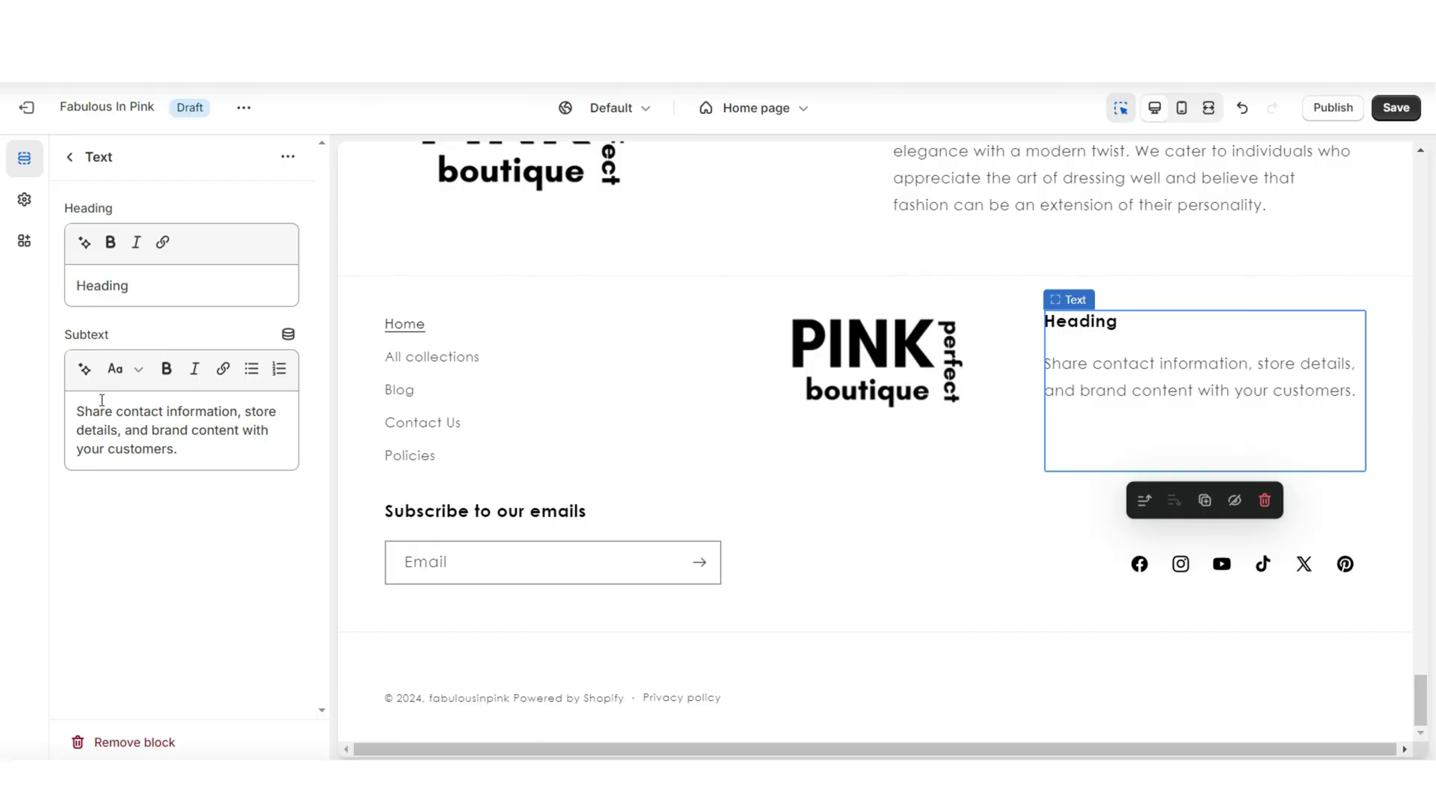
pyautogui.scroll(2, 1045, 336)
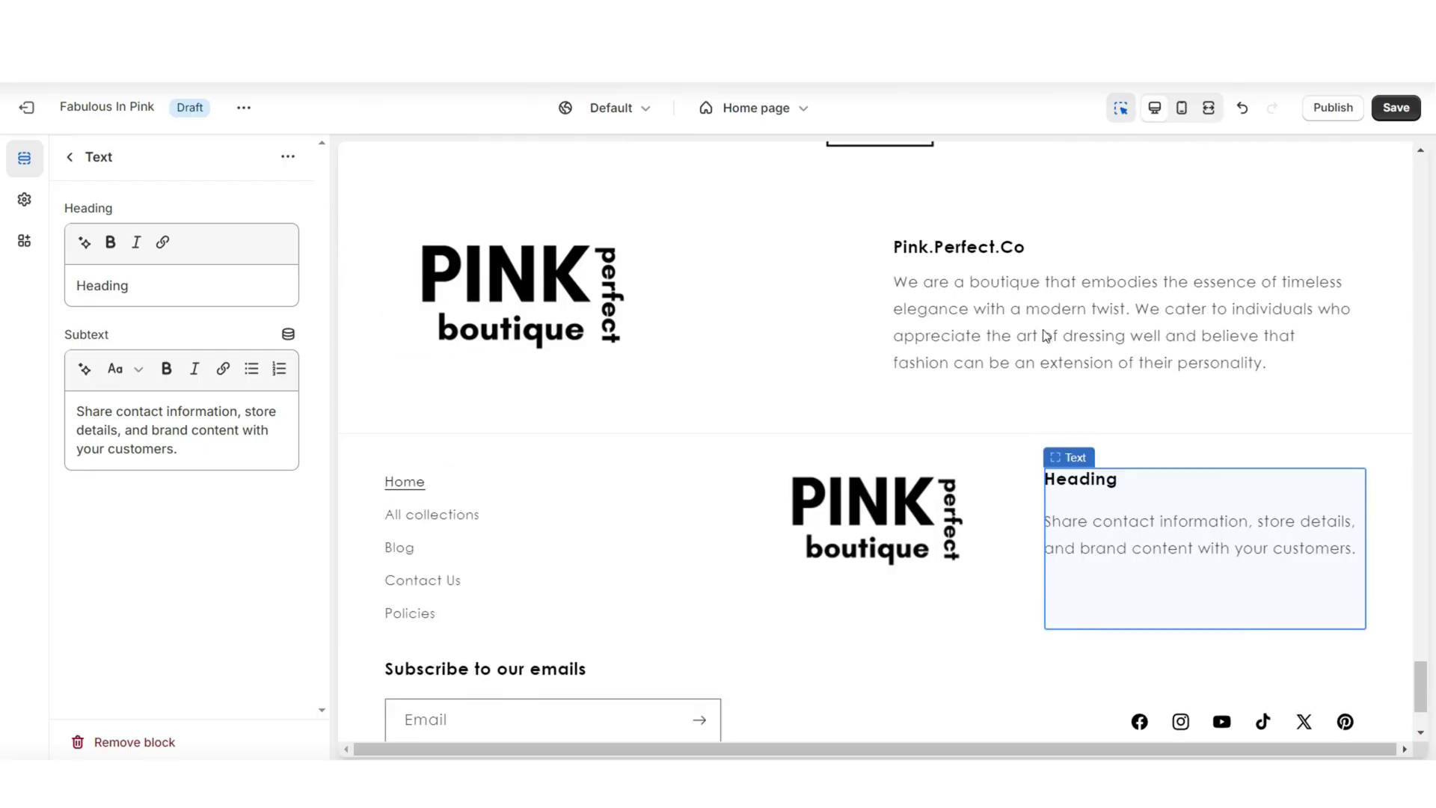
pyautogui.write('Pink.Perfect.Co')
pyautogui.click(150, 449)
pyautogui.hotkey('ctrl', 'a')
pyautogui.rightClick(138, 449)
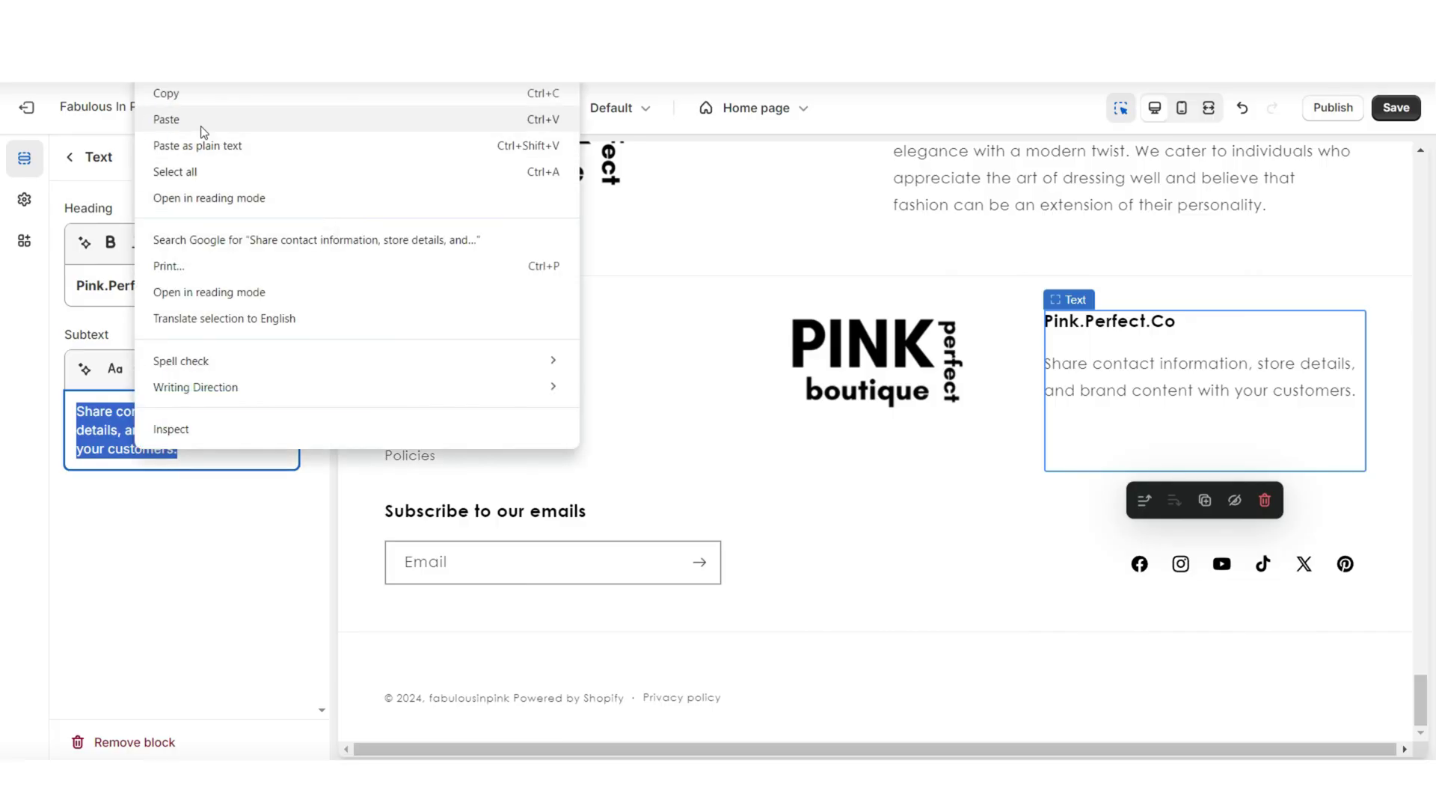
pyautogui.click(201, 121)
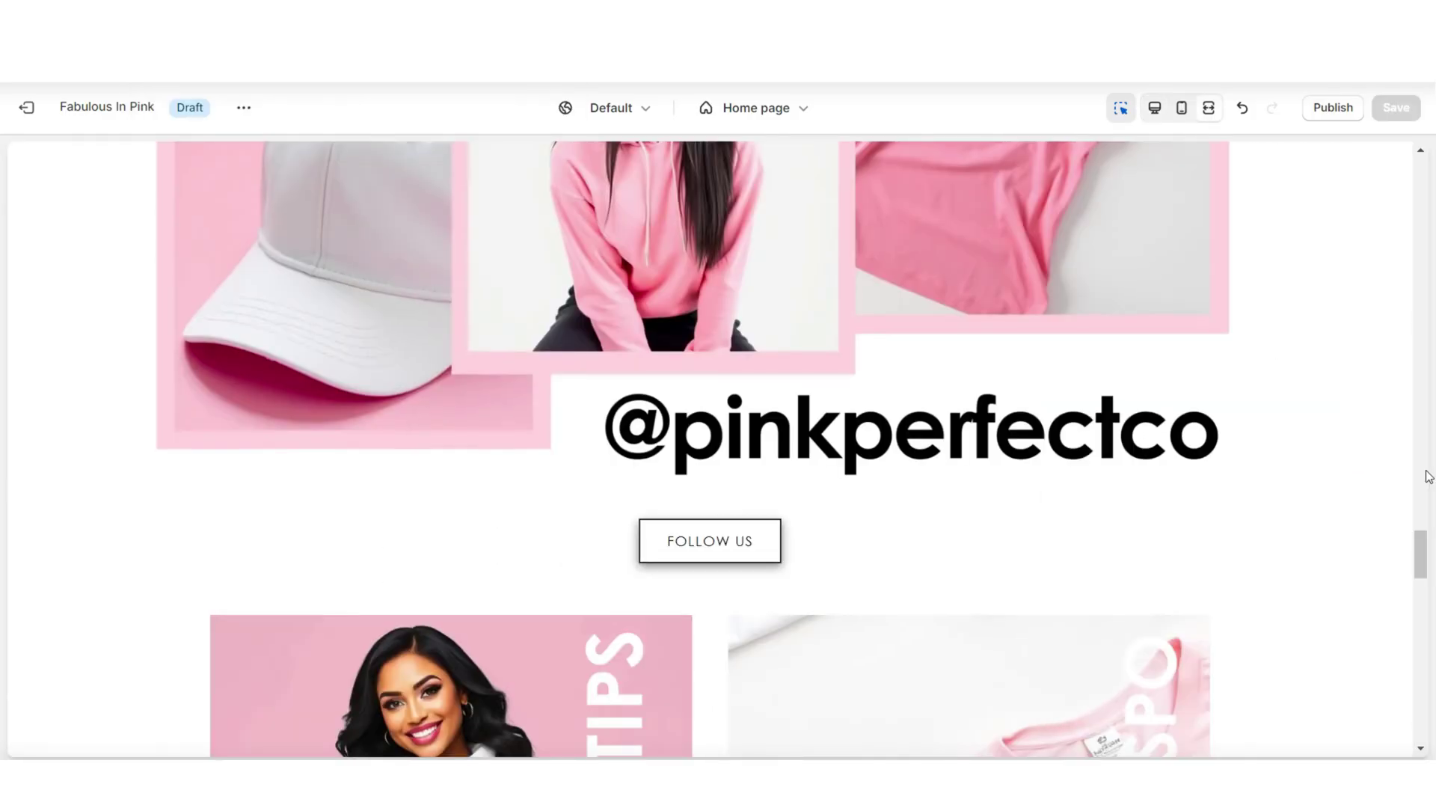
# Scroll the previews to inspect the footer's logo, Pink.Perfect.Co heading and description layout.
pyautogui.scroll(-3, 1428, 476)
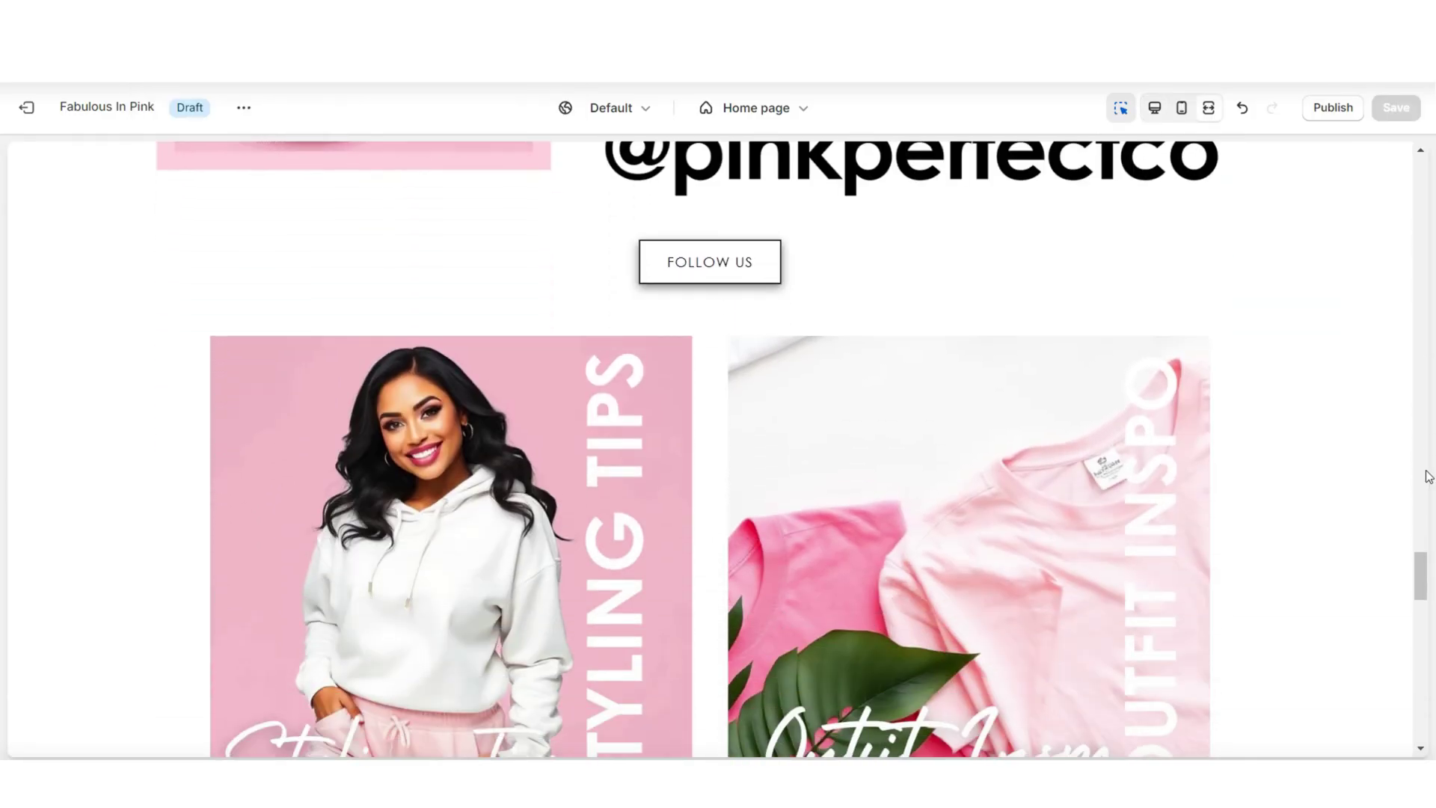
pyautogui.scroll(-8, 1429, 477)
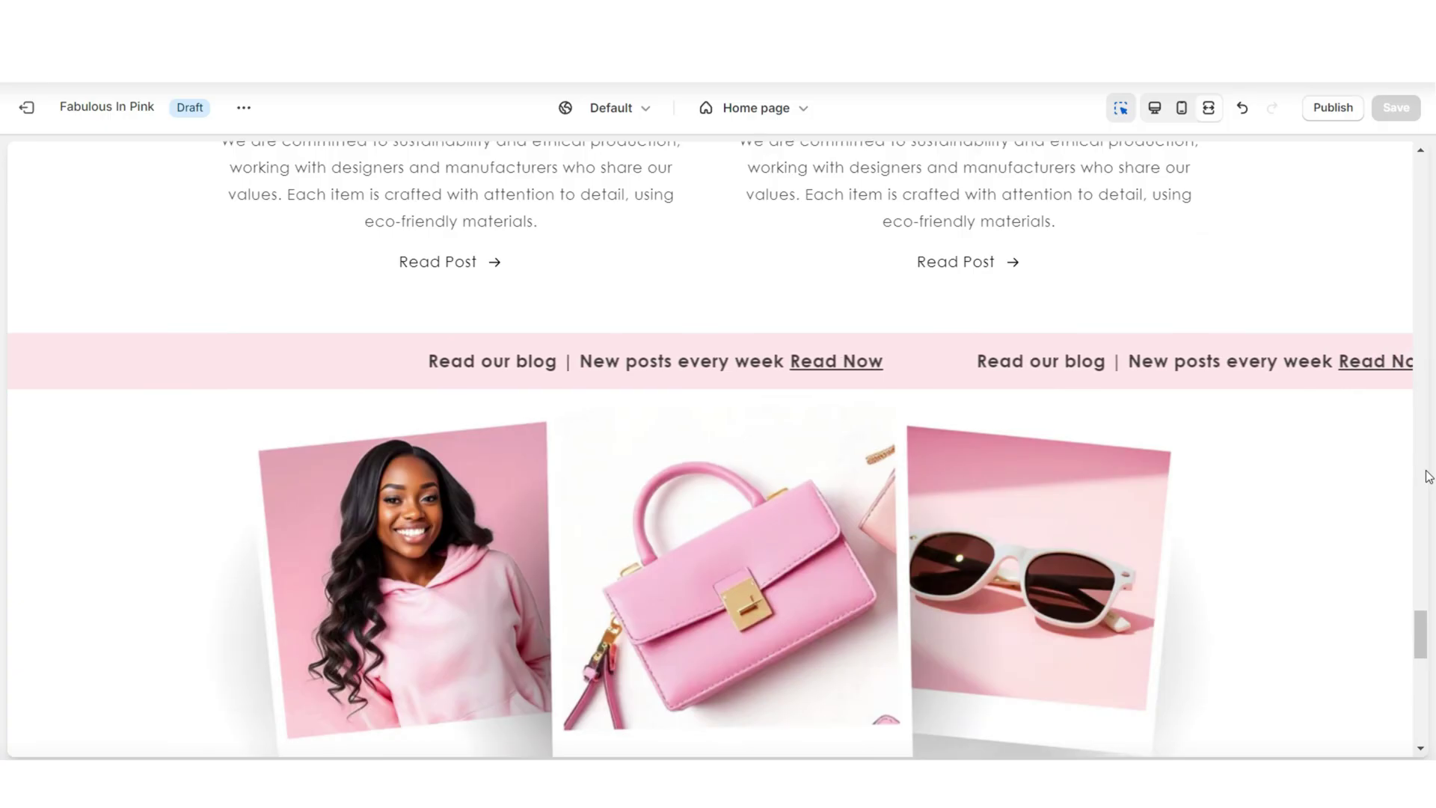
pyautogui.scroll(-10, 1428, 476)
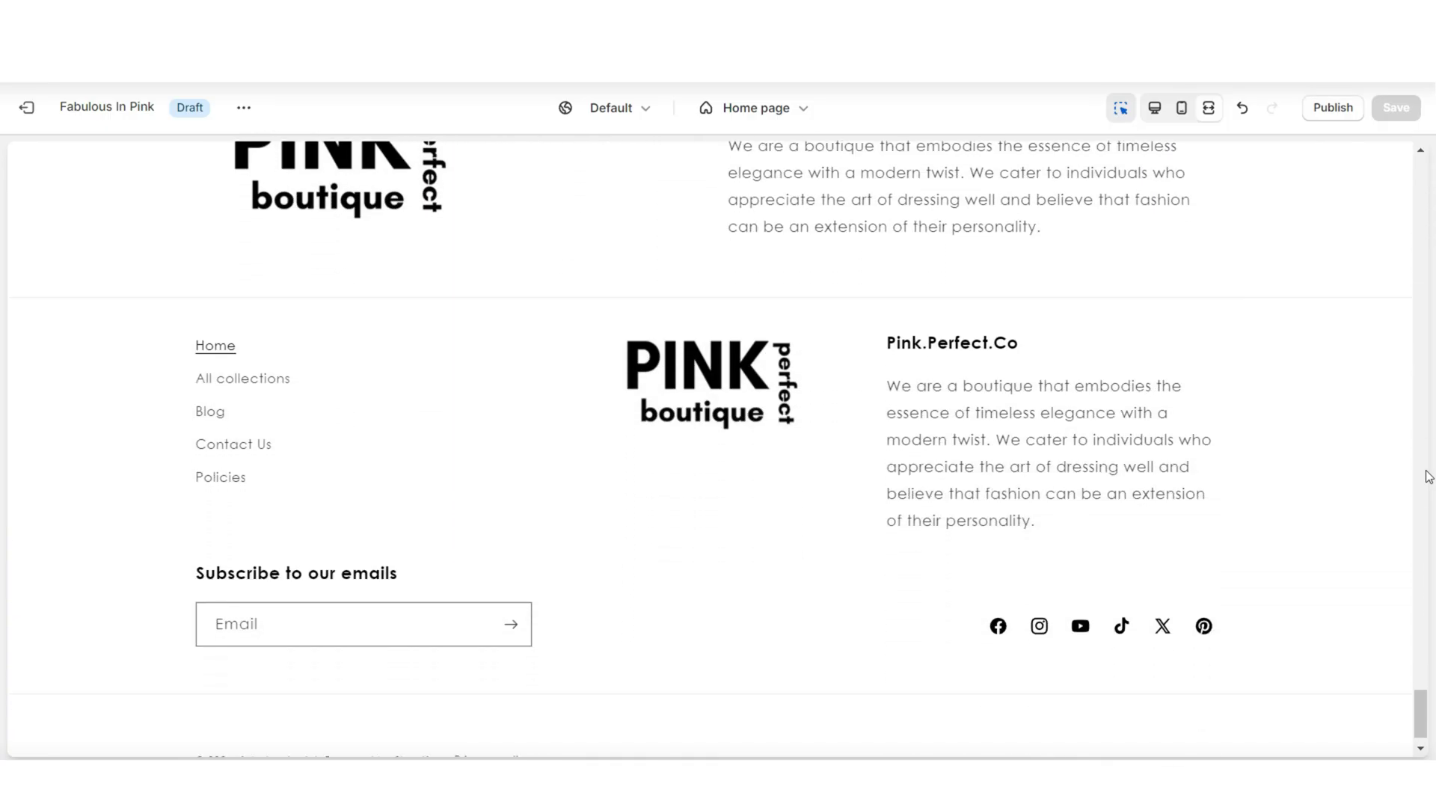
pyautogui.scroll(-1, 1428, 476)
pyautogui.scroll(5, 1428, 476)
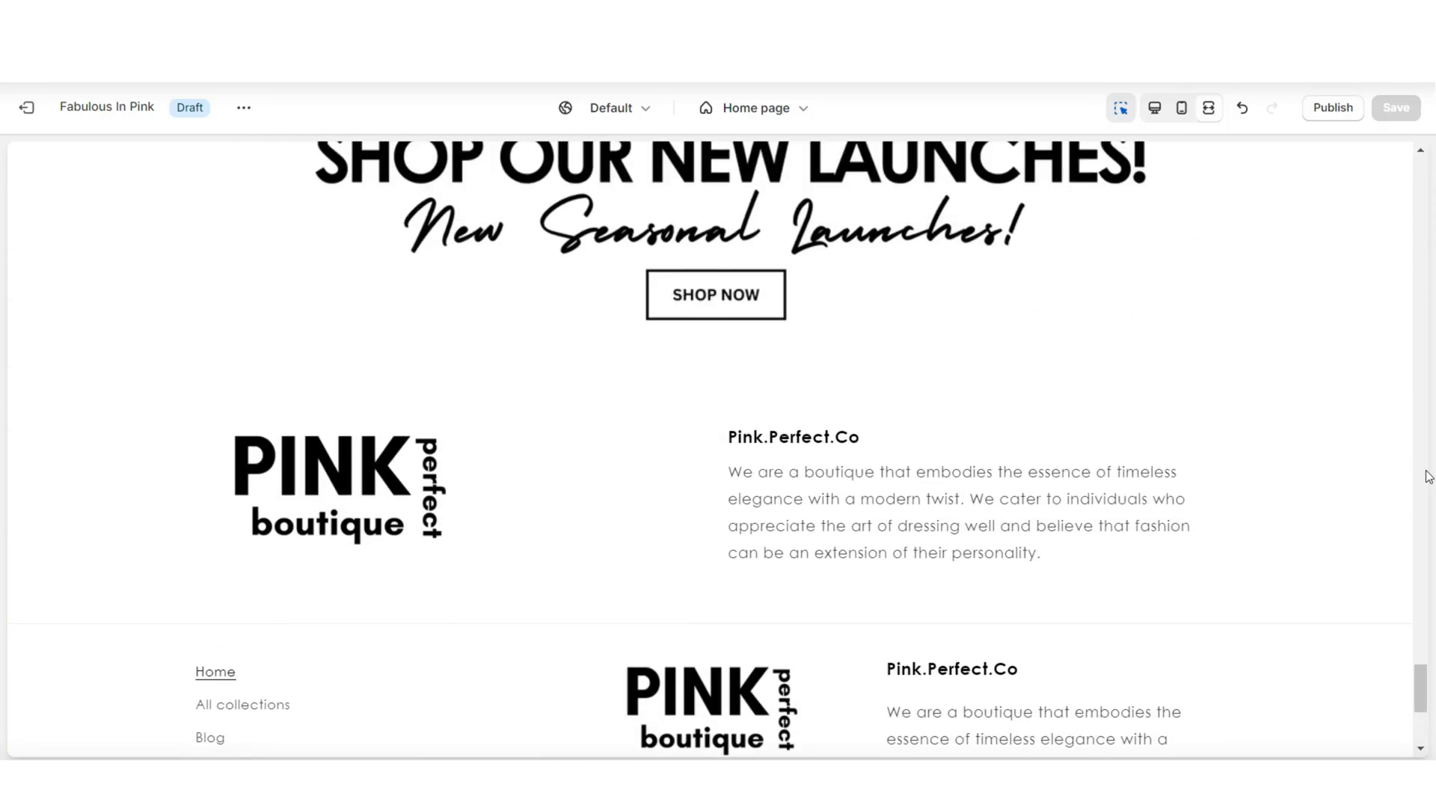
pyautogui.scroll(-5, 1428, 476)
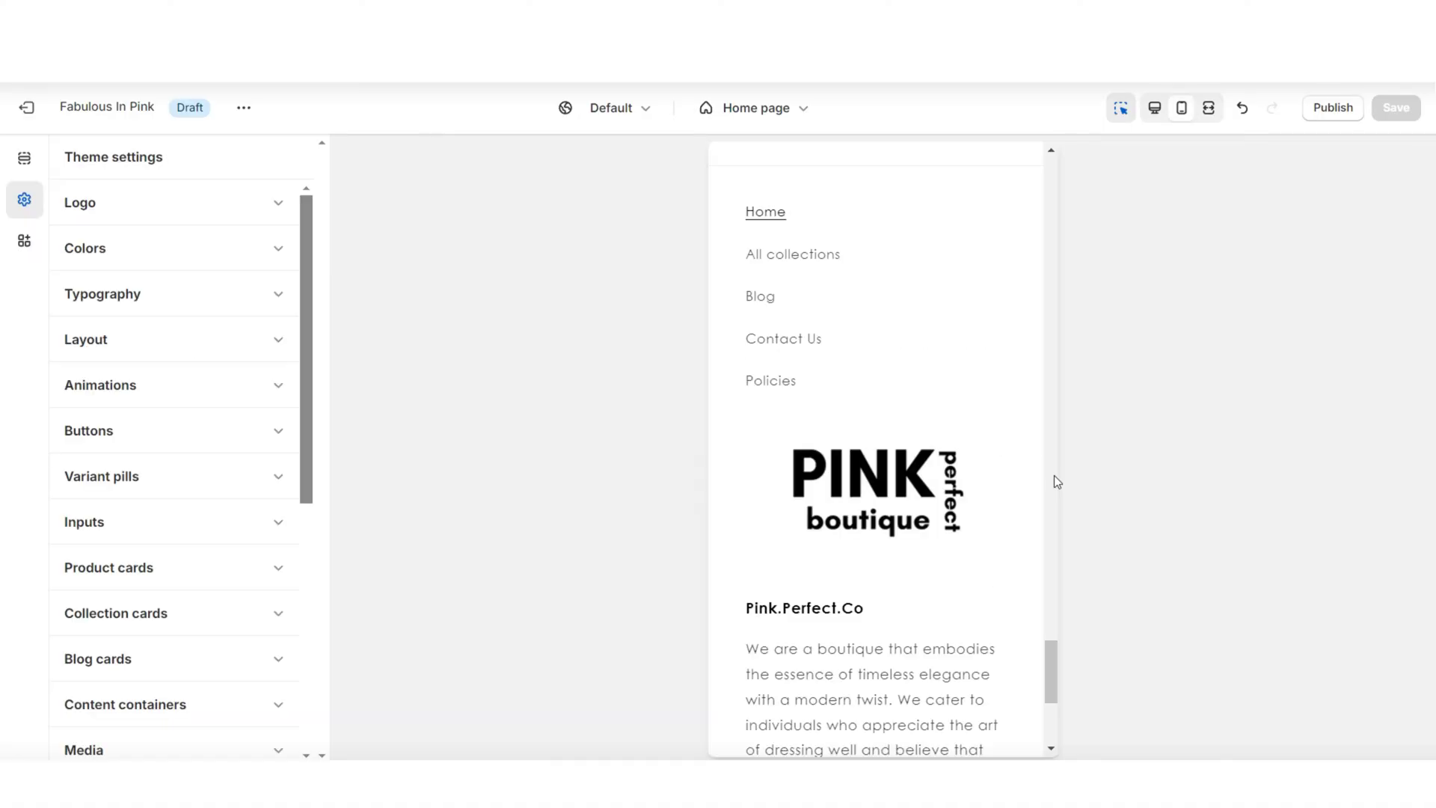
pyautogui.scroll(-5, 1057, 481)
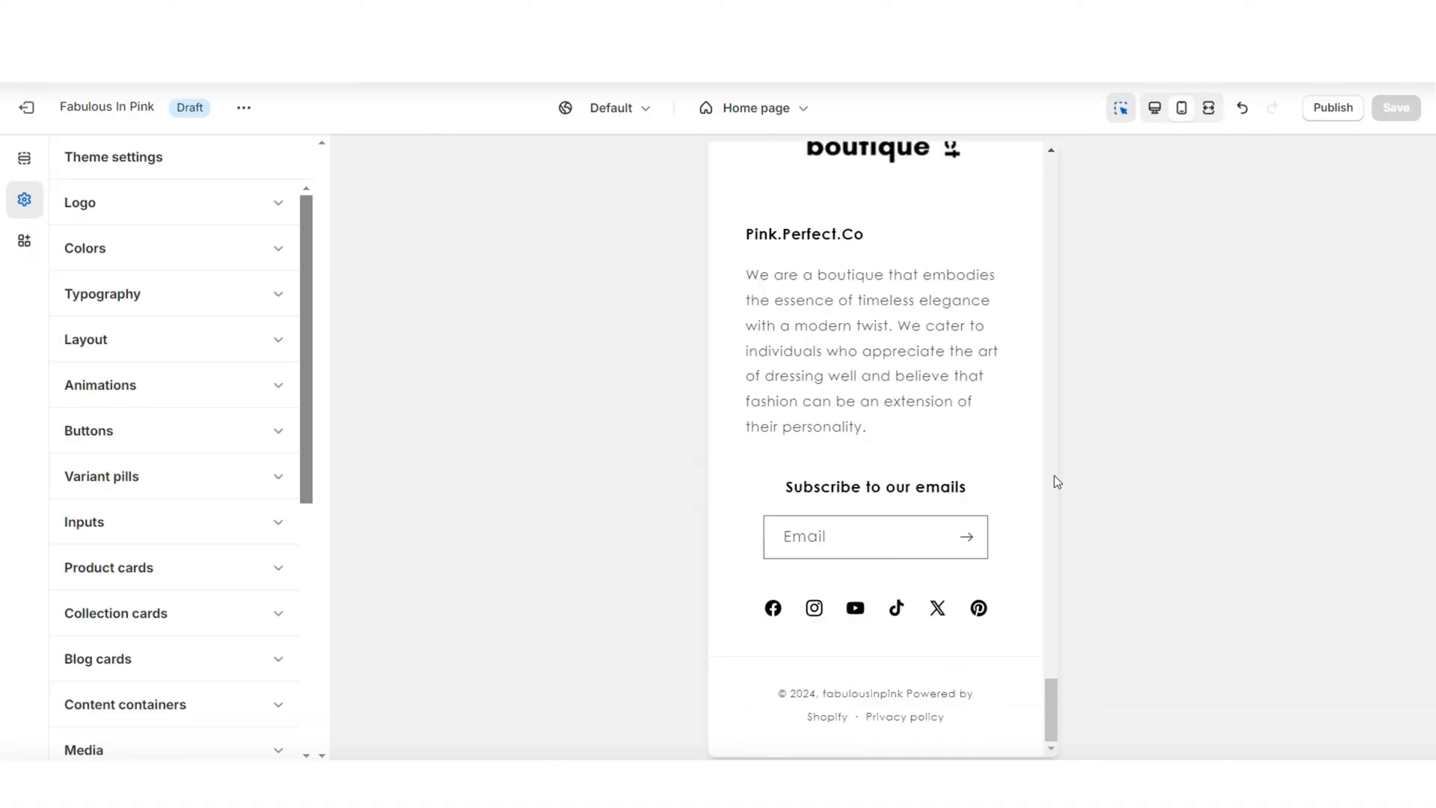